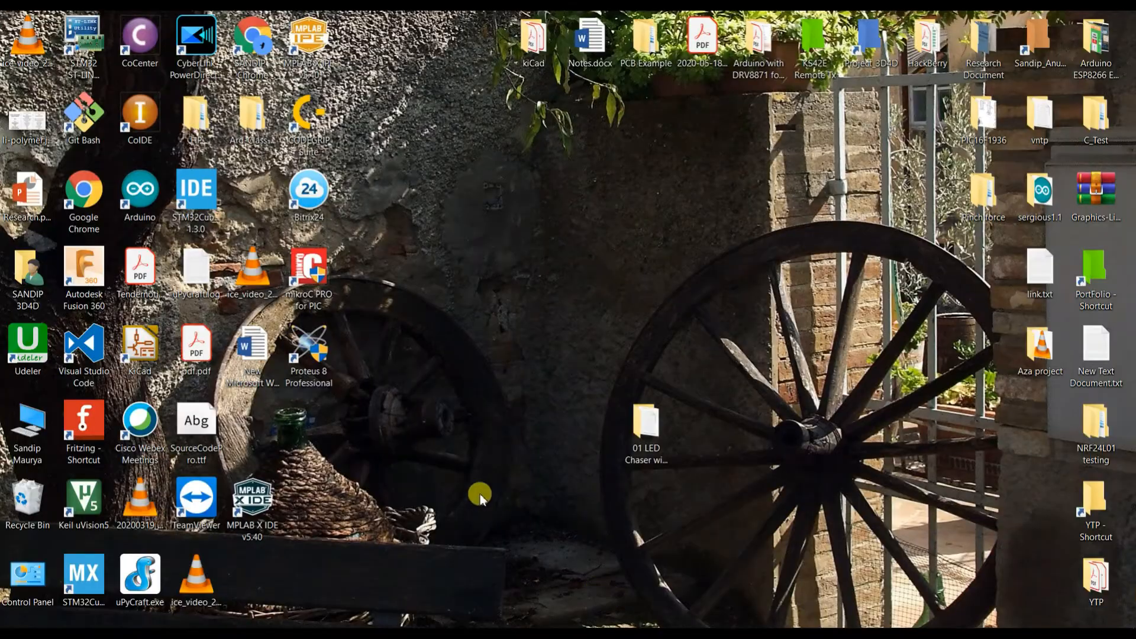
Open Proteus and start a new project named LED_Chaser.pdsprj in the desktop folder "01 LED Chaser with PIC micro Controller".
double_click(310, 339)
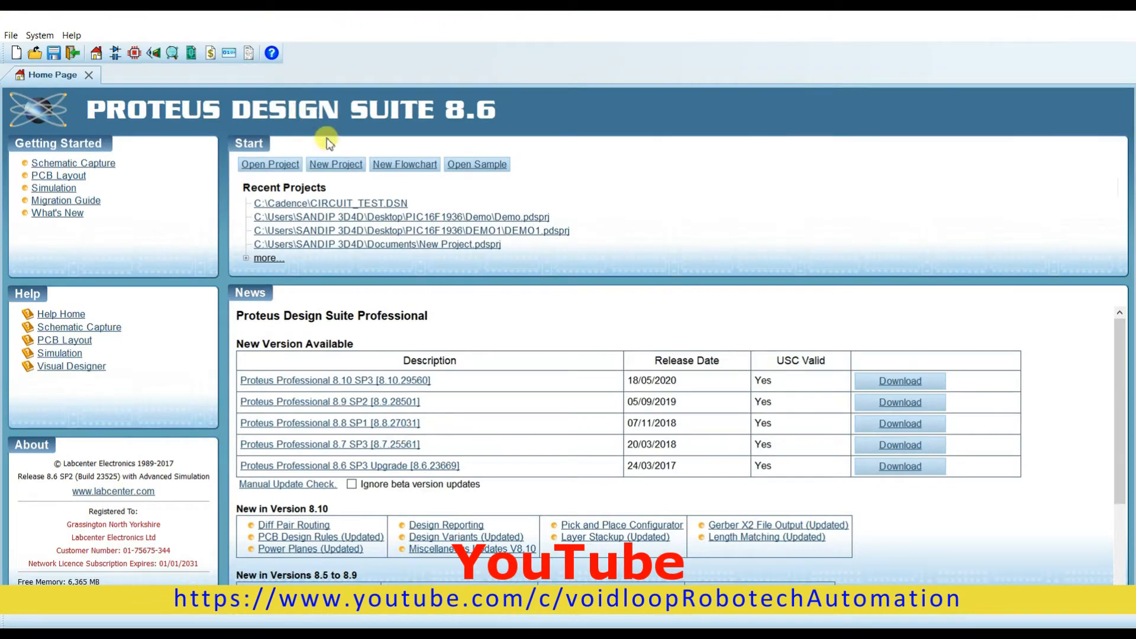
click(336, 166)
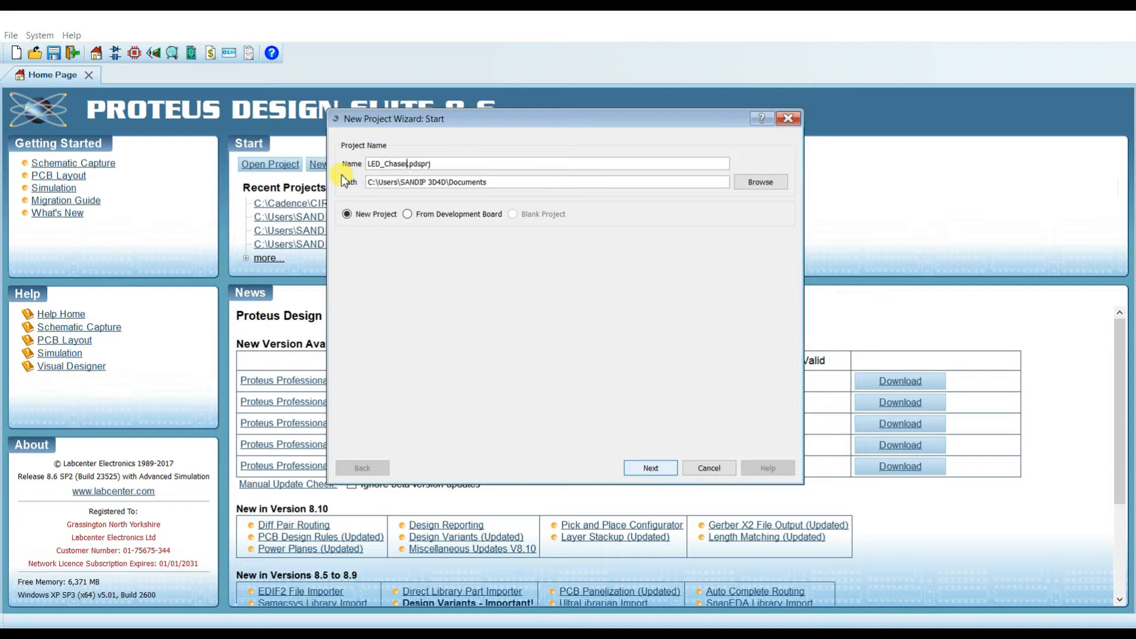
click(773, 179)
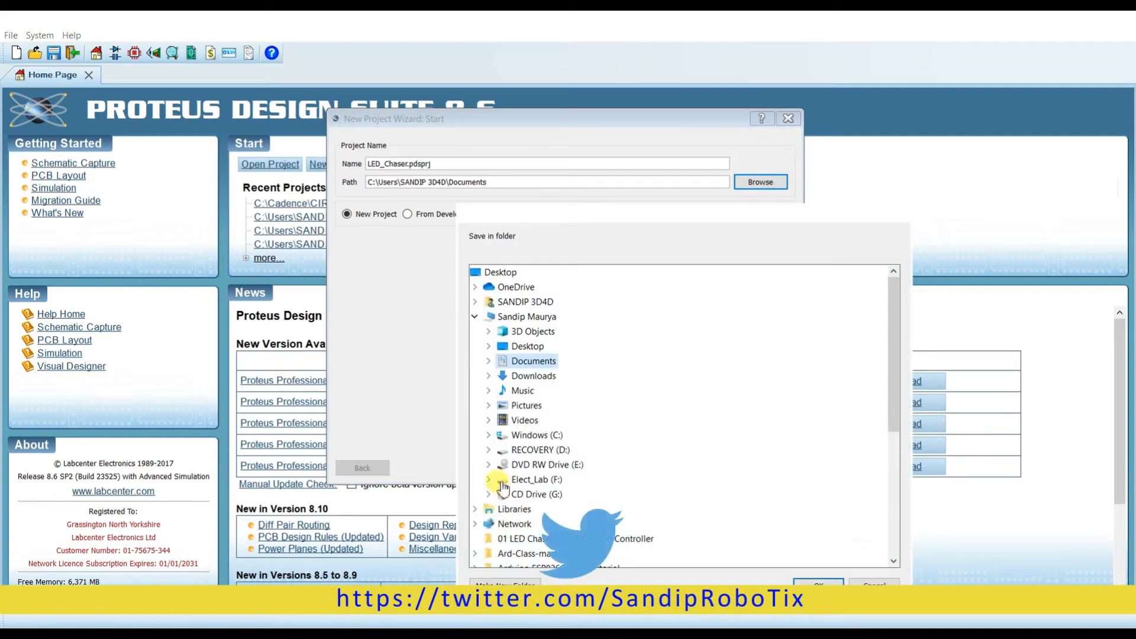
scroll(512, 465, down, 5)
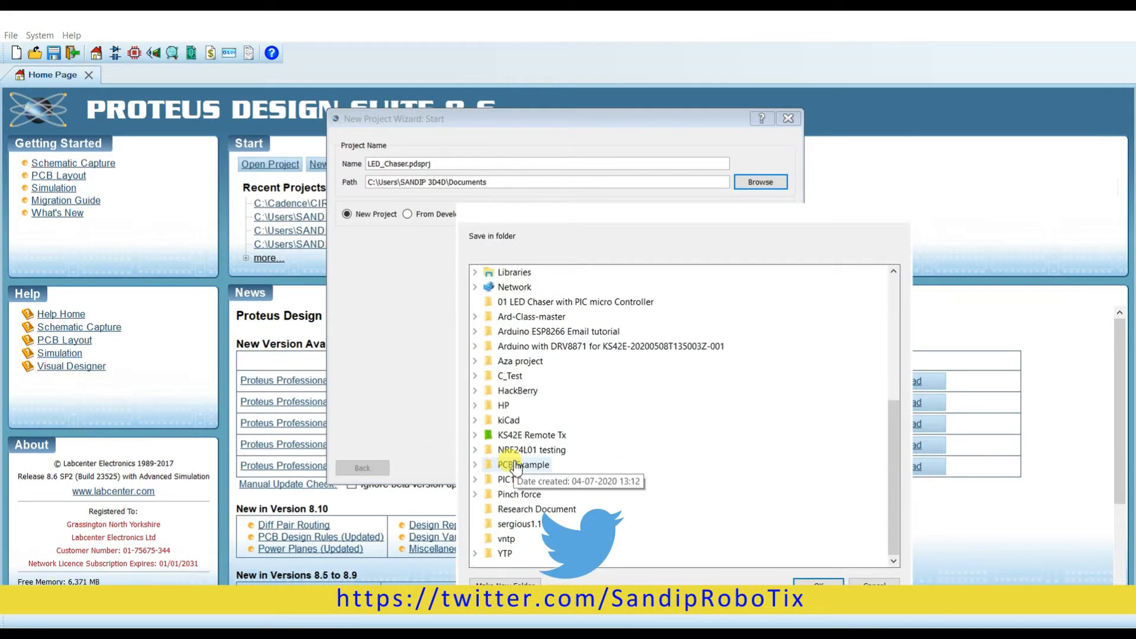
click(507, 307)
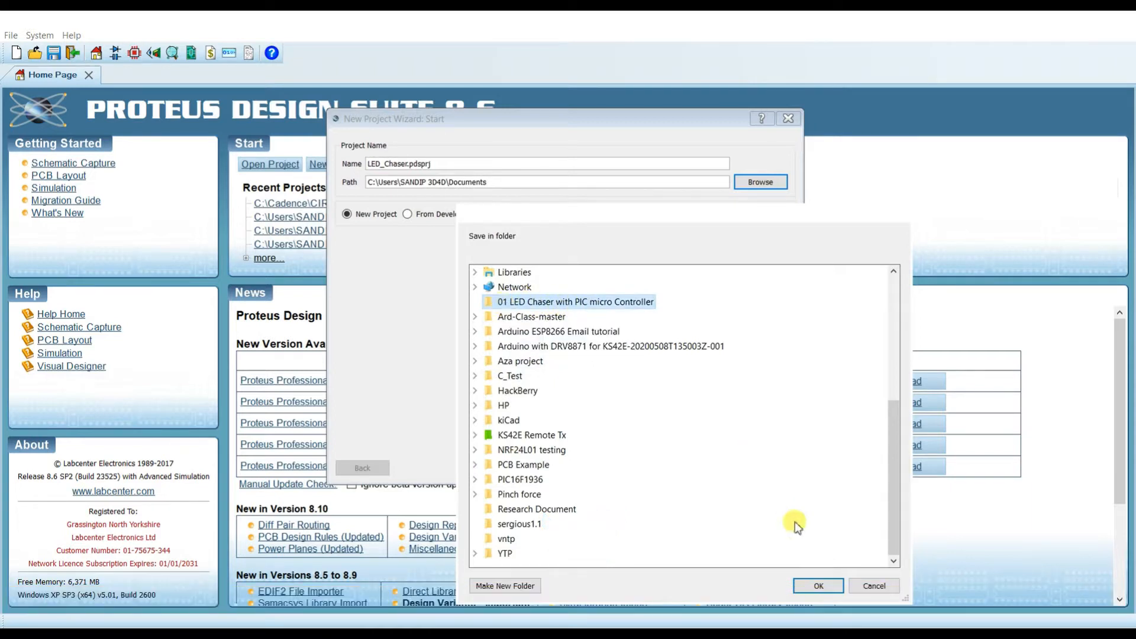
click(815, 586)
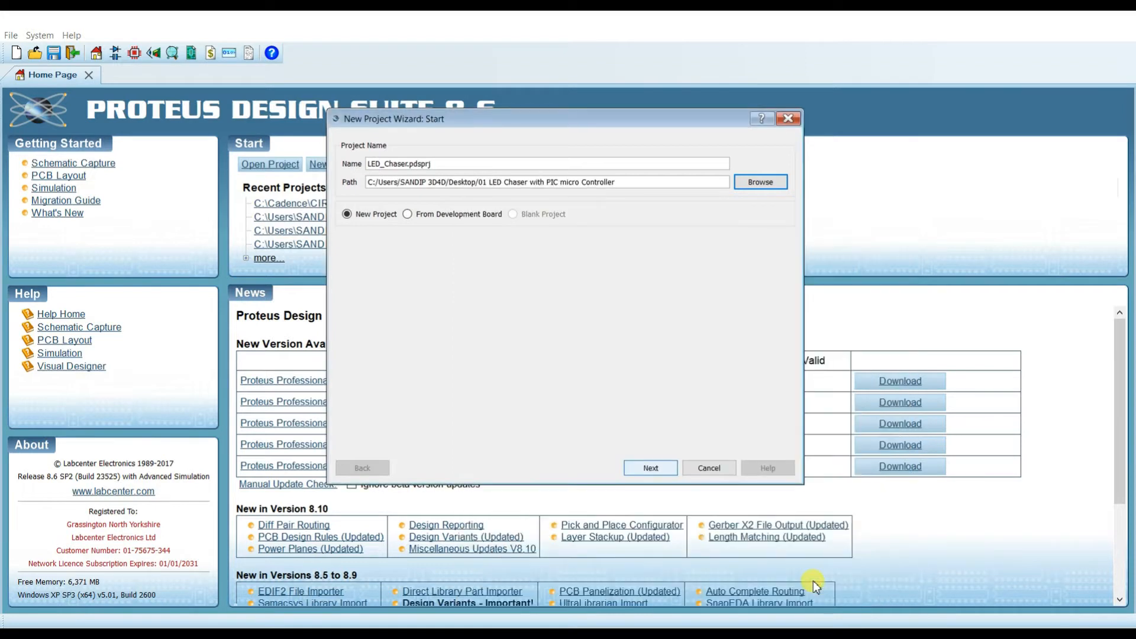
Create the project with the DEFAULT schematic template, no PCB layout and no firmware project.
click(650, 468)
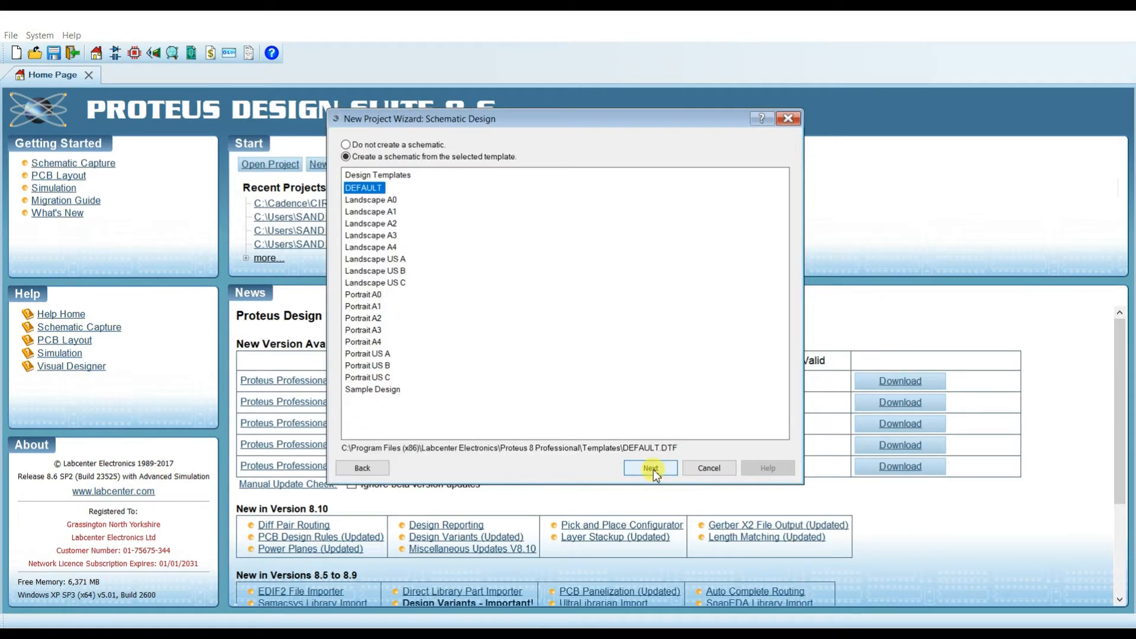
click(650, 467)
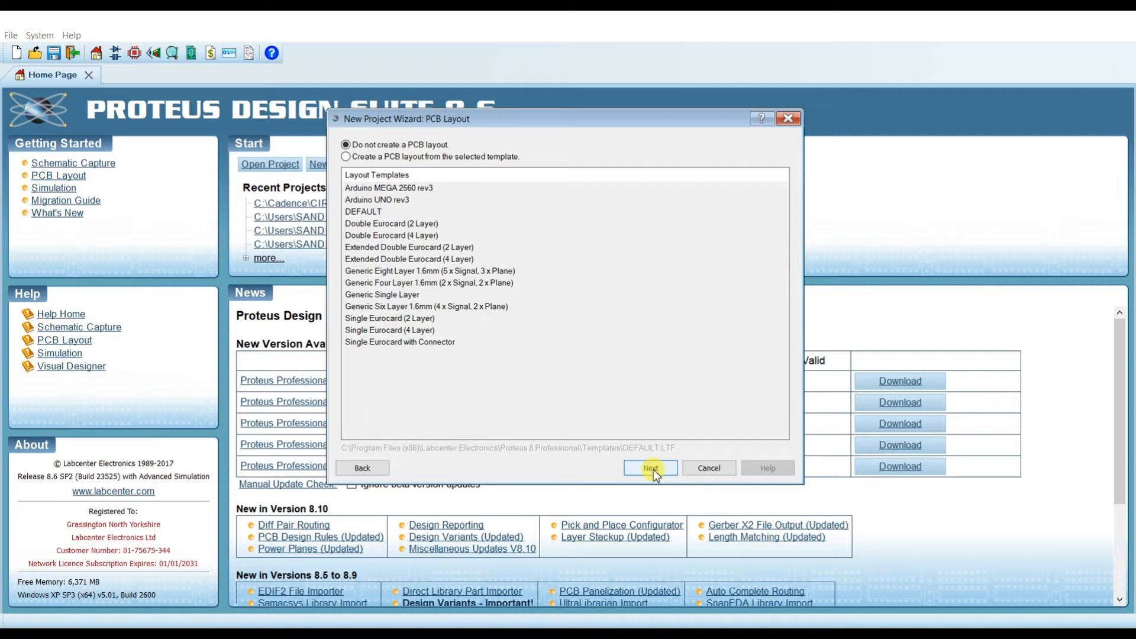
click(651, 468)
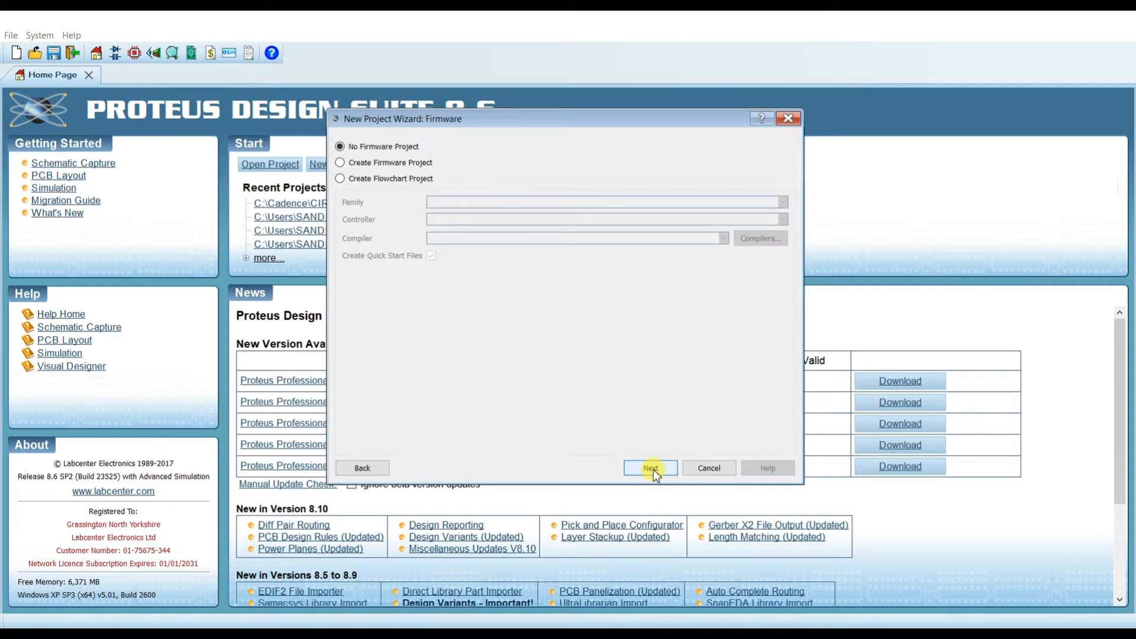
click(650, 468)
click(650, 468)
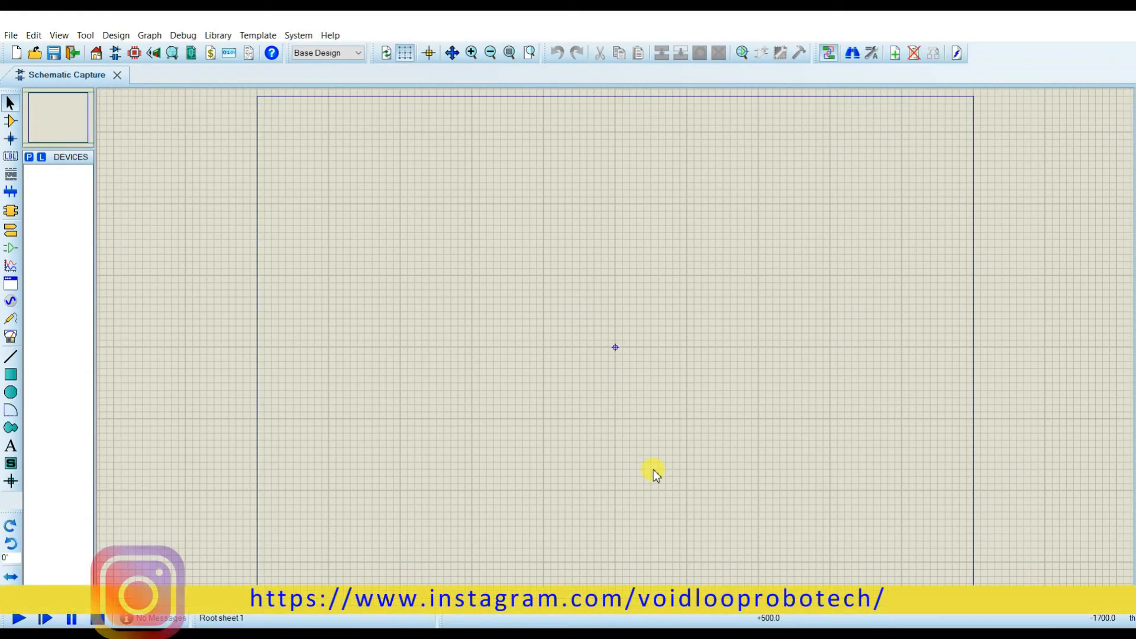
Find the PIC16F84A microcontroller in the component library and add it to the project's device list.
click(38, 198)
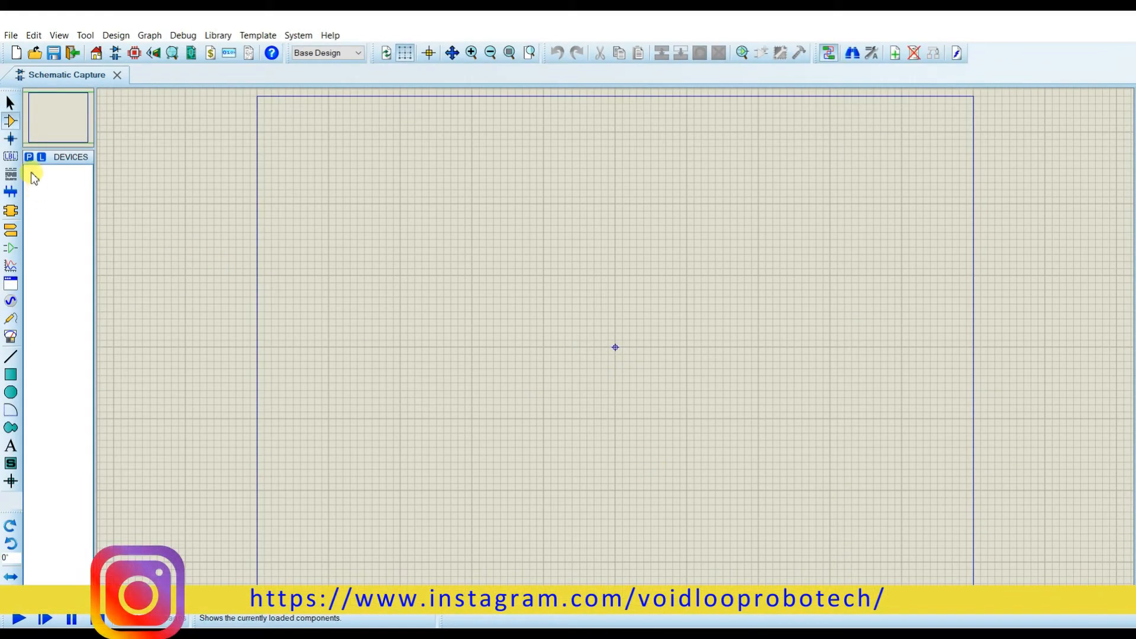
key(p)
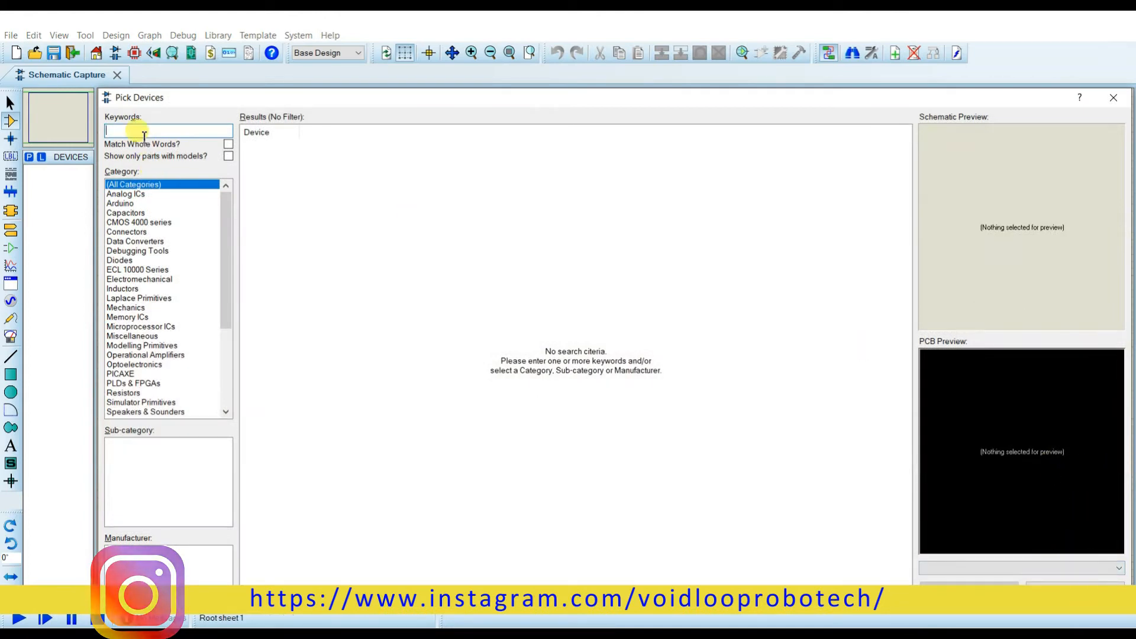
text(PIC)
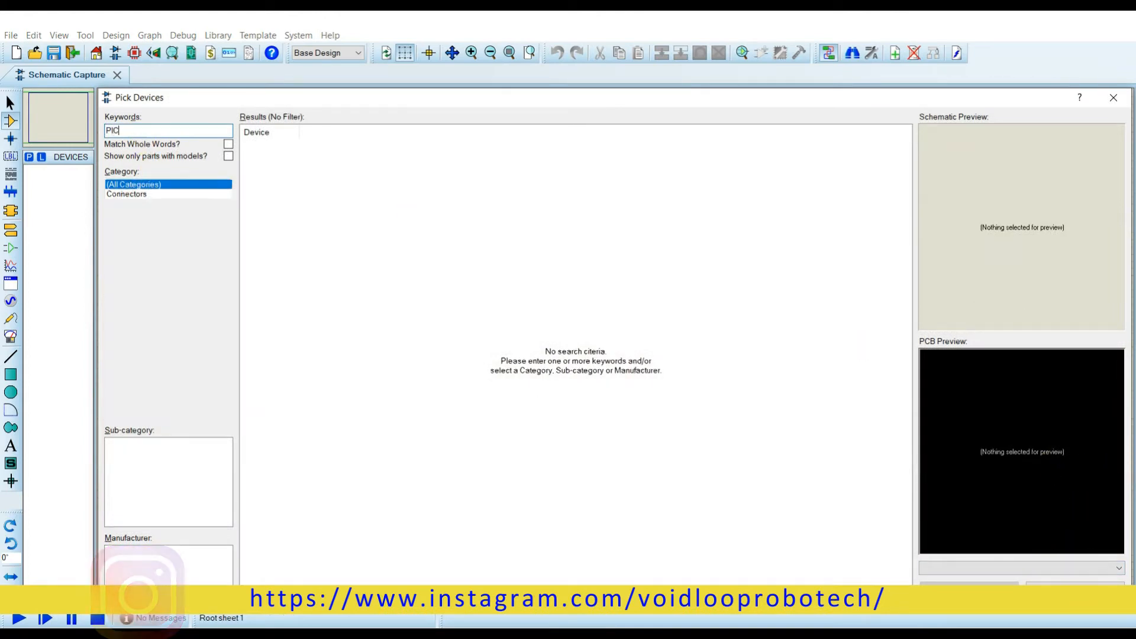
text(16F)
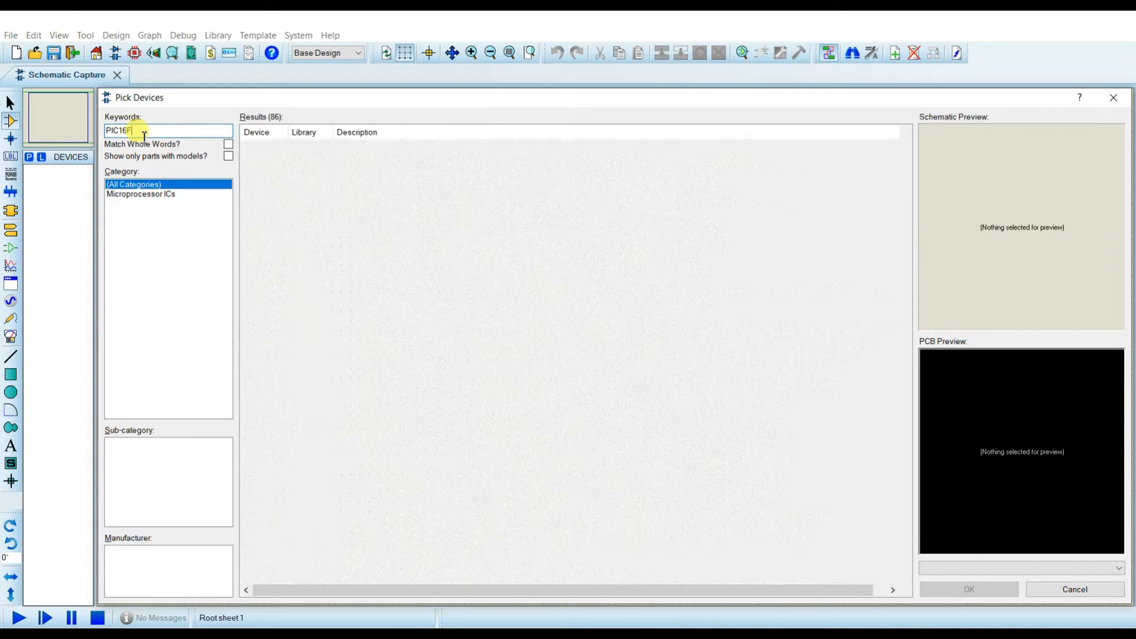
text(84A)
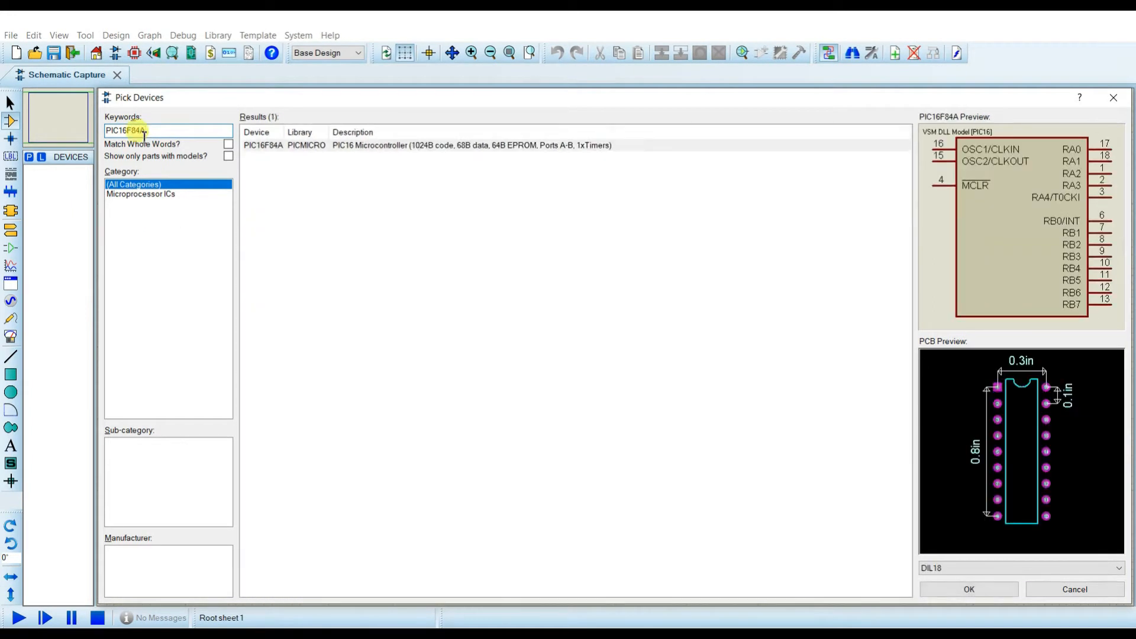
click(388, 150)
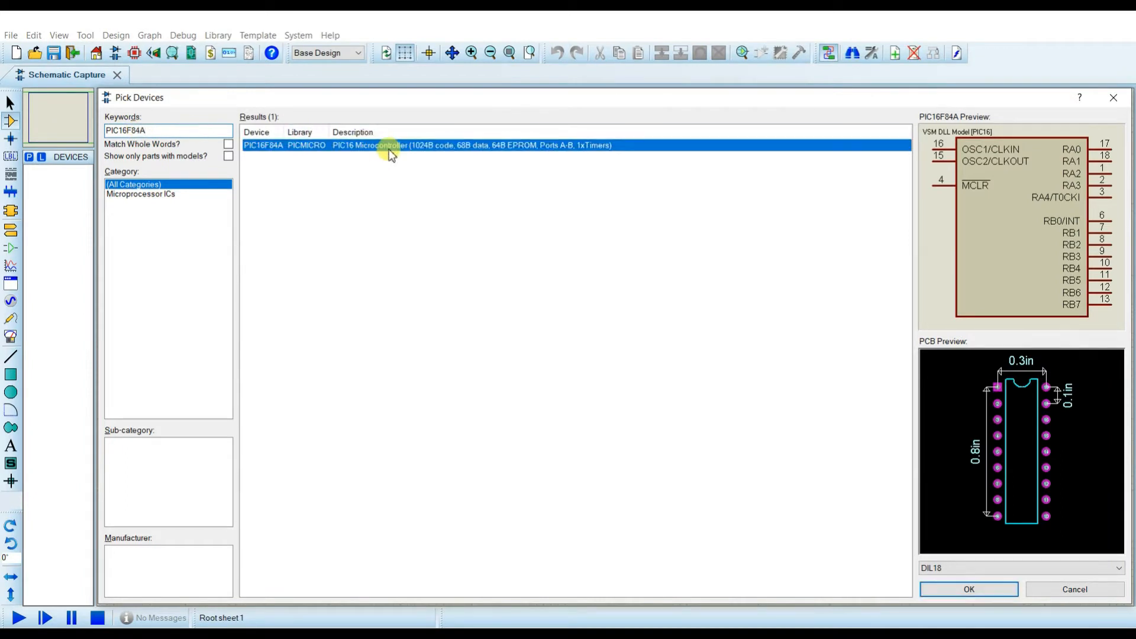
click(981, 586)
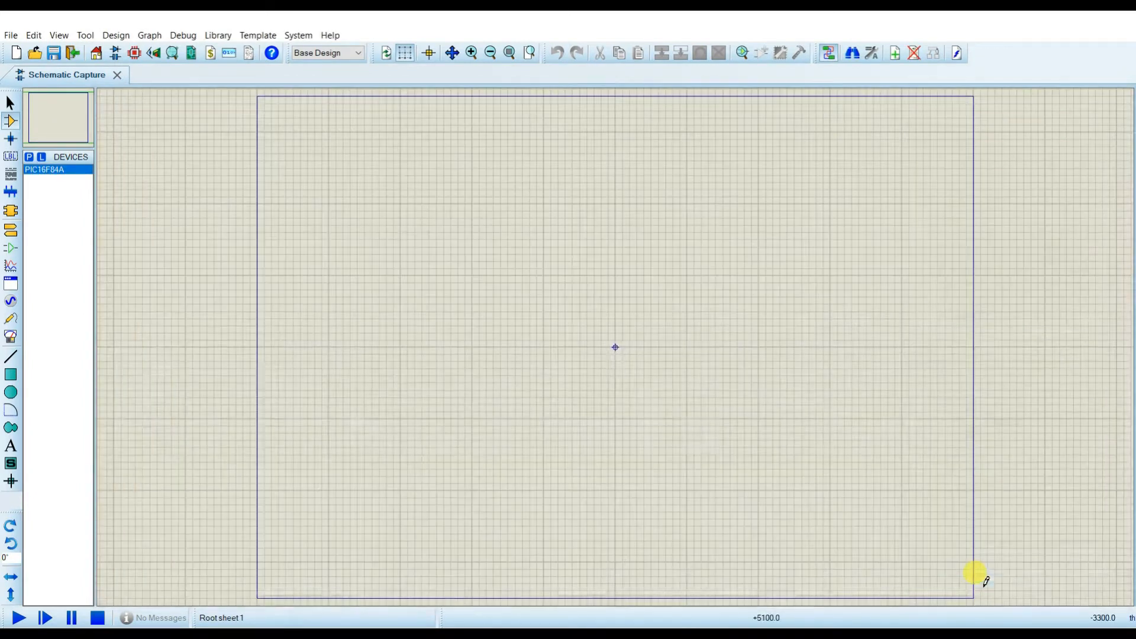
Search the component library for "led" and add the animated red LED model, LED-RED, to the device list.
click(29, 158)
text(le)
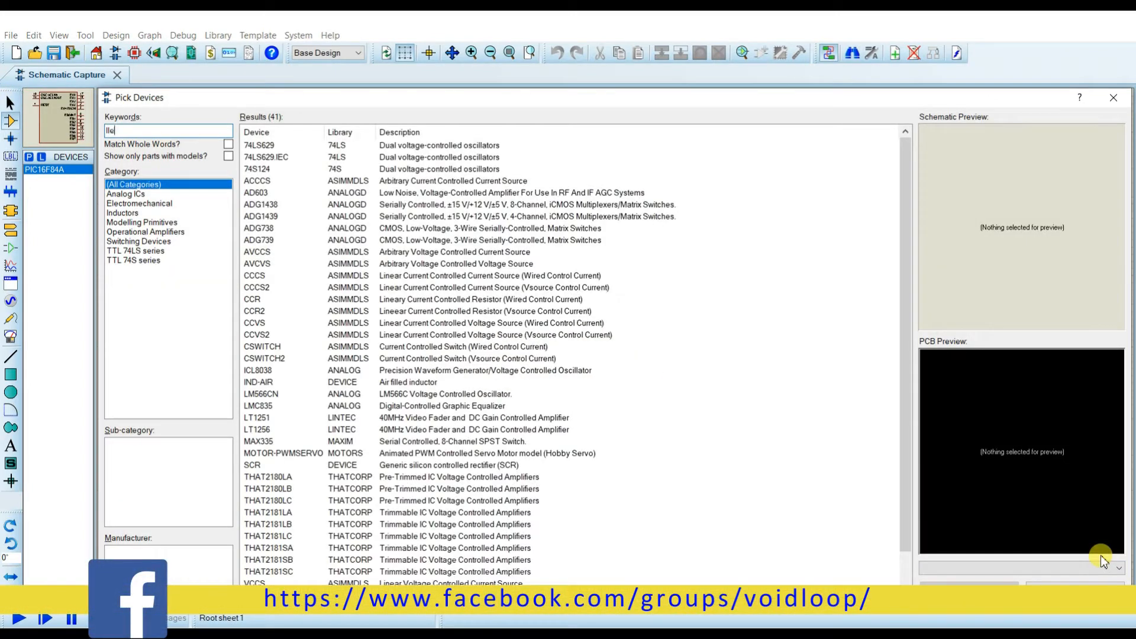
text(le)
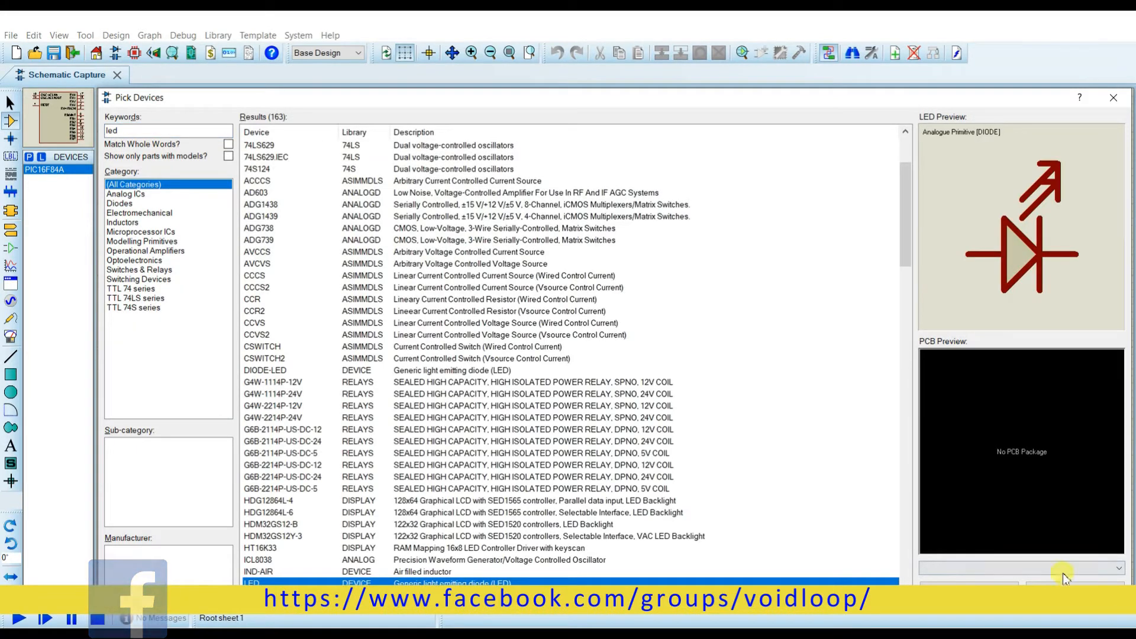
scroll(516, 390, down, 20)
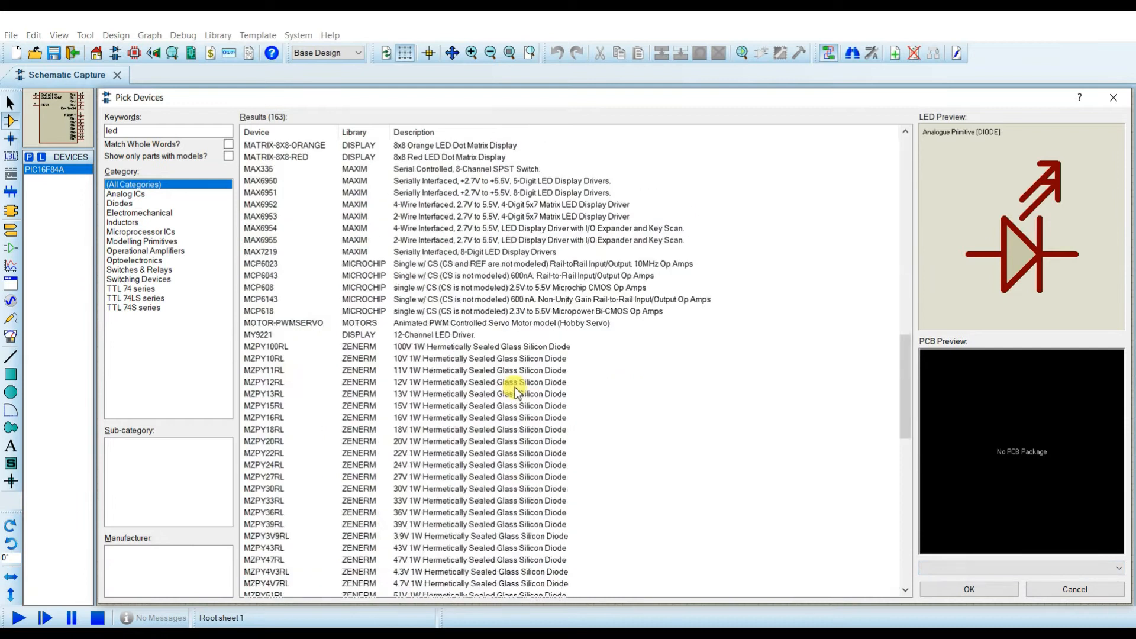
scroll(353, 278, up, 20)
scroll(353, 278, down, 12)
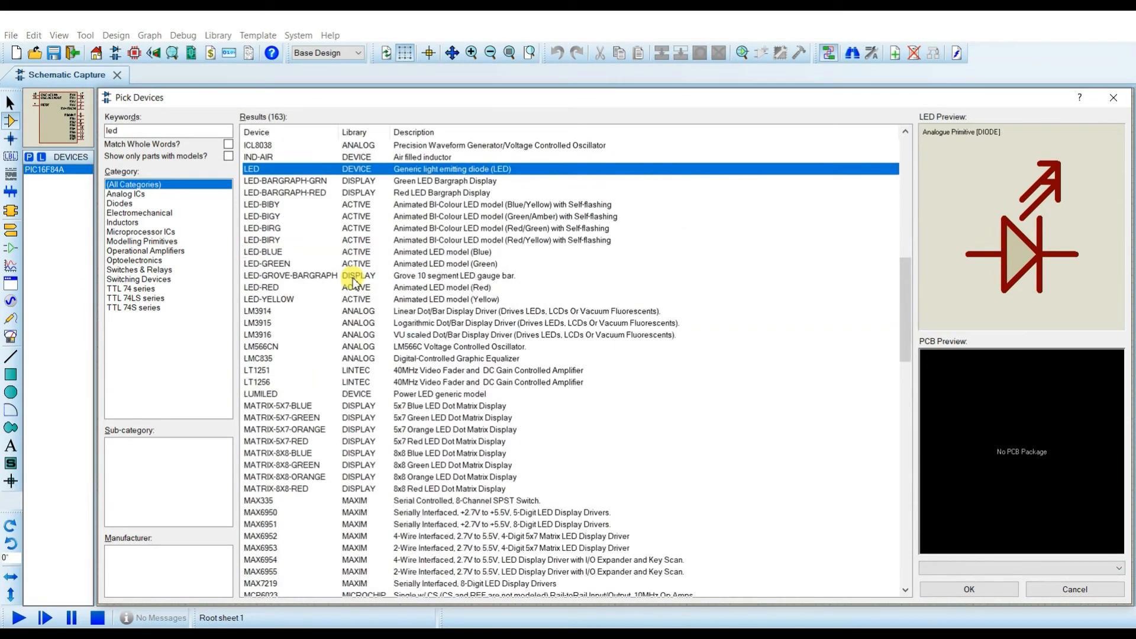
click(420, 207)
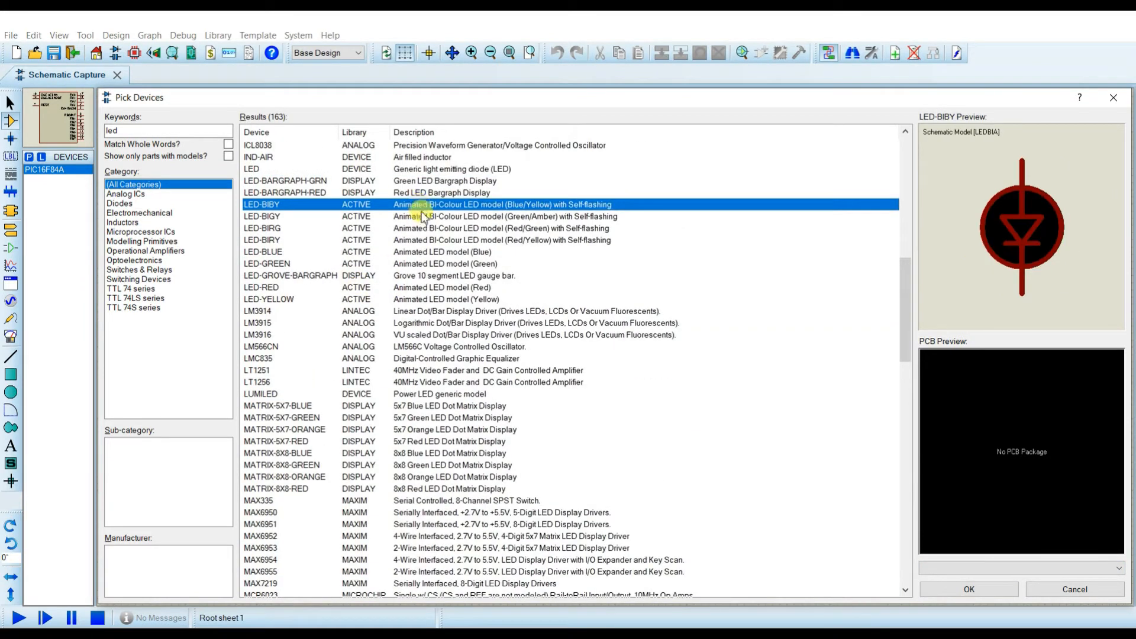
click(431, 252)
click(432, 264)
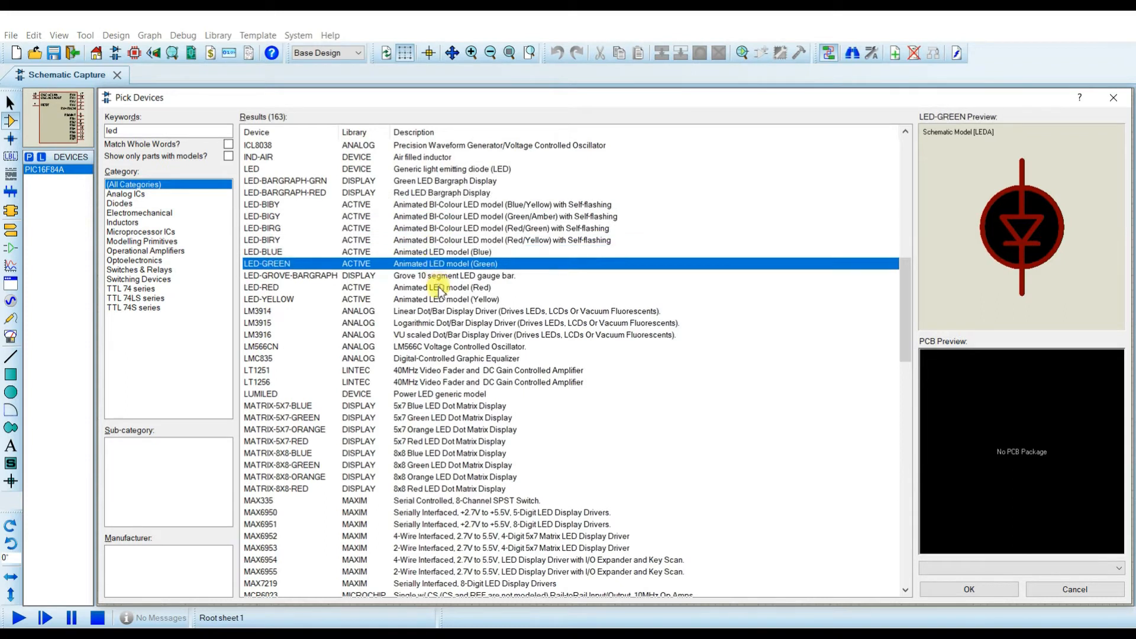
click(438, 289)
click(951, 592)
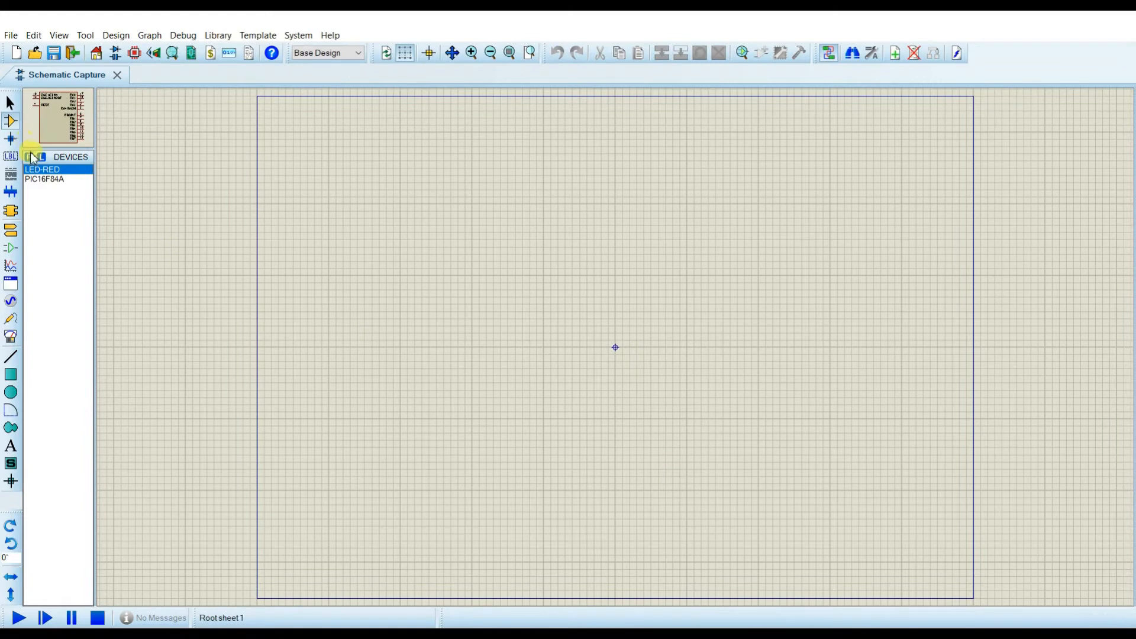
Search the component library for "resistor" and add the 620 ohm 0805 SMD resistor RT0805DRD07620RL to the device list.
click(29, 157)
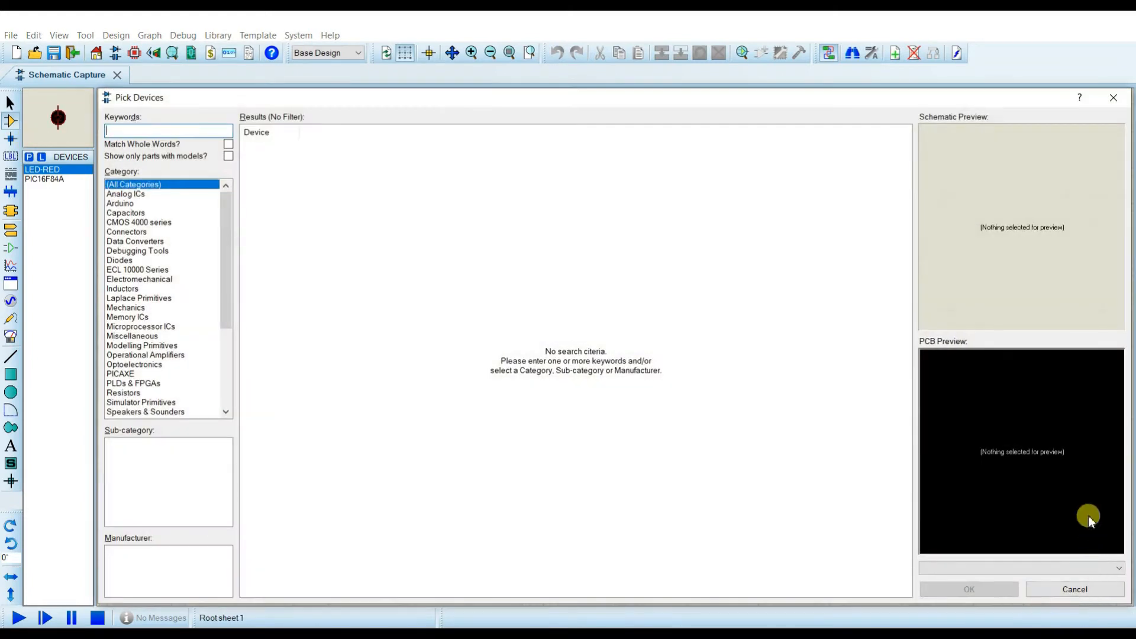
text(resistor)
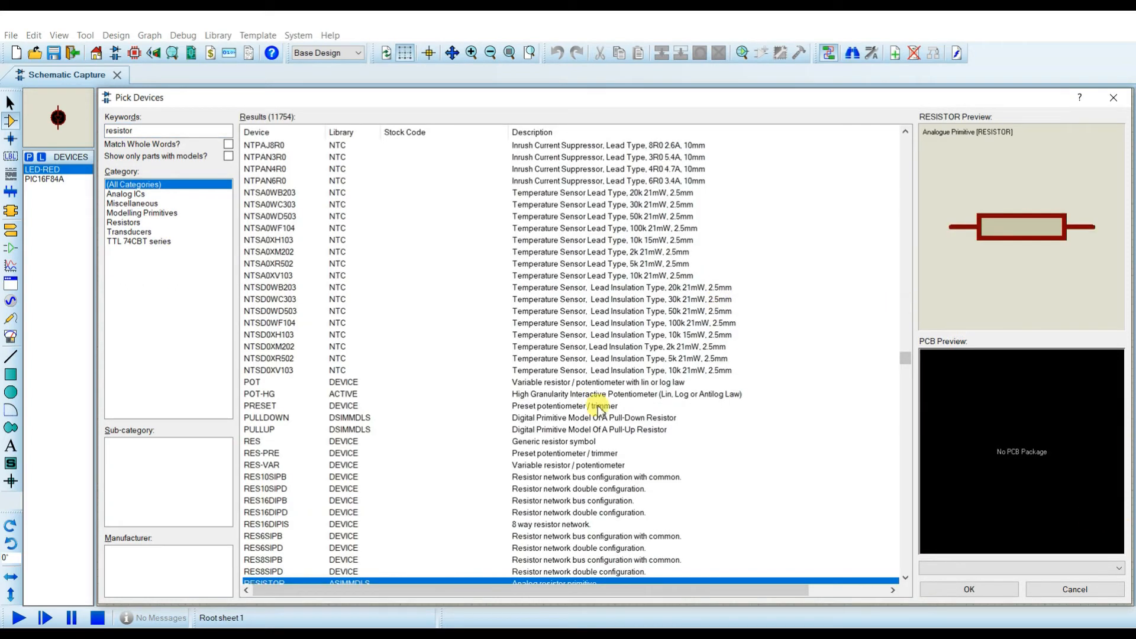
scroll(598, 408, down, 15)
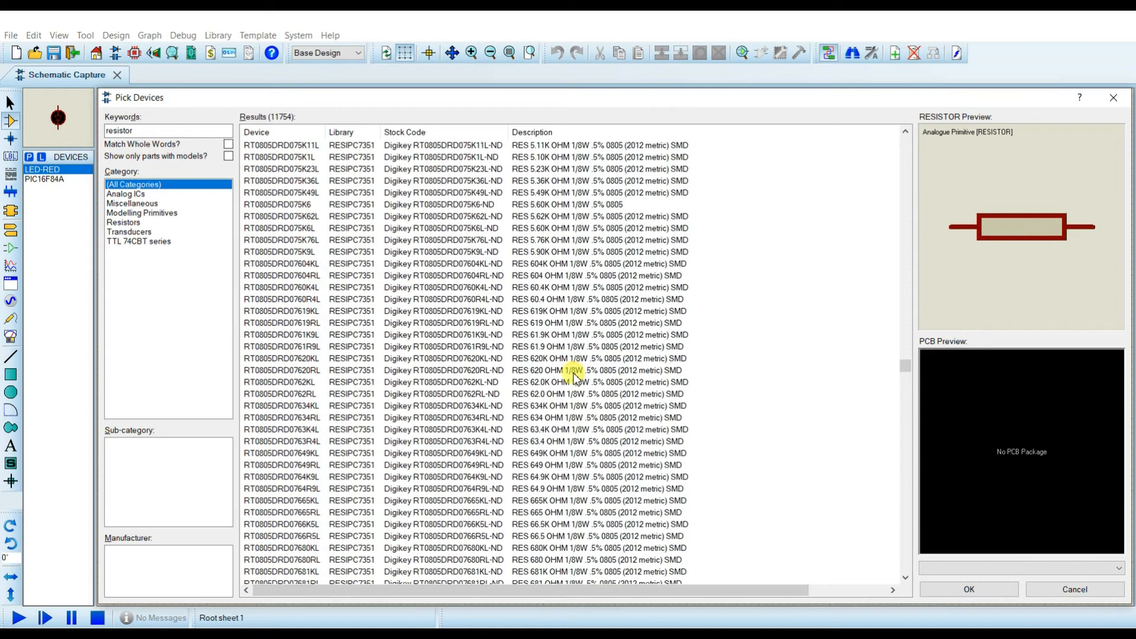
click(574, 372)
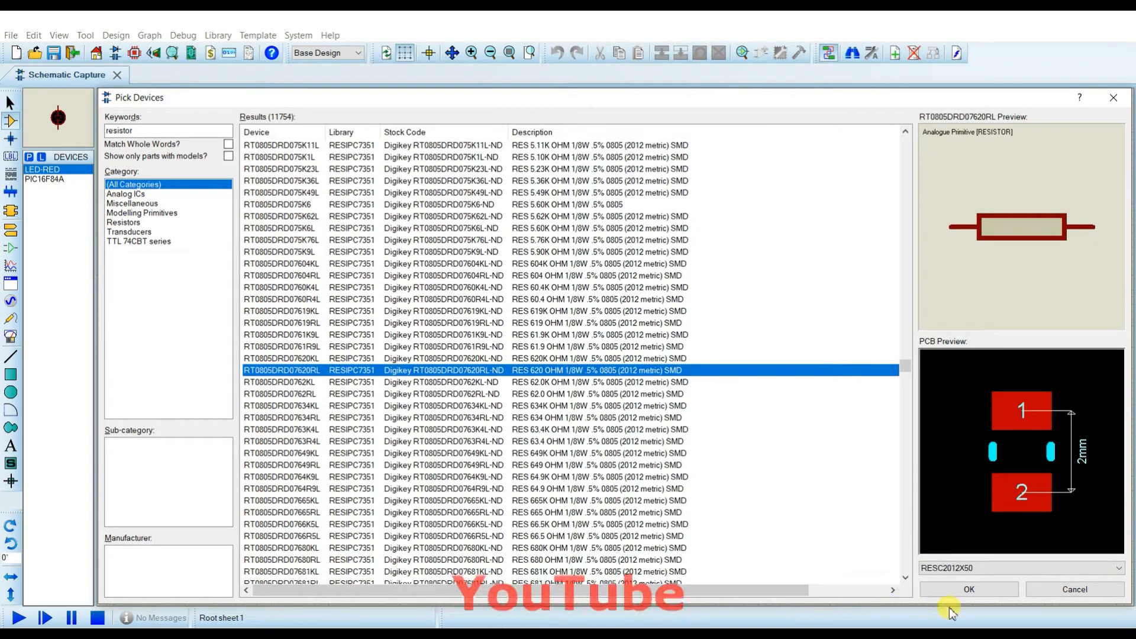
click(960, 585)
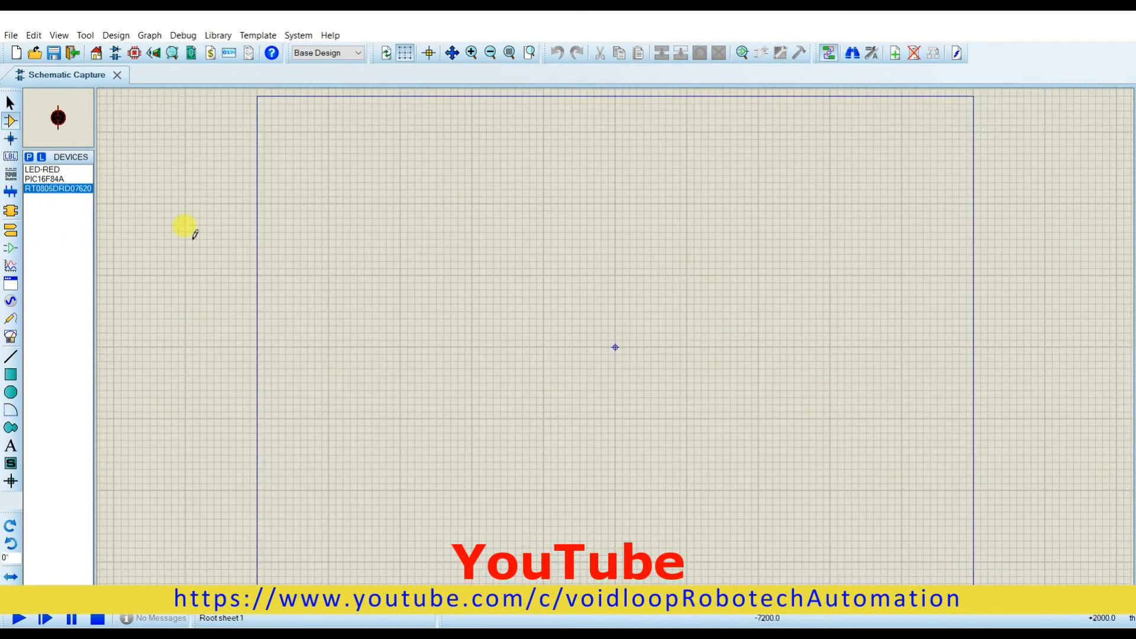
Place the PIC16F84A microcontroller at the centre of the schematic sheet.
click(54, 179)
click(644, 342)
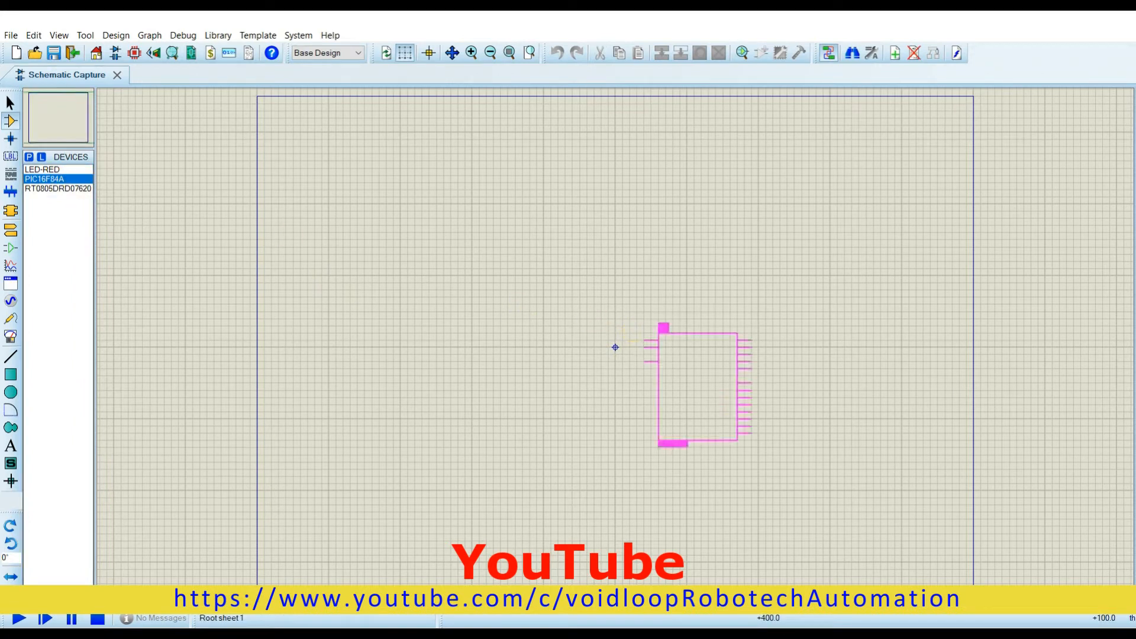
click(615, 347)
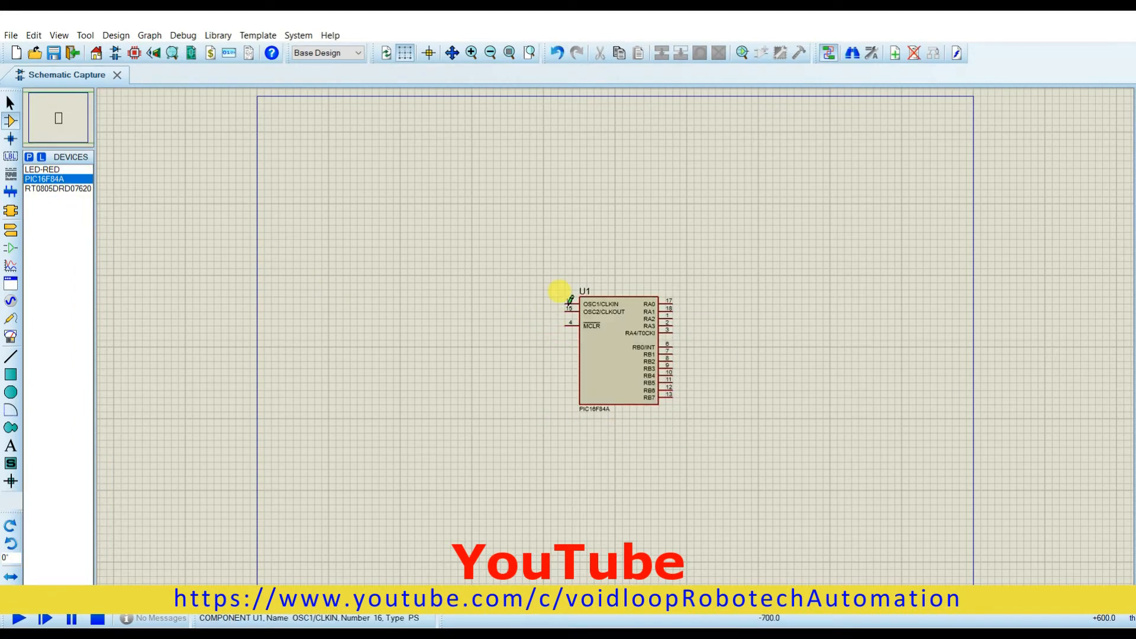
Place eight LED-RED components in a horizontal row beside the microcontroller, on the side of its RA and RB pins.
click(471, 53)
click(471, 53)
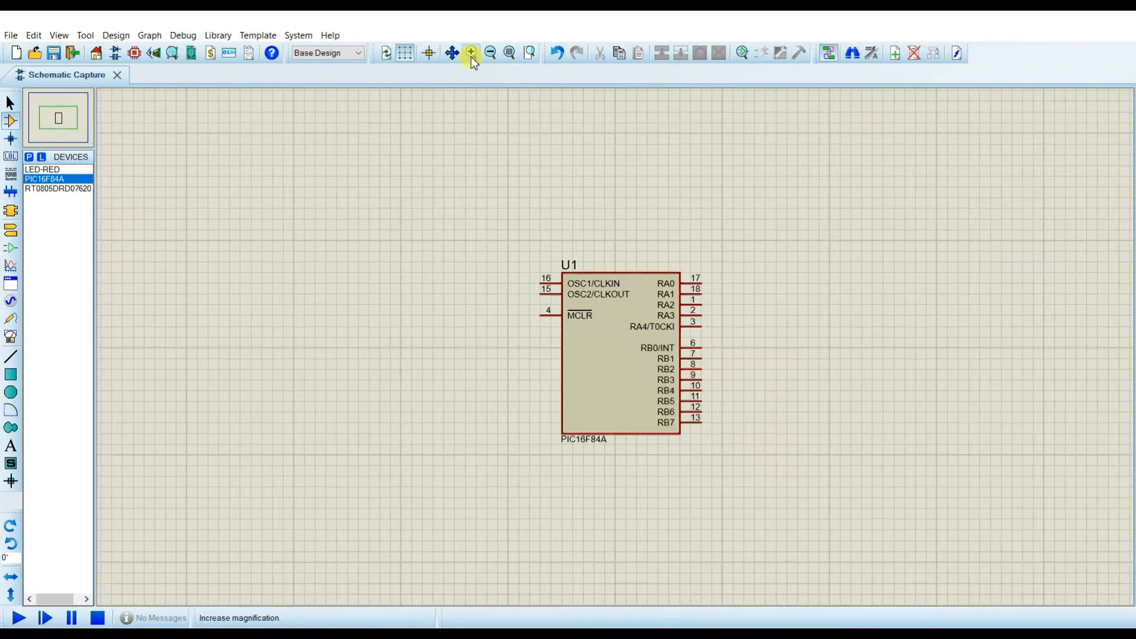
click(471, 53)
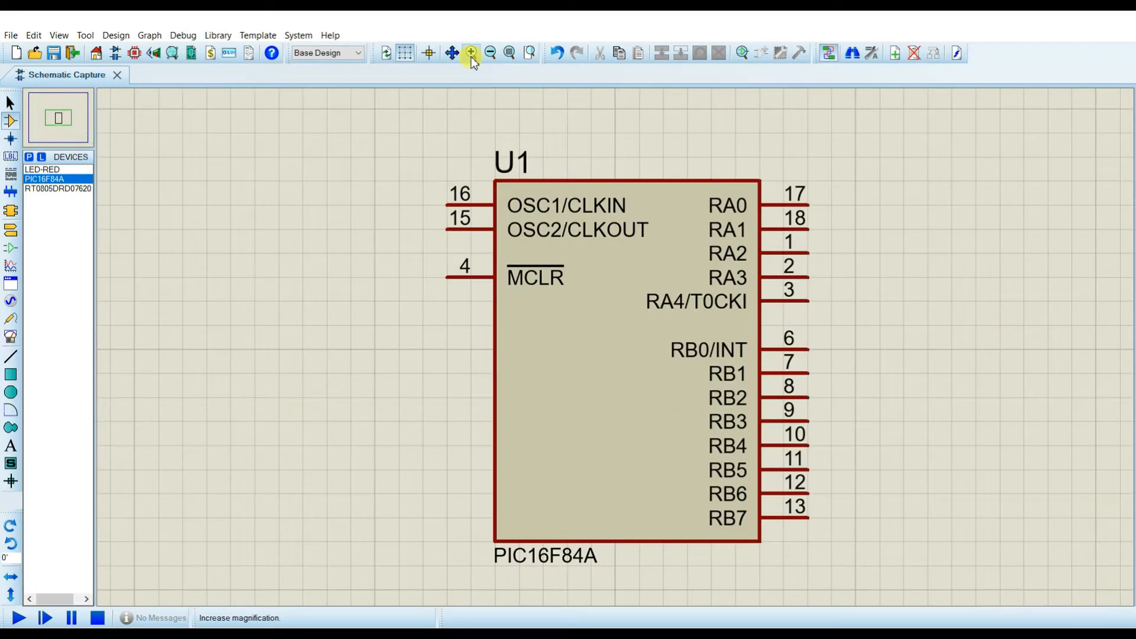
click(490, 53)
drag(53, 118, 70, 120)
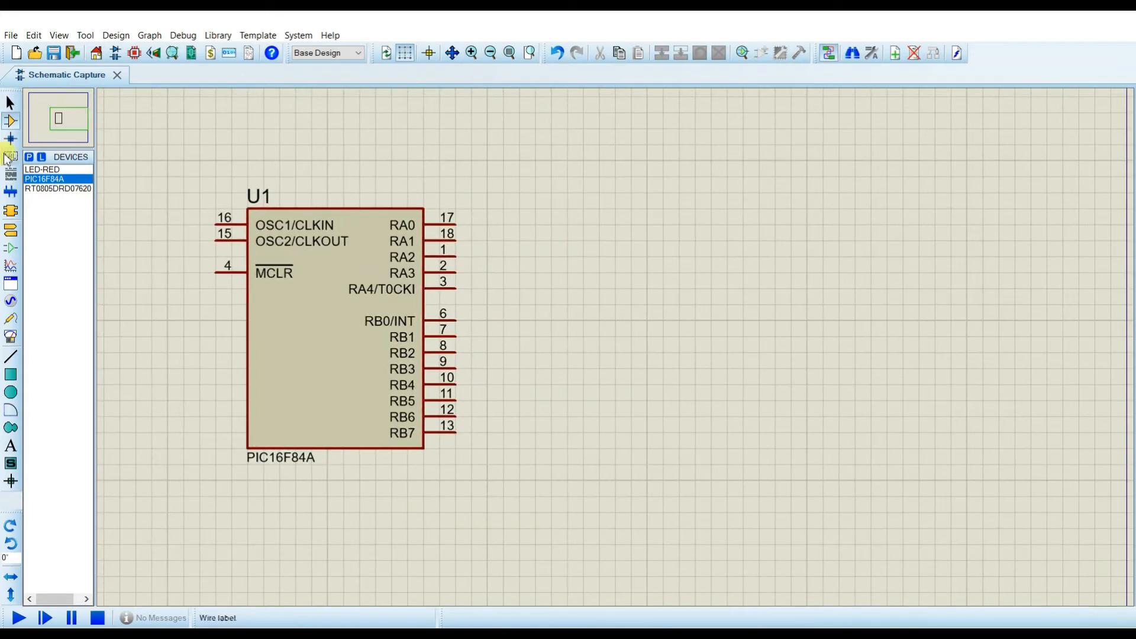
click(42, 169)
click(613, 332)
click(567, 337)
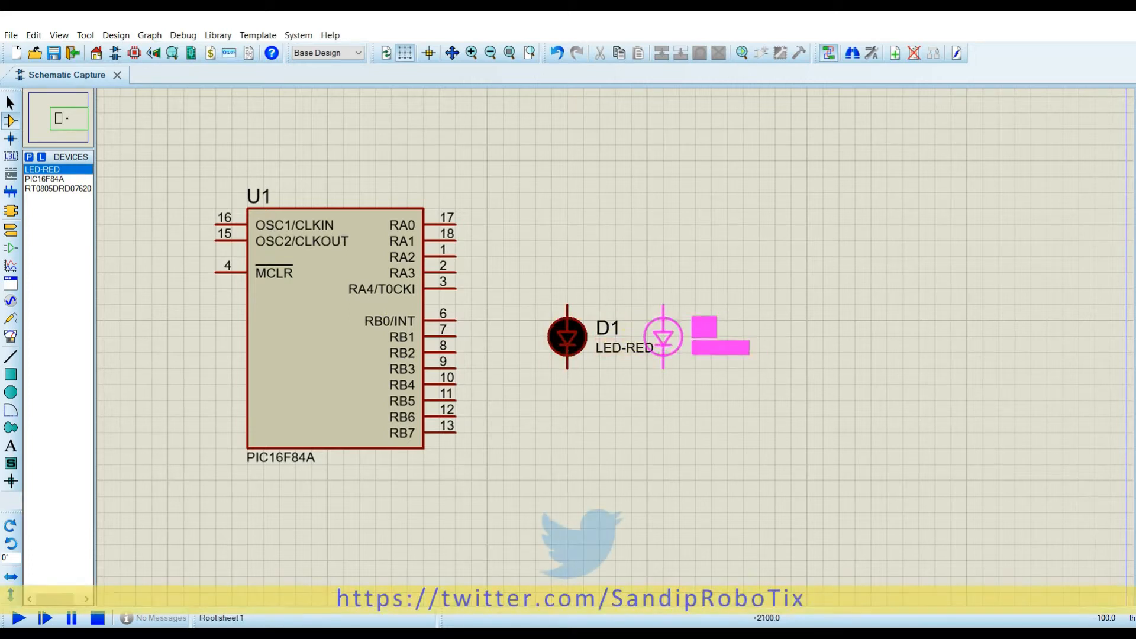
click(646, 337)
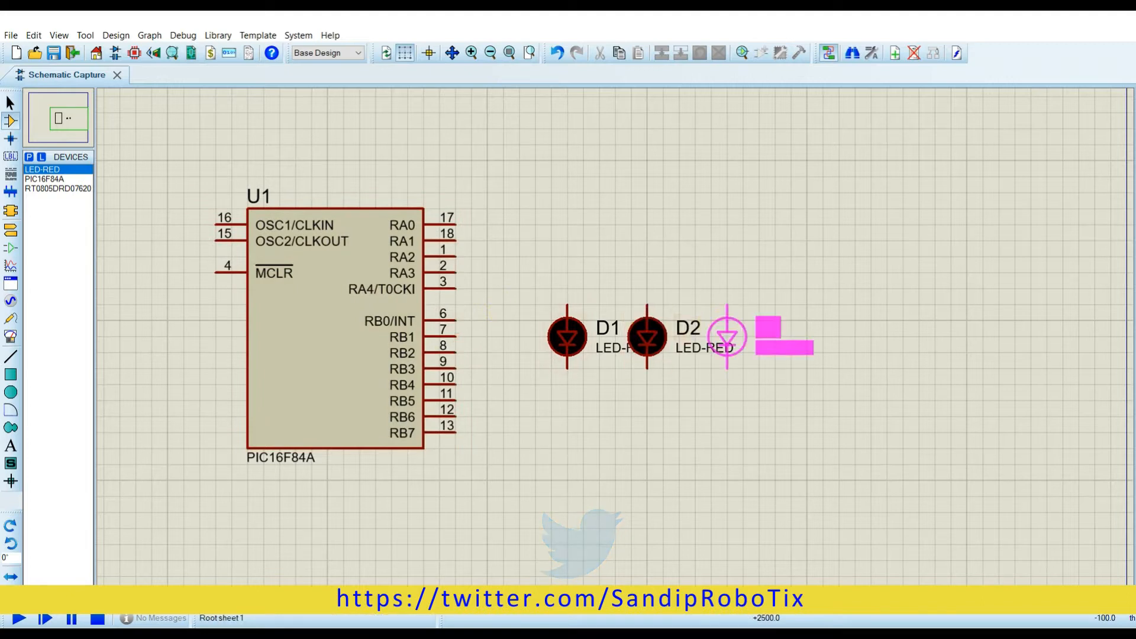
click(727, 337)
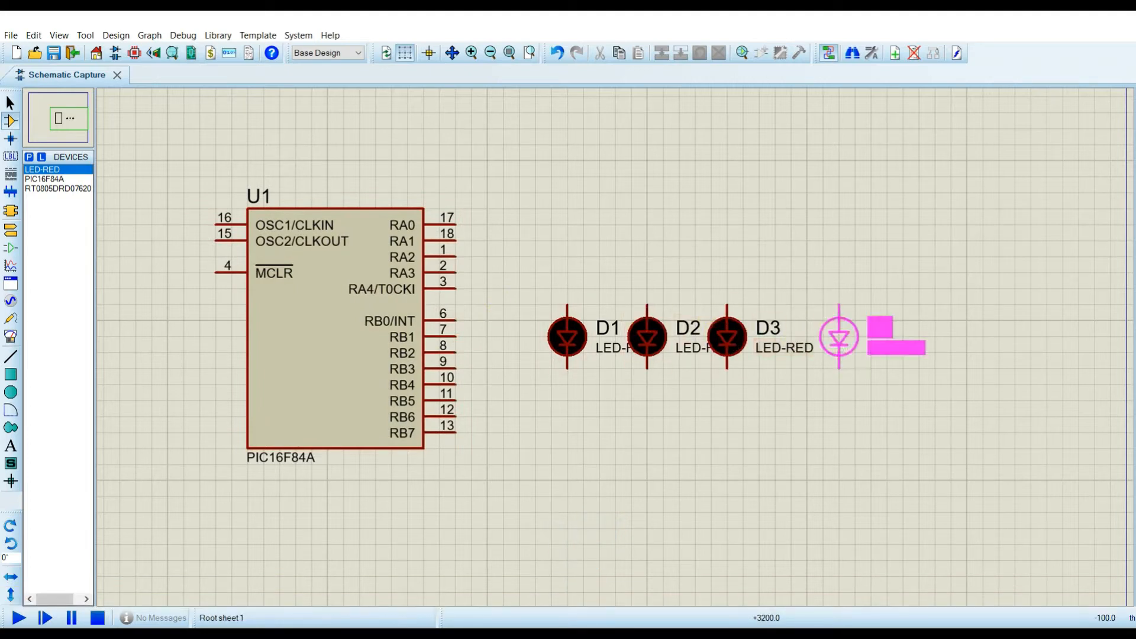
click(807, 337)
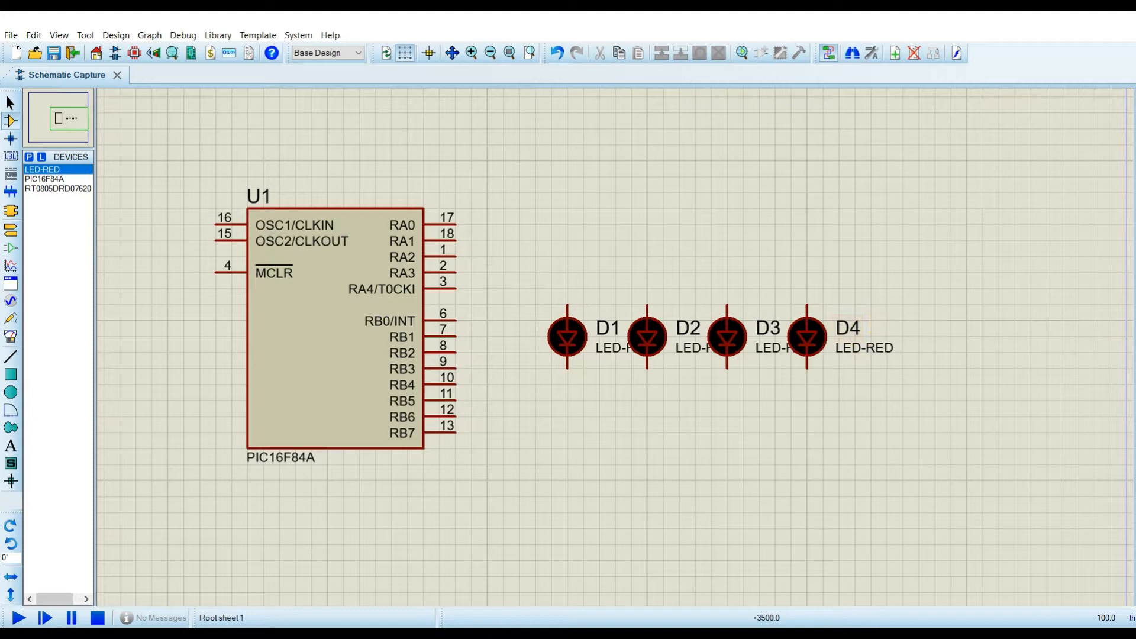
click(885, 336)
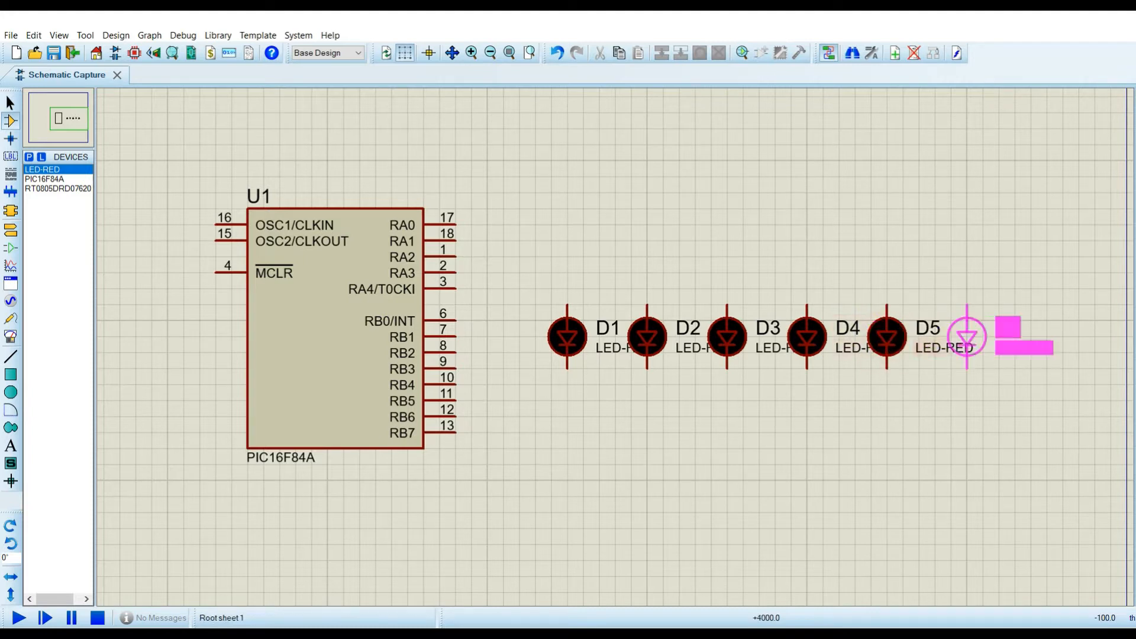
click(967, 337)
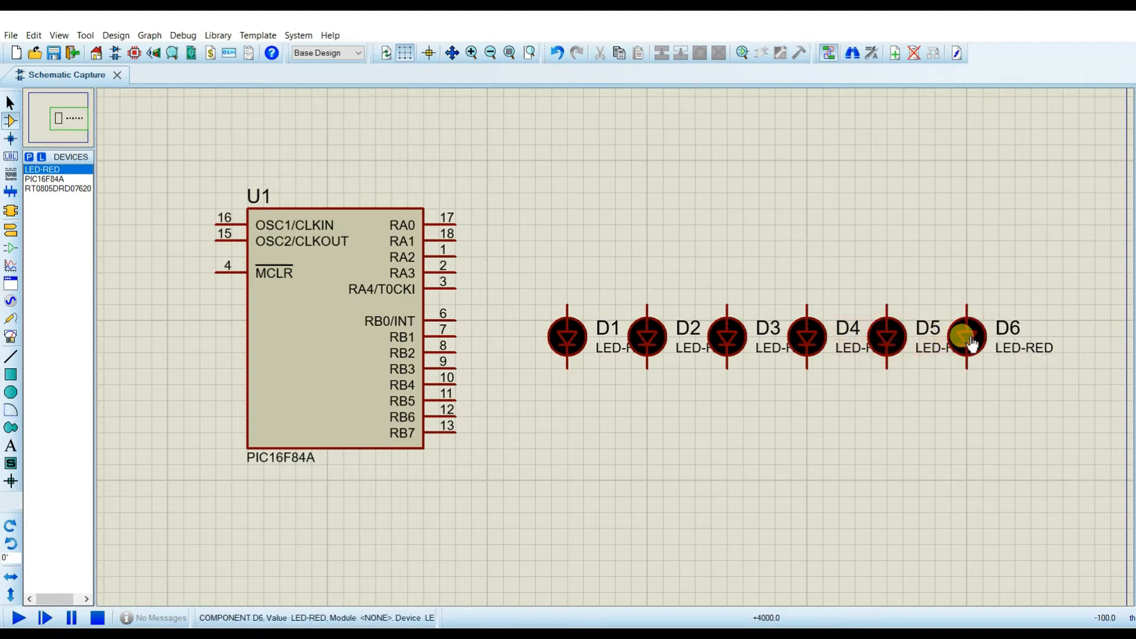
click(1038, 325)
click(1030, 336)
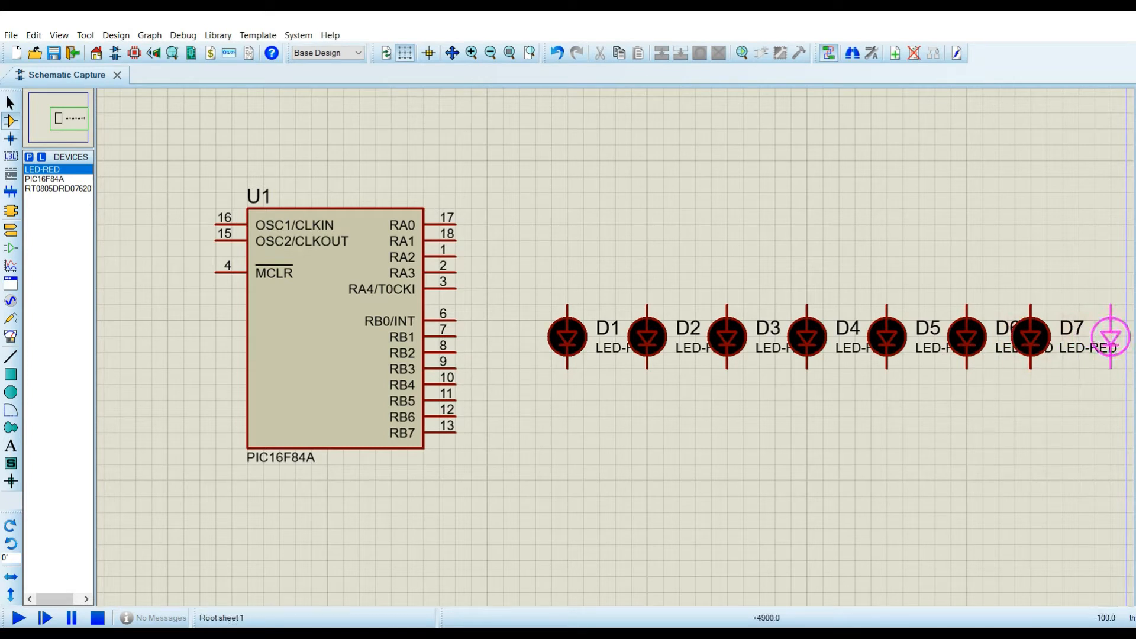
click(1107, 329)
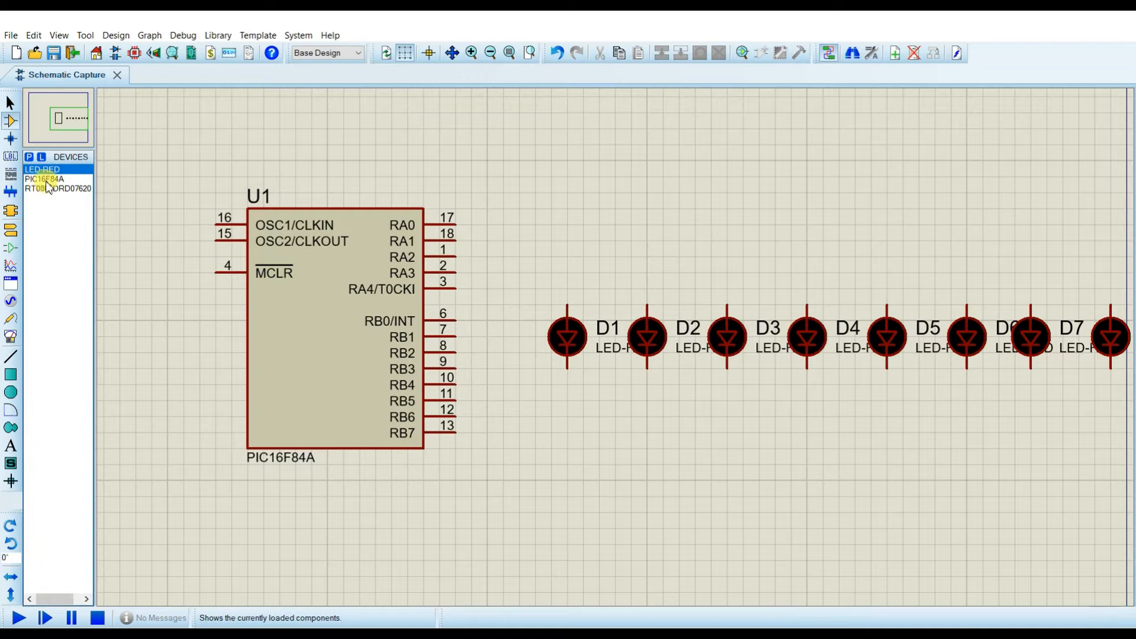
Place one RT0805DRD07620RL resistor above the LED row and set its resistance to 220.
click(63, 190)
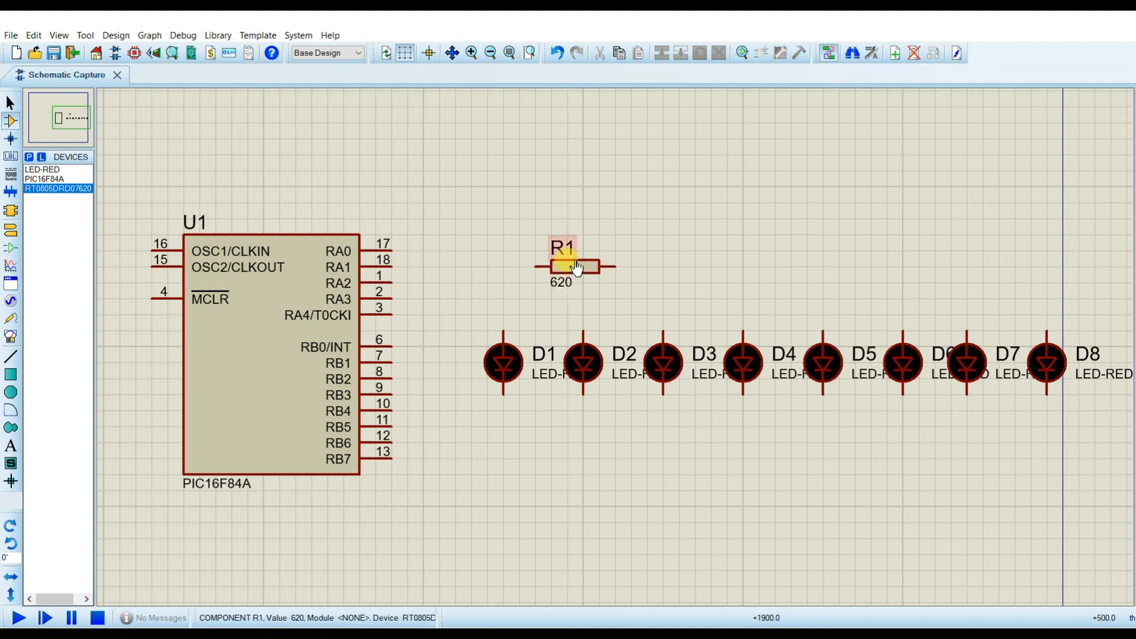
double_click(567, 283)
key(Tab)
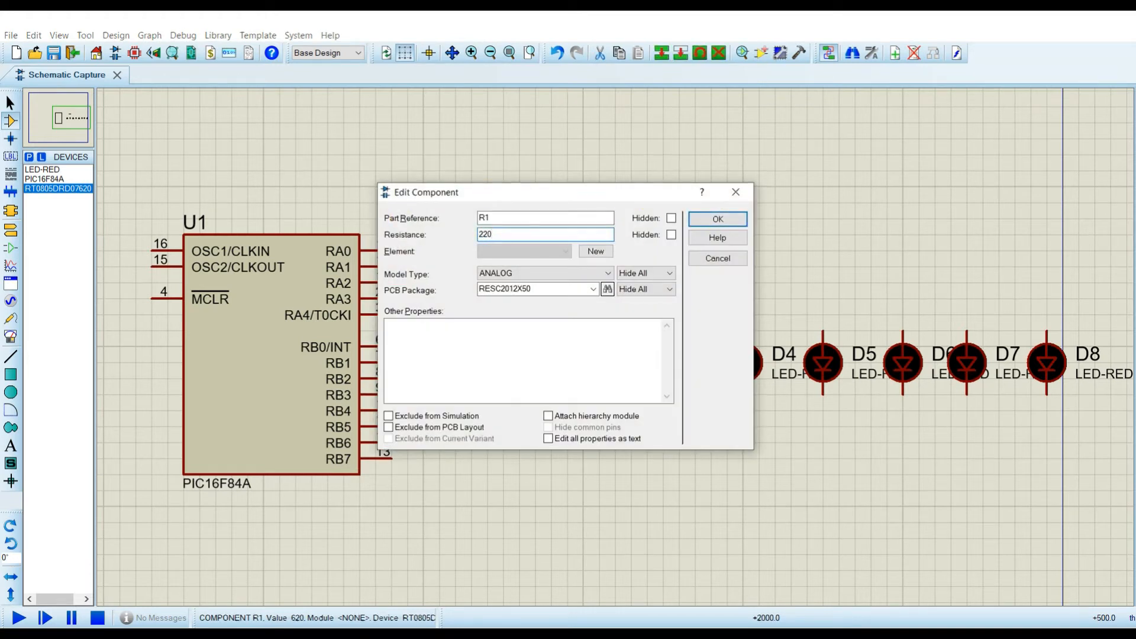
key(Return)
Rotate resistor R1 clockwise and move it directly above LED D1.
right_click(594, 268)
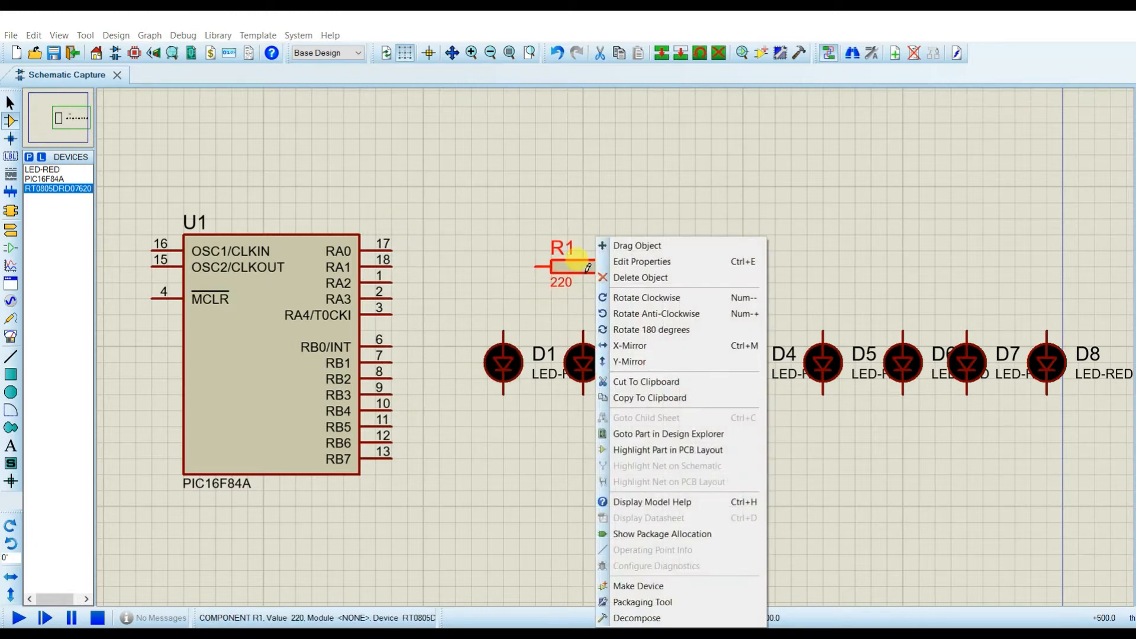
click(634, 303)
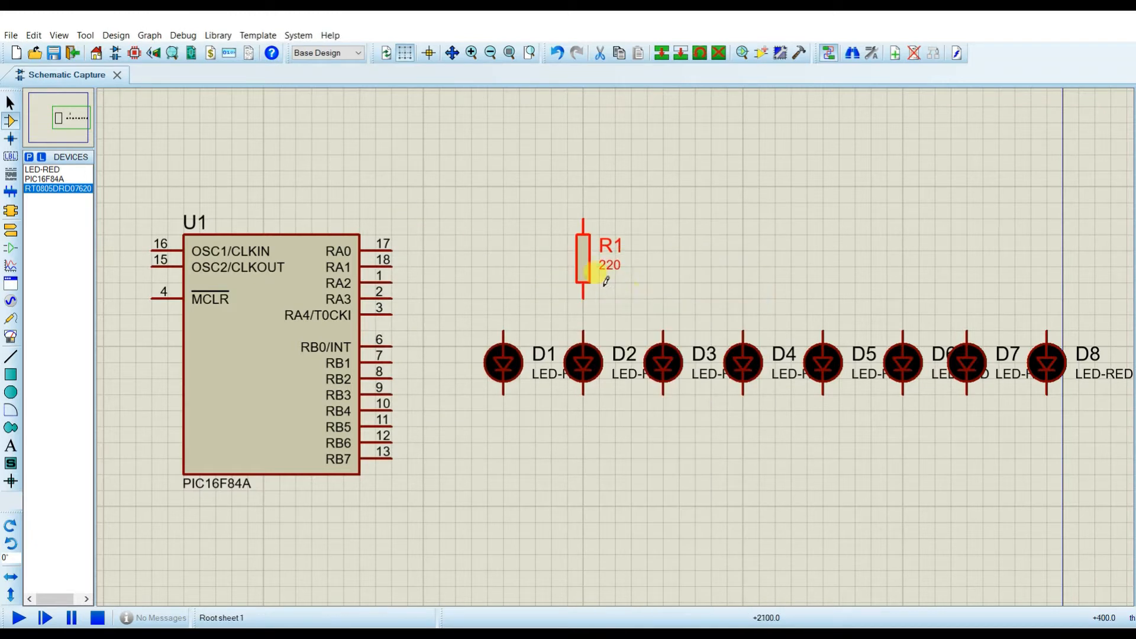
drag(583, 260, 502, 269)
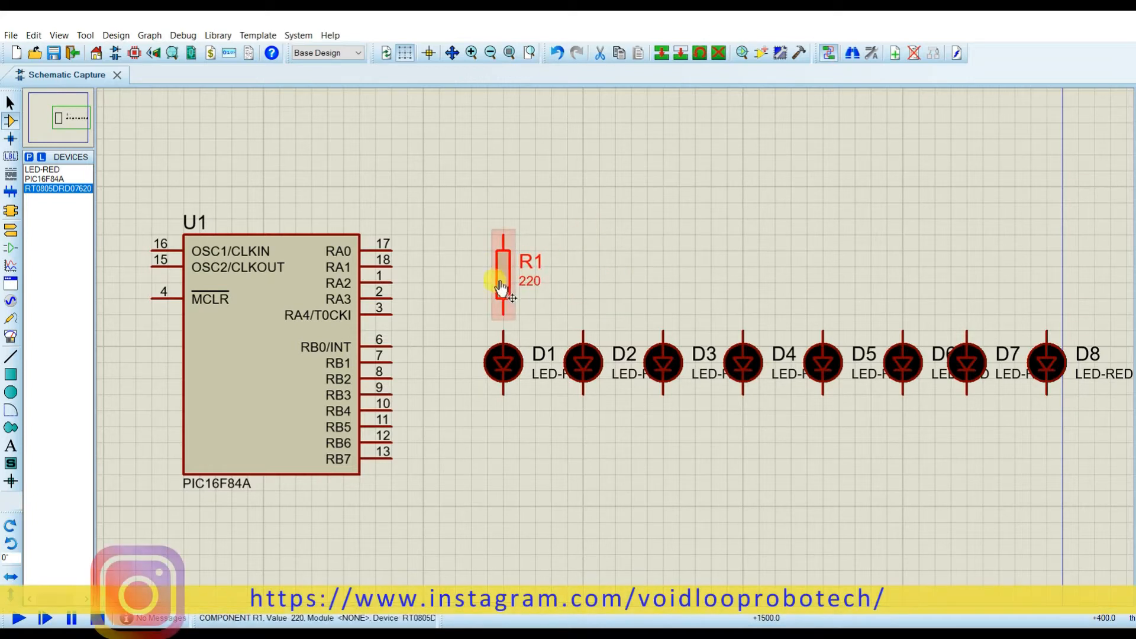
Copy resistor R1 and paste seven copies, one directly above each of the LEDs D2 to D8.
right_click(504, 284)
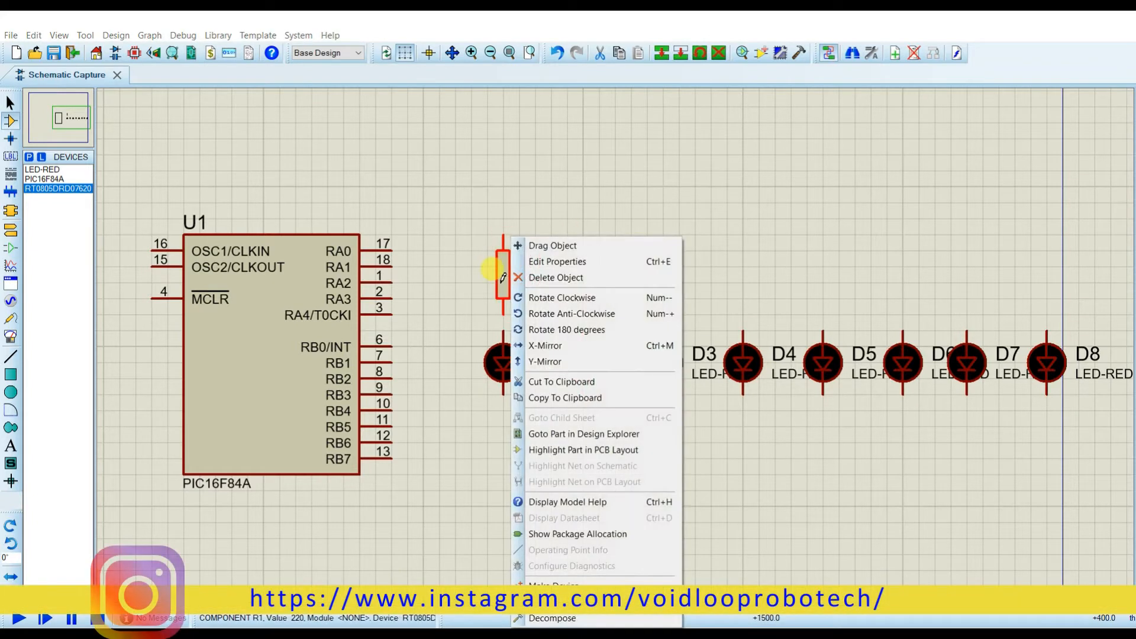
click(555, 400)
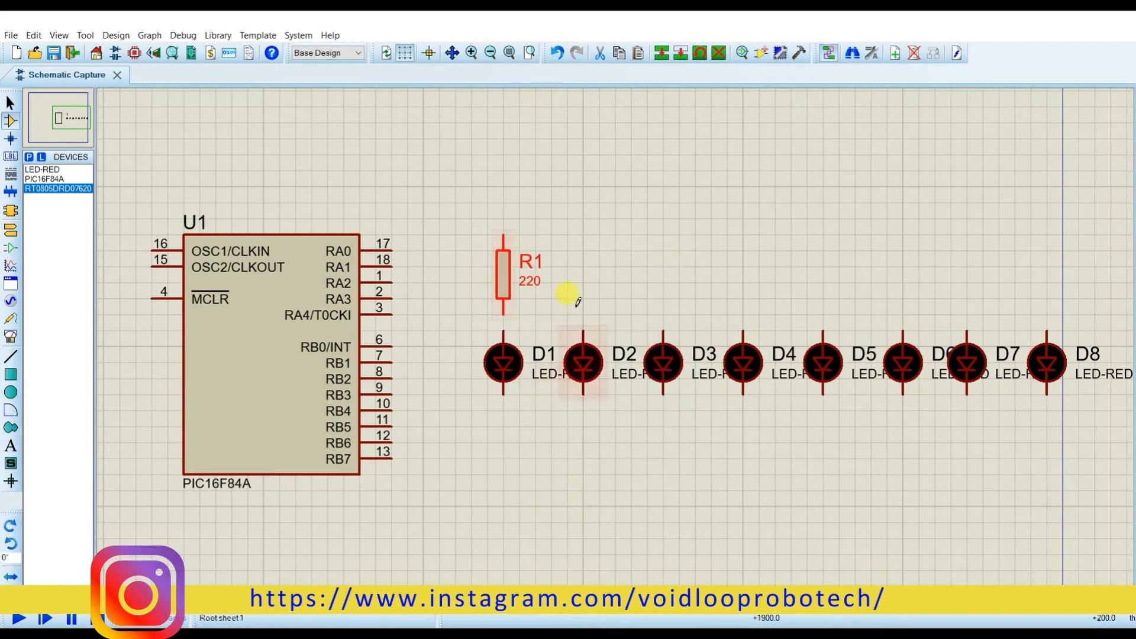
click(585, 271)
right_click(594, 270)
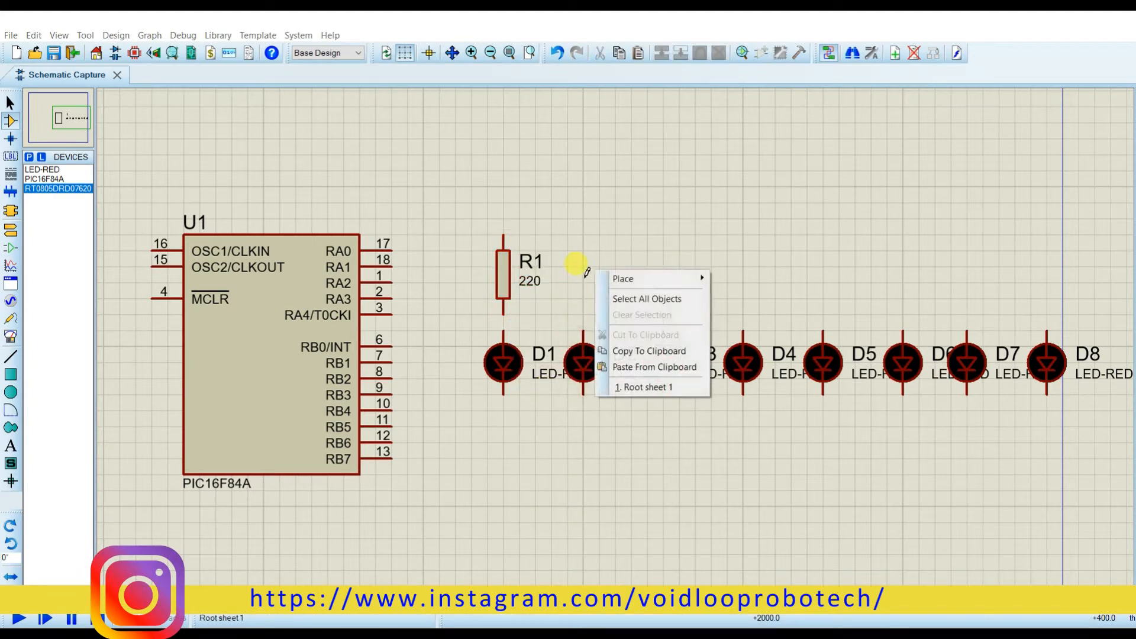
click(628, 367)
click(583, 271)
right_click(699, 278)
click(765, 373)
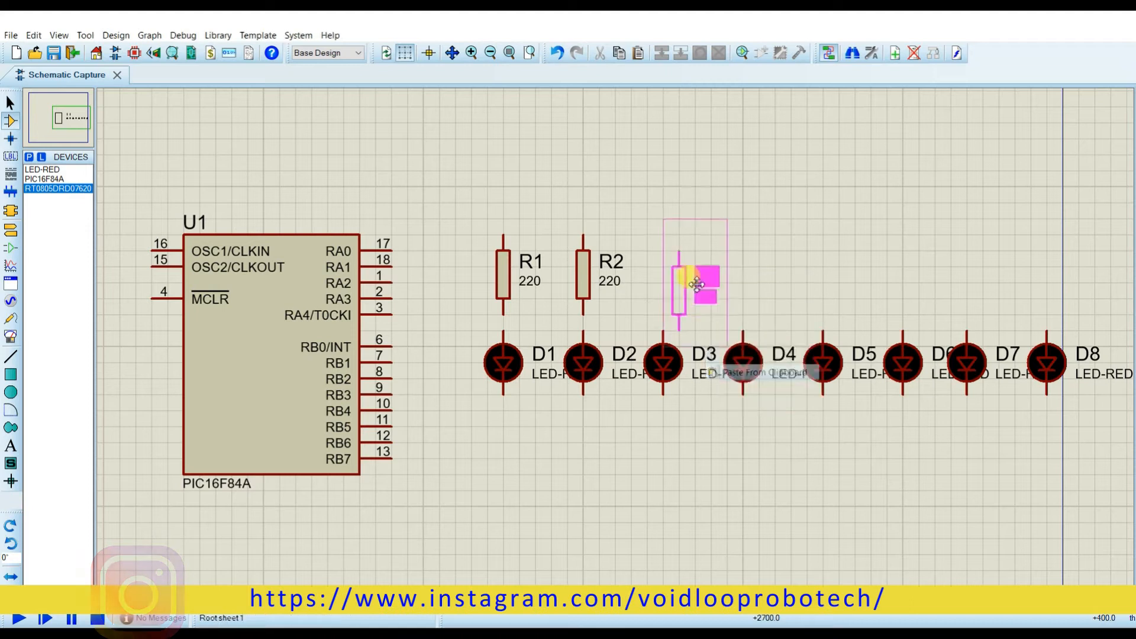
click(675, 266)
right_click(778, 269)
click(844, 363)
click(756, 265)
right_click(874, 259)
click(940, 353)
click(819, 263)
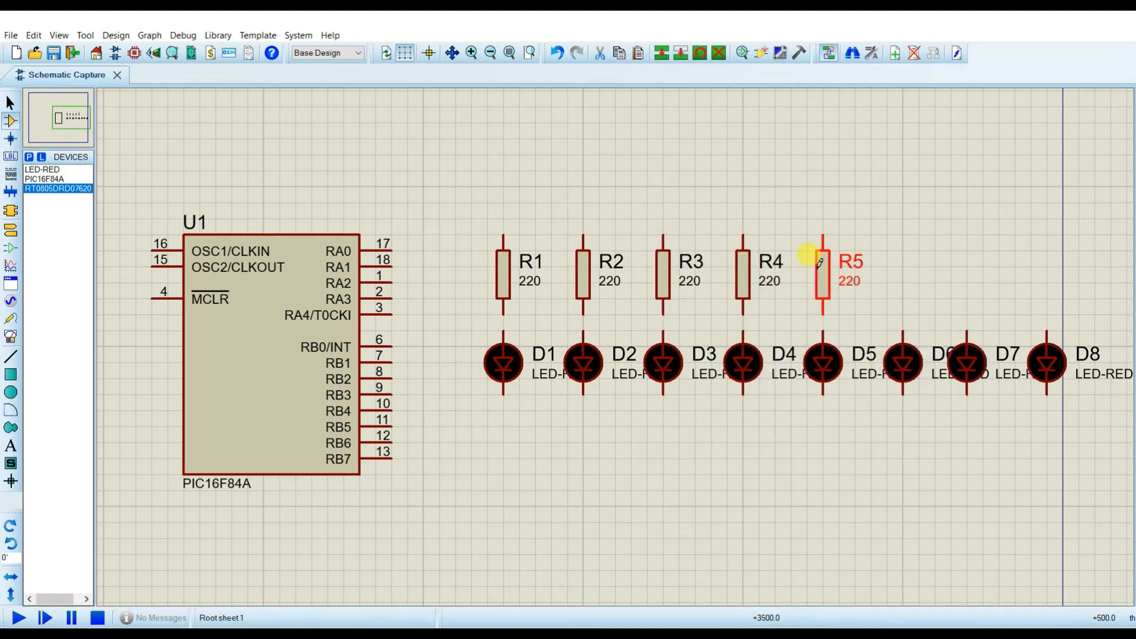
right_click(911, 281)
click(954, 375)
click(914, 256)
right_click(969, 269)
click(1009, 368)
click(981, 267)
right_click(1006, 279)
click(1009, 376)
click(1062, 267)
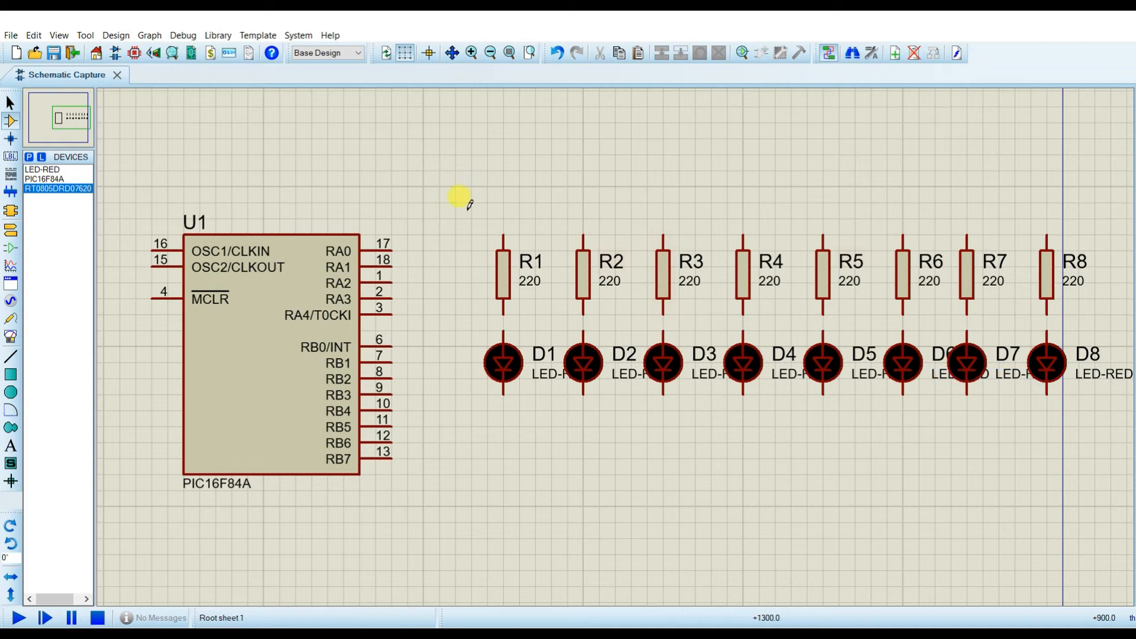
Select all eight resistors and LEDs as a block and rotate the block anti-clockwise.
drag(470, 203, 1115, 437)
right_click(778, 347)
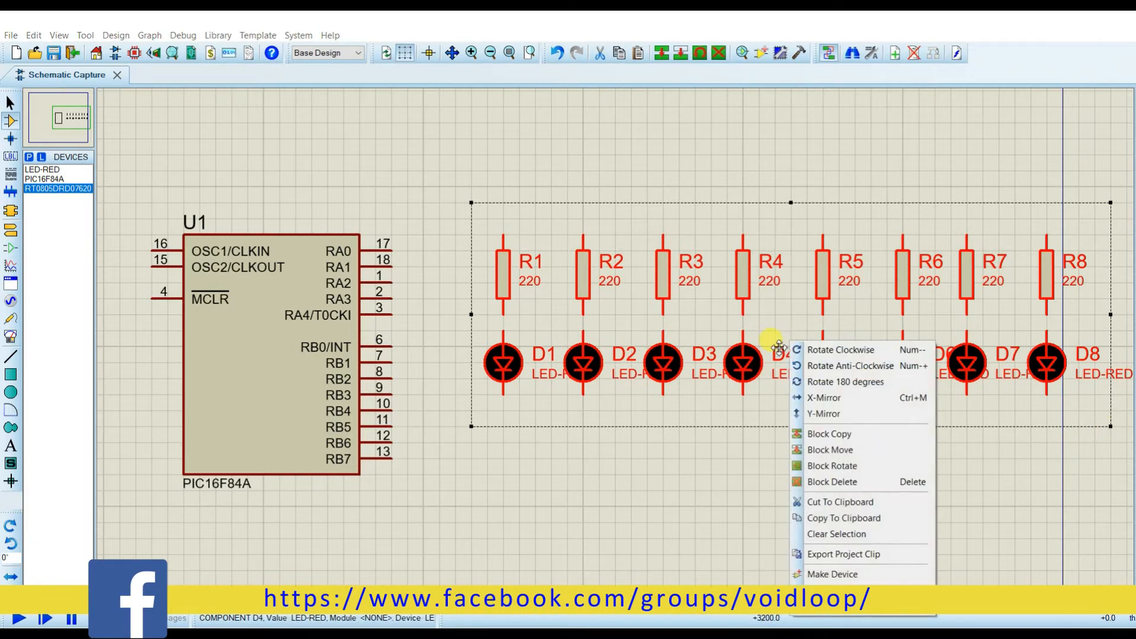
click(803, 367)
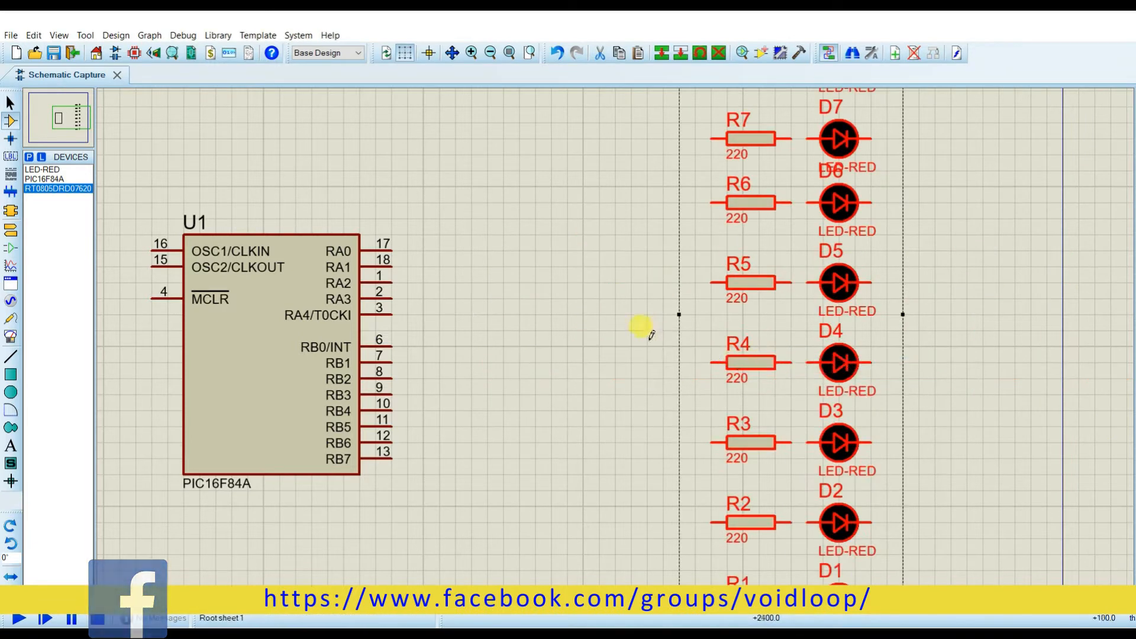
Move the rotated block of resistors and LEDs closer to the microcontroller's output pins and clear the selection.
click(491, 53)
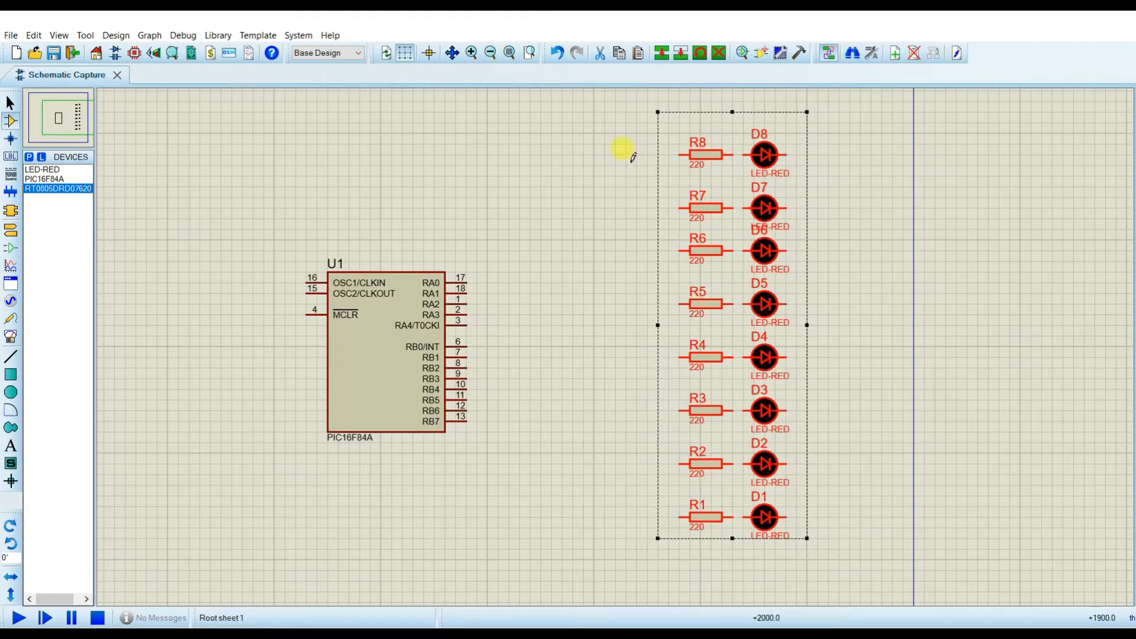
drag(690, 203, 590, 262)
mouse_move(588, 267)
mouse_down()
mouse_move(581, 259)
mouse_move(597, 264)
mouse_up()
click(906, 343)
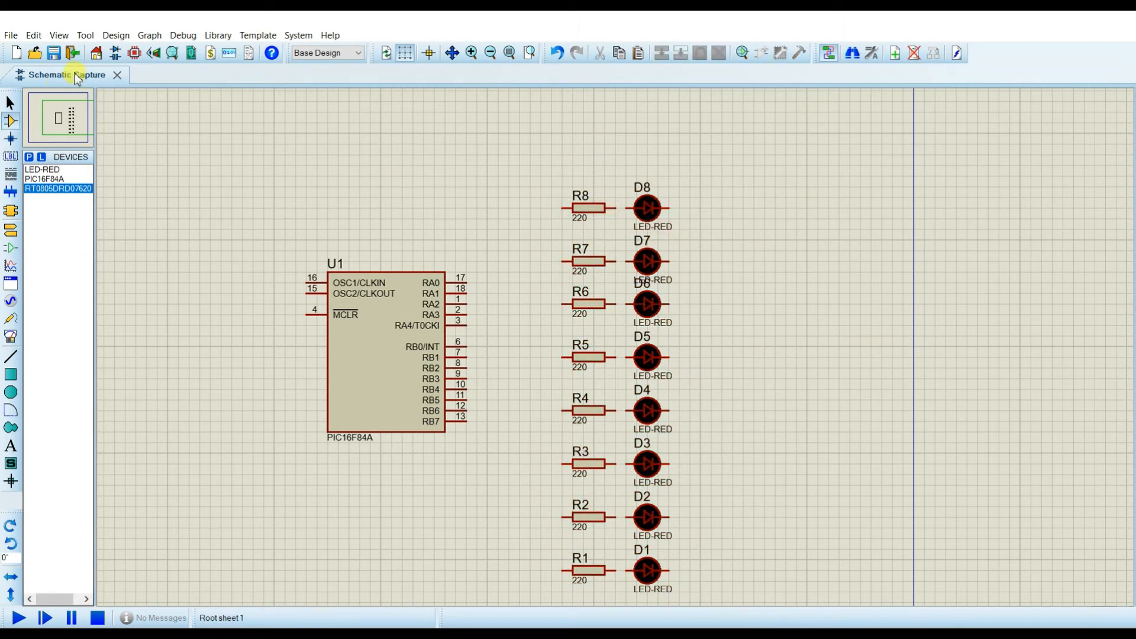
Wire each of the resistors R1 to R8 to the anode of the LED beside it.
drag(72, 107, 72, 121)
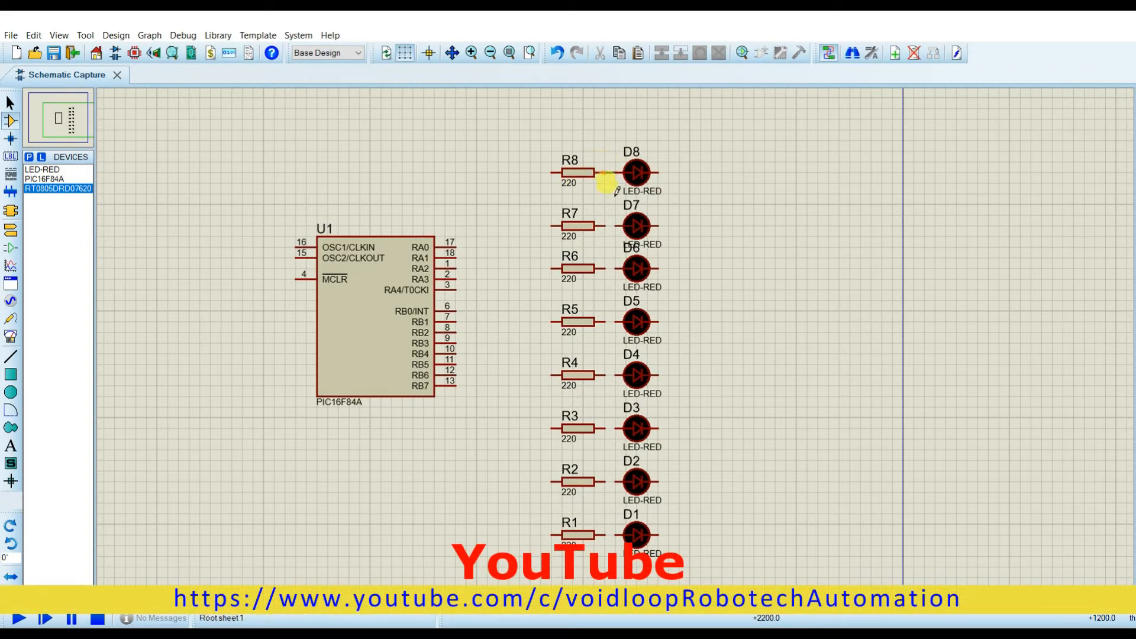
click(607, 227)
click(612, 271)
click(608, 270)
click(614, 323)
click(607, 323)
click(613, 376)
click(608, 375)
click(614, 429)
click(607, 429)
click(613, 536)
click(608, 535)
Wire resistors R8, R7, R6 and R5 to the microcontroller pins RB0, RB1, RB2 and RB3 respectively.
click(553, 170)
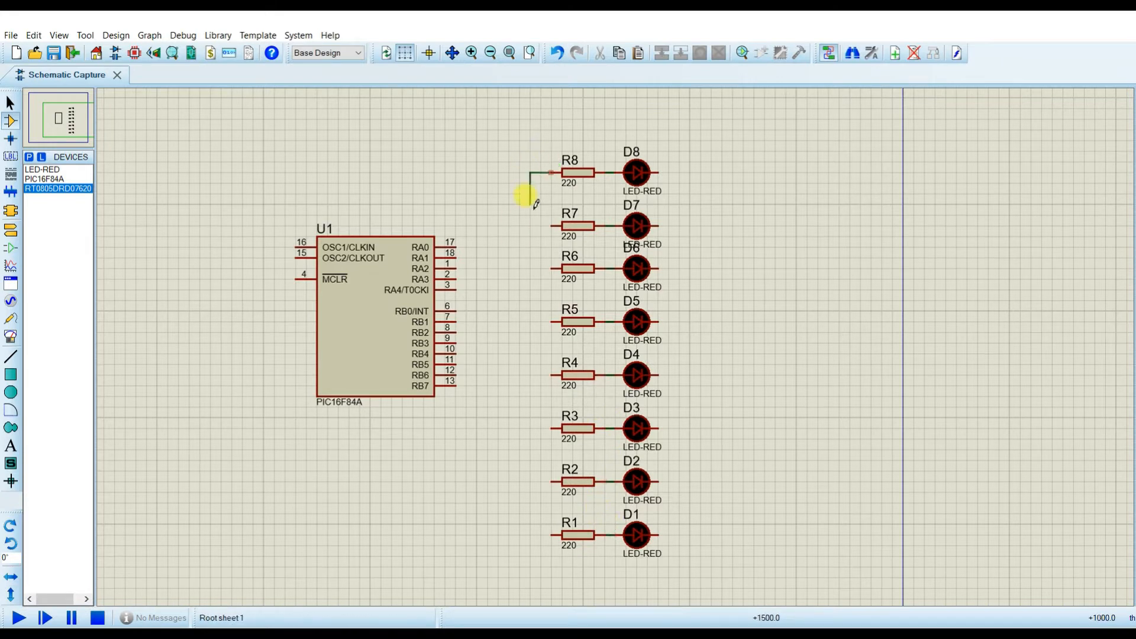
click(461, 310)
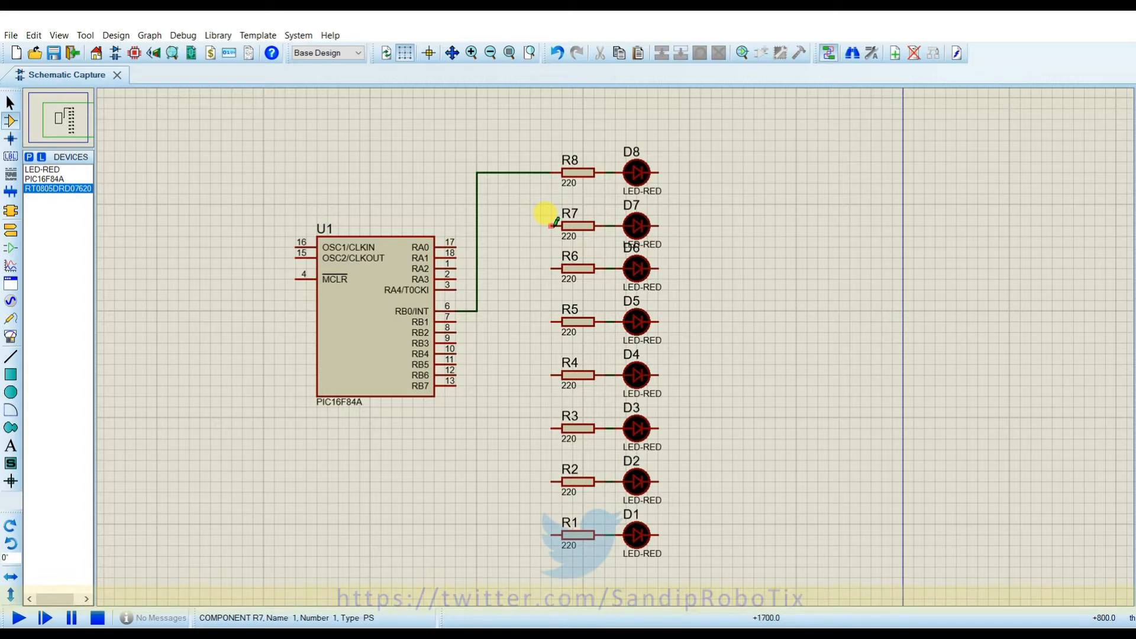
click(550, 225)
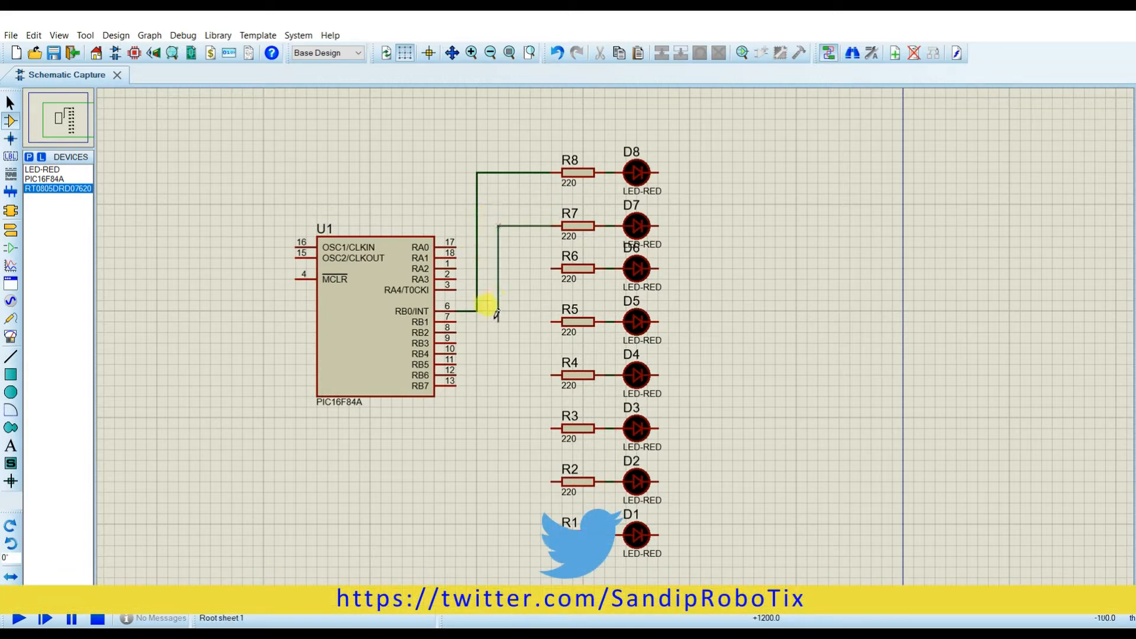
click(459, 322)
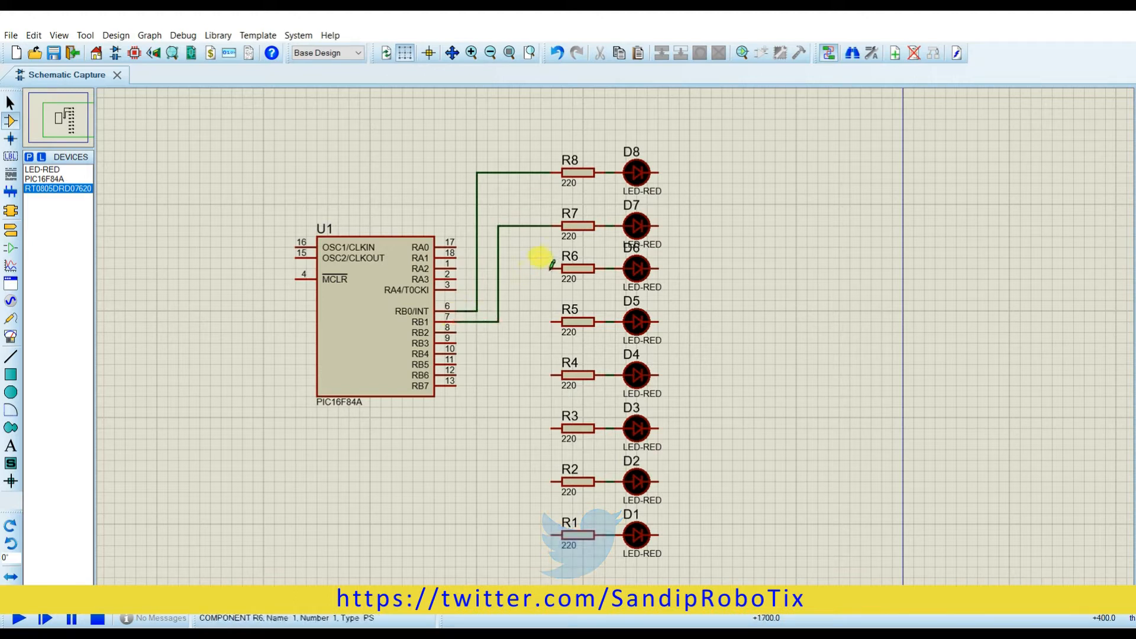
click(550, 267)
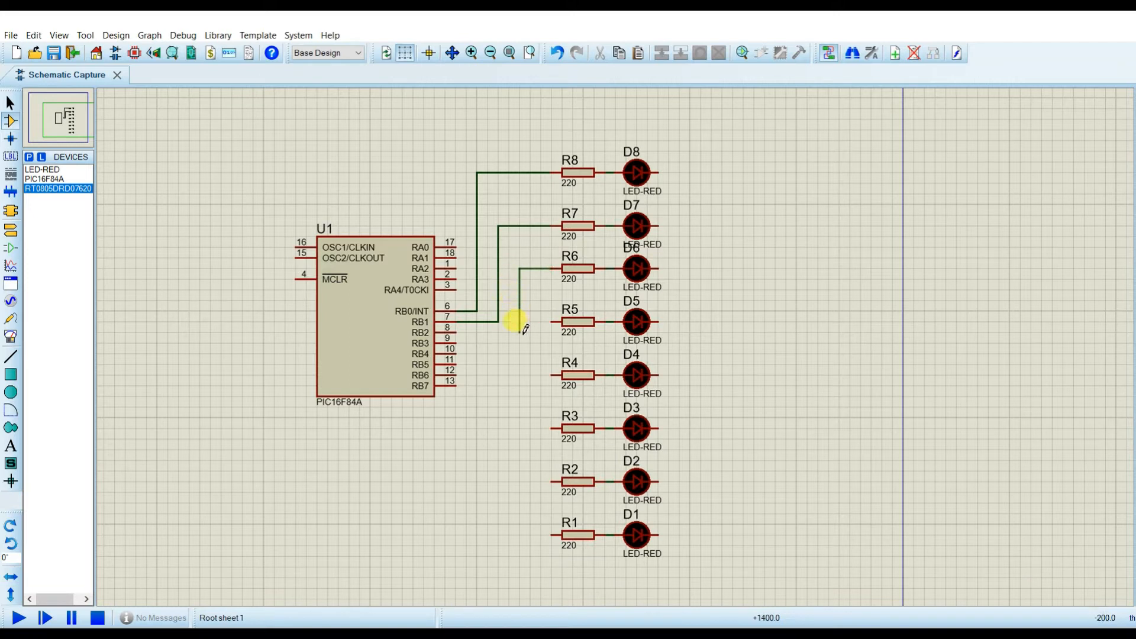
click(460, 332)
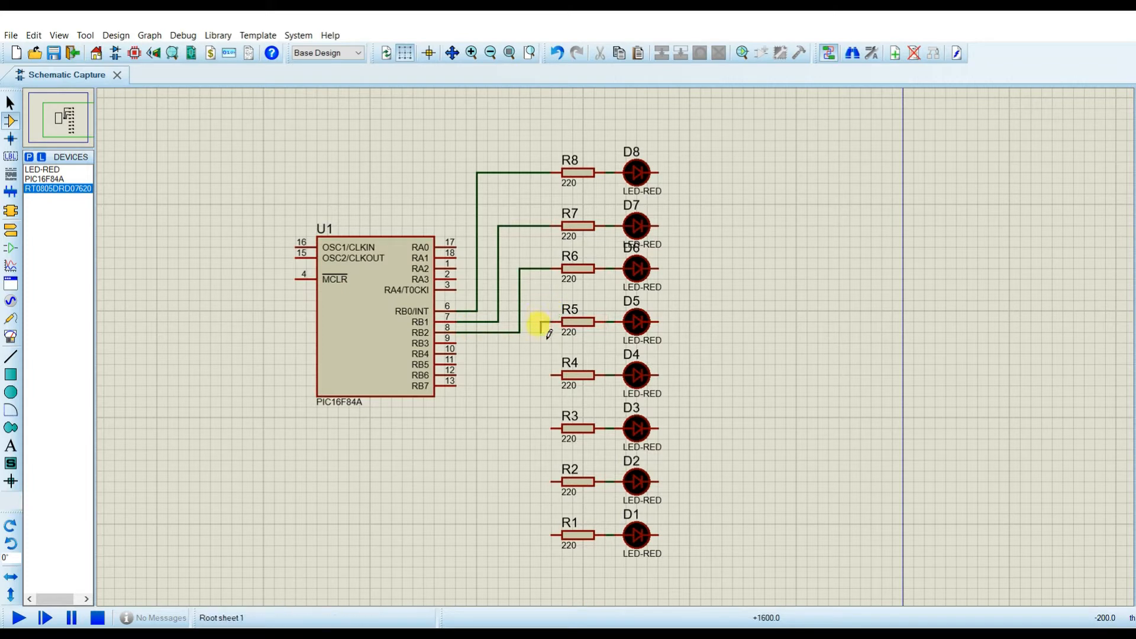
click(454, 343)
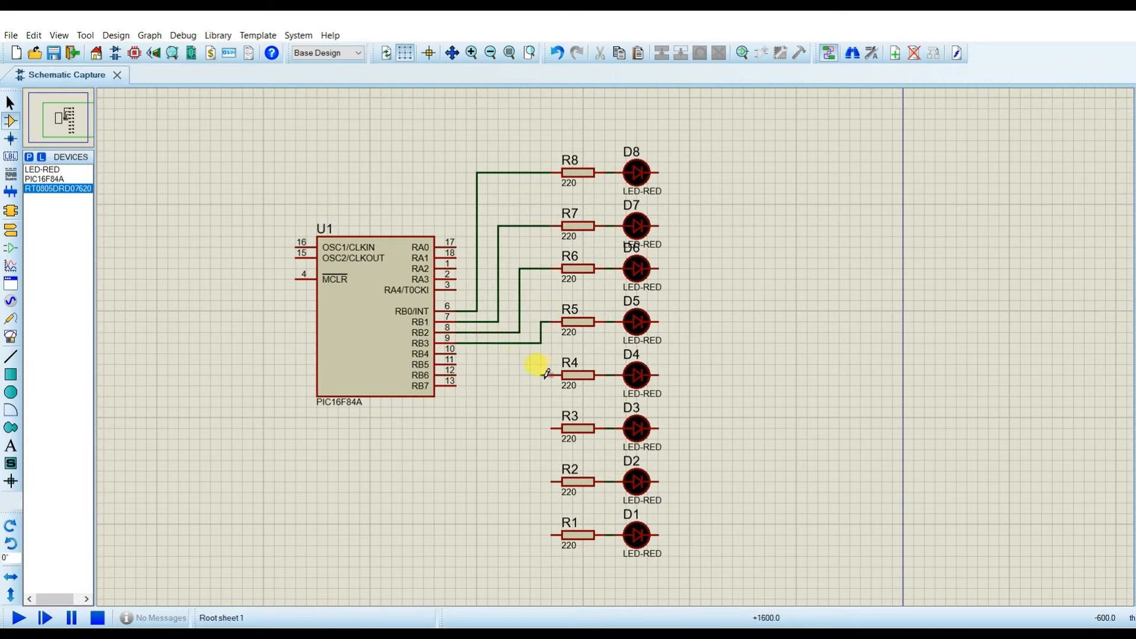
Wire the microcontroller pins RB4, RB5, RB6 and RB7 to resistors R4, R3, R2 and R1 respectively.
click(454, 353)
click(454, 365)
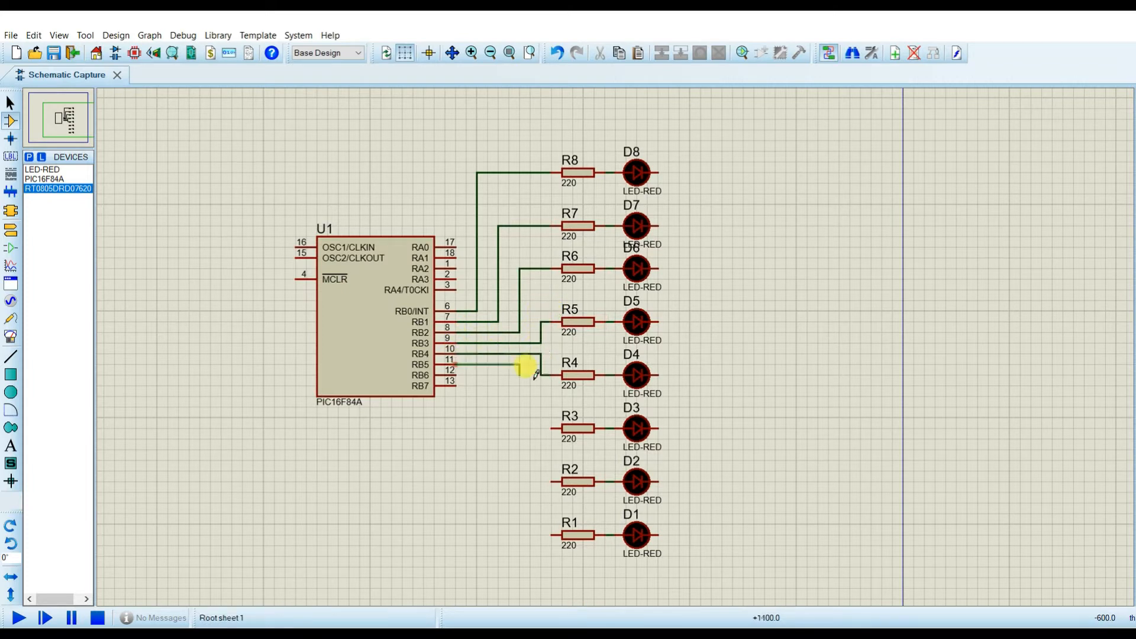
click(552, 427)
click(455, 375)
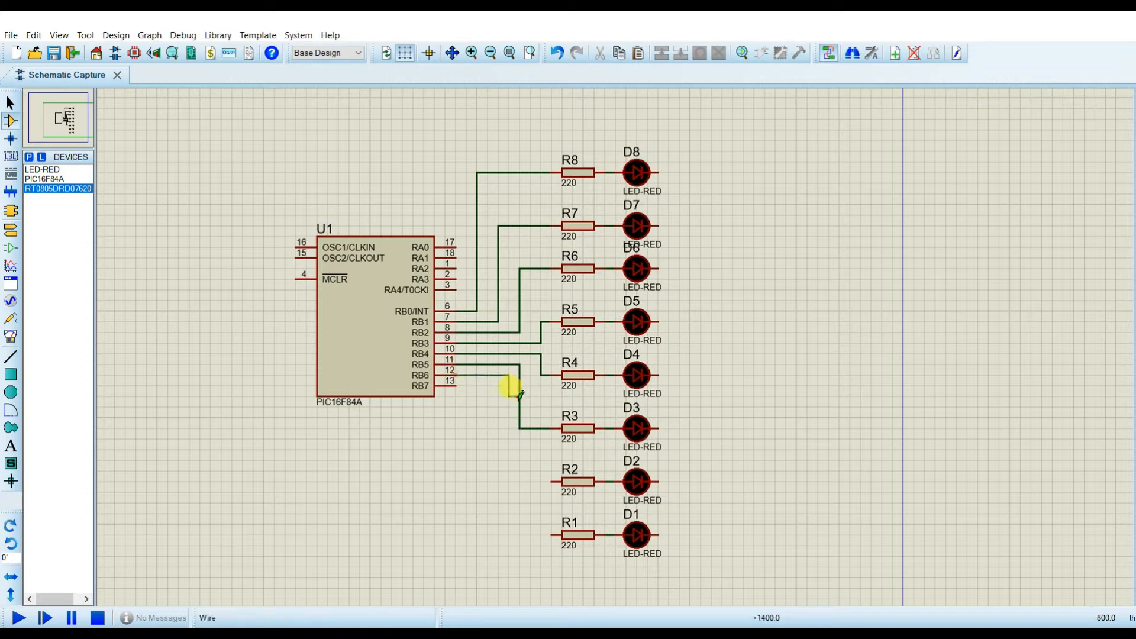
click(553, 481)
click(455, 386)
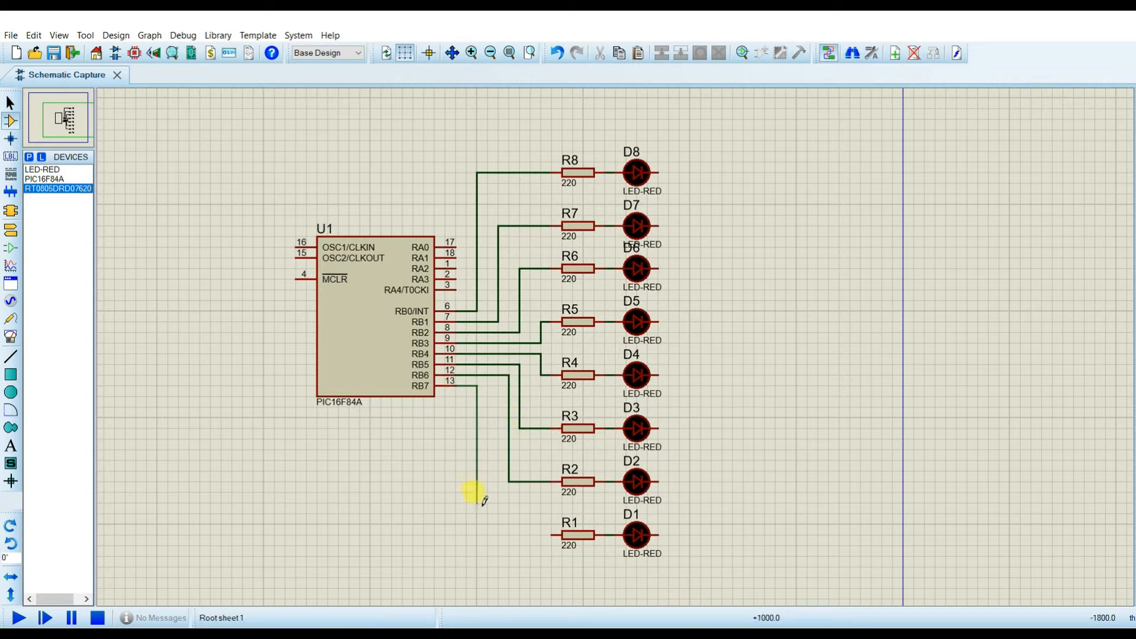
click(553, 534)
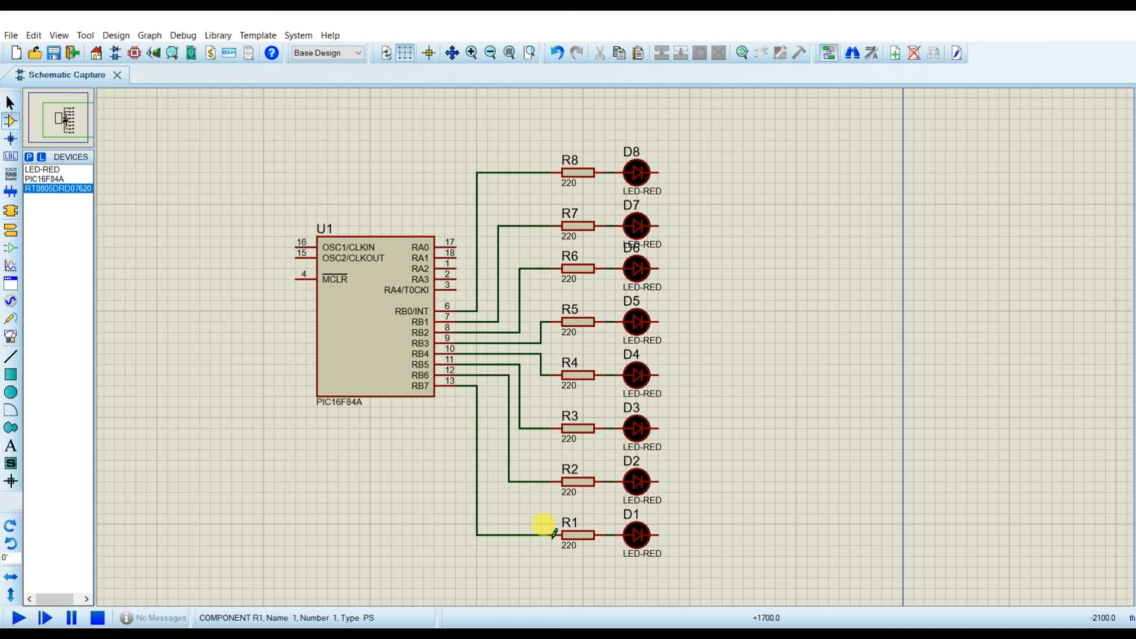
Place a ground terminal to the right of the LED column, level with about D4.
click(11, 230)
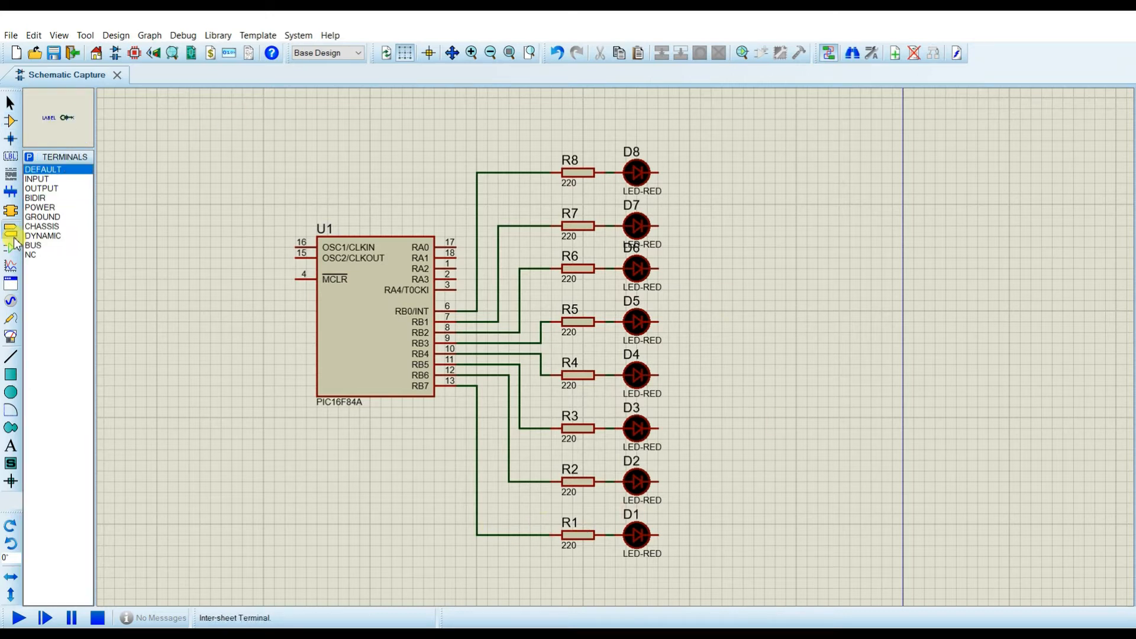
click(40, 217)
click(807, 373)
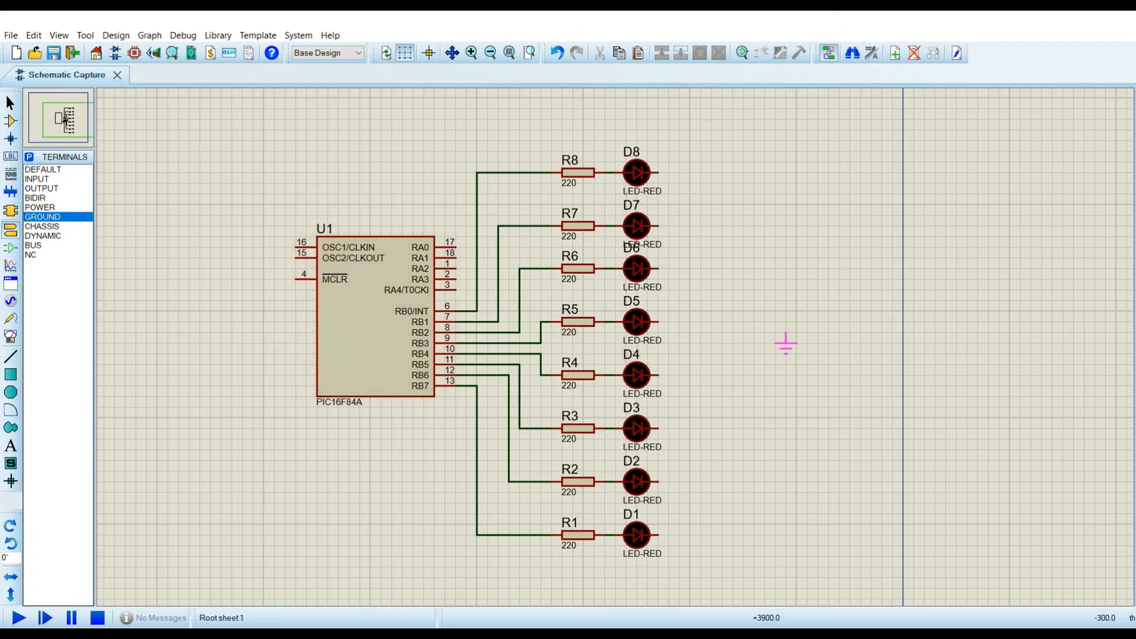
click(785, 365)
Join the cathodes of LEDs D8 to D1 on one common vertical wire and connect it to the ground terminal.
click(664, 172)
click(663, 226)
click(668, 227)
click(661, 268)
click(671, 268)
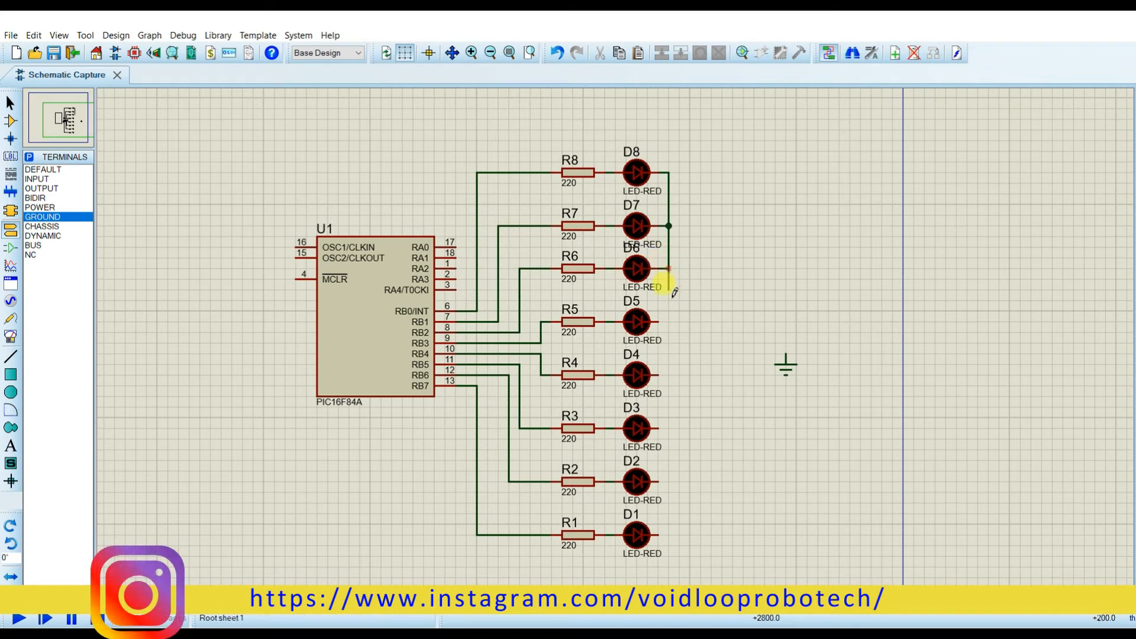
click(660, 321)
click(669, 322)
click(659, 375)
click(669, 375)
click(660, 428)
click(669, 428)
click(660, 481)
click(669, 481)
click(659, 535)
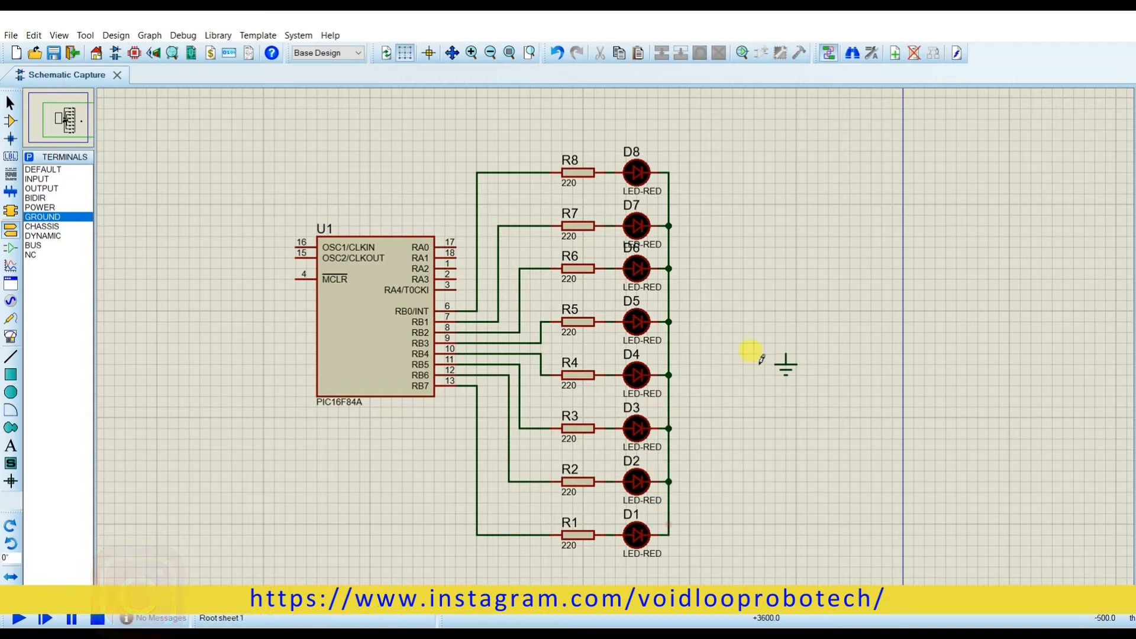
click(786, 355)
click(669, 343)
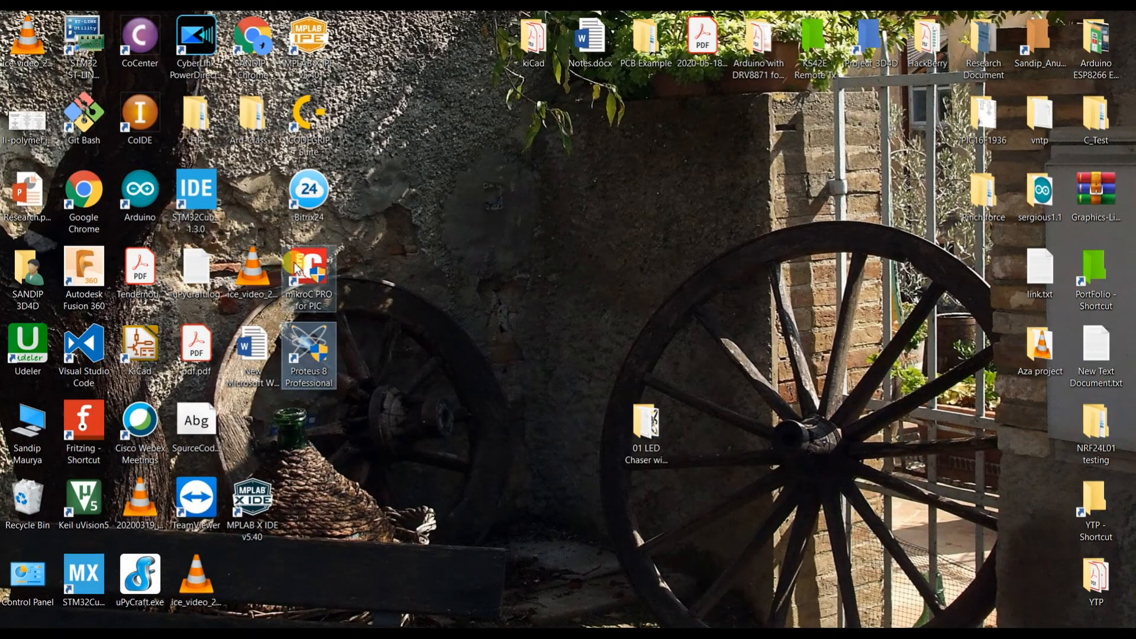
Open mikroC PRO for PIC and start a new standard project named LED_chaser.
double_click(295, 269)
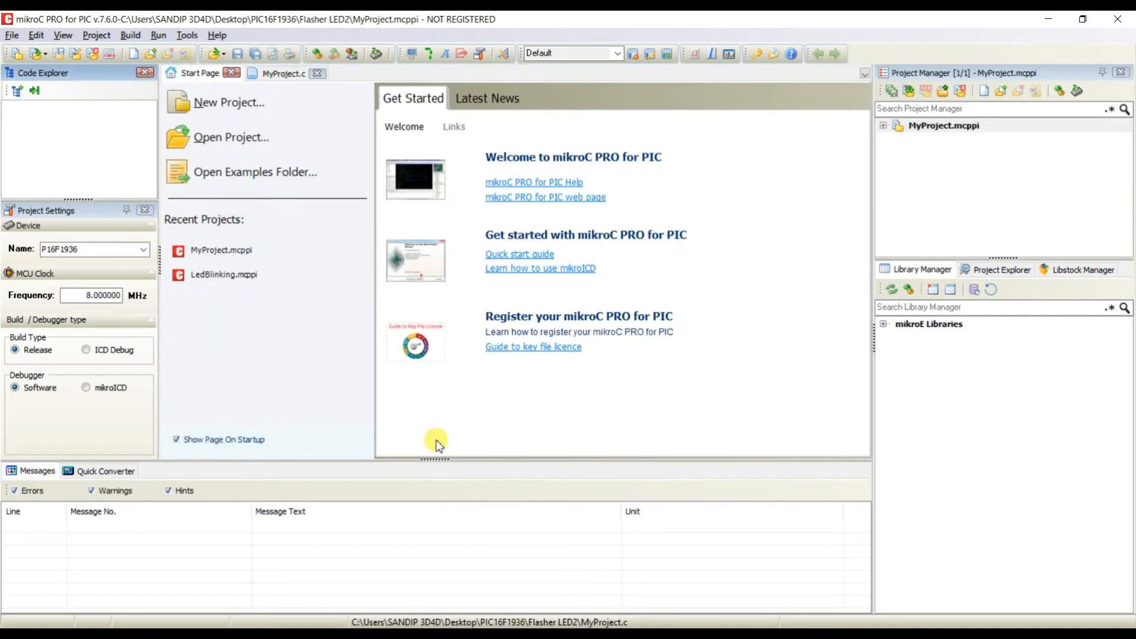
click(247, 100)
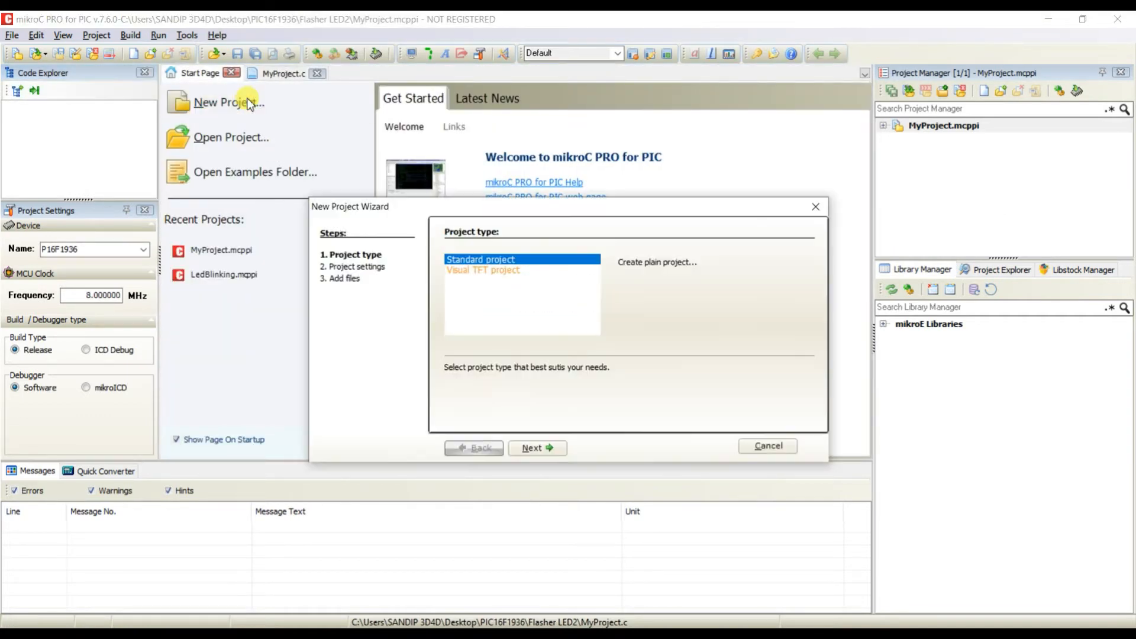
click(543, 453)
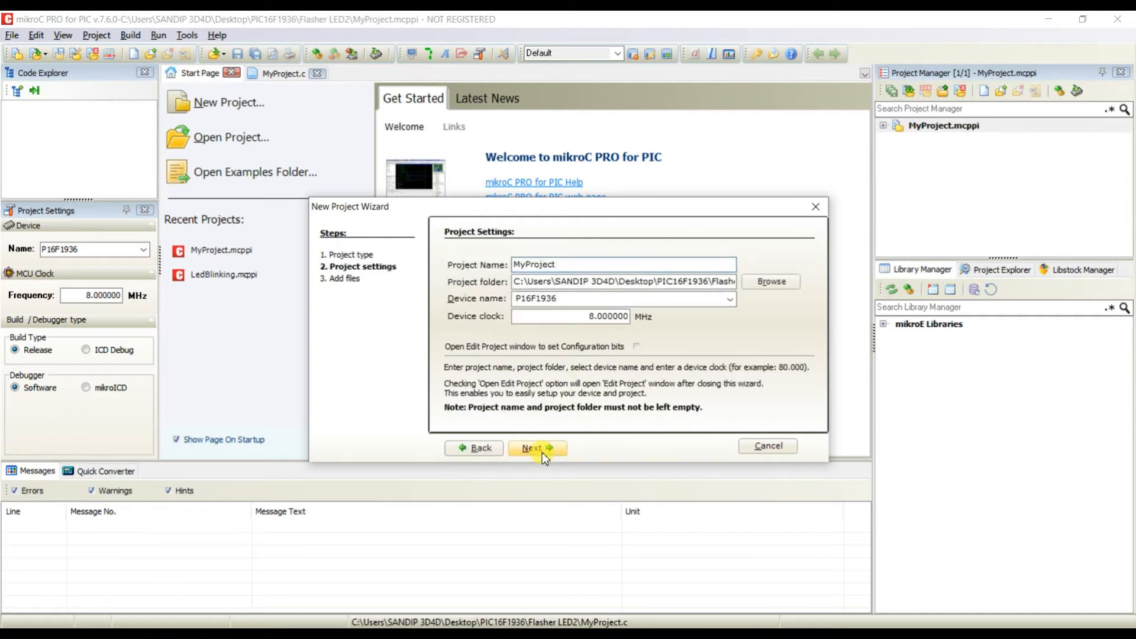
double_click(556, 262)
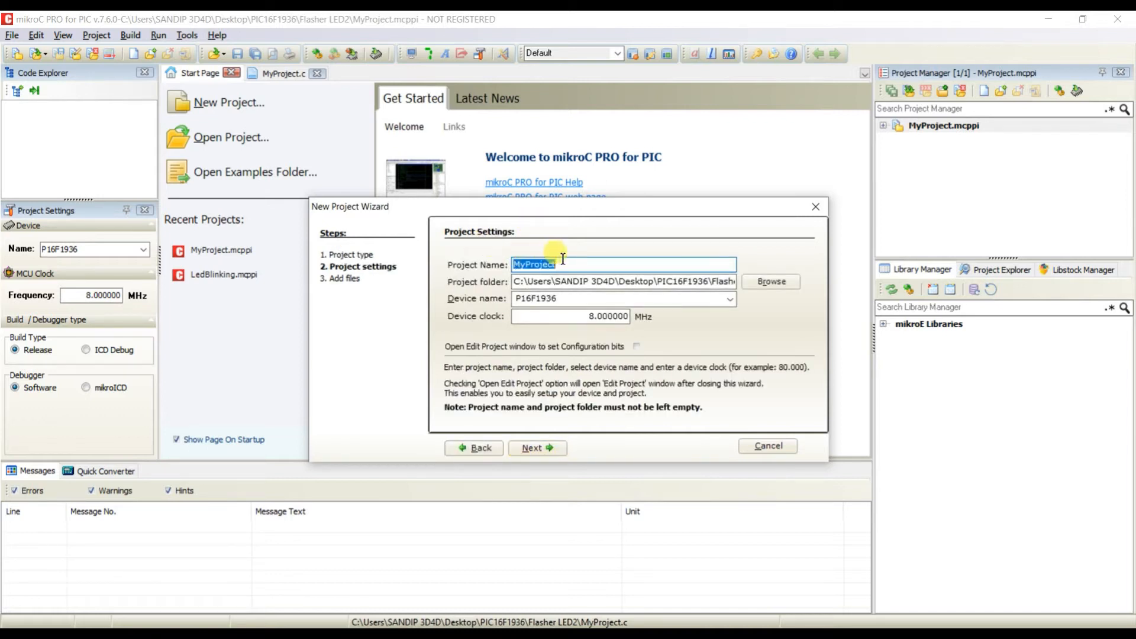
text(LED_chaser)
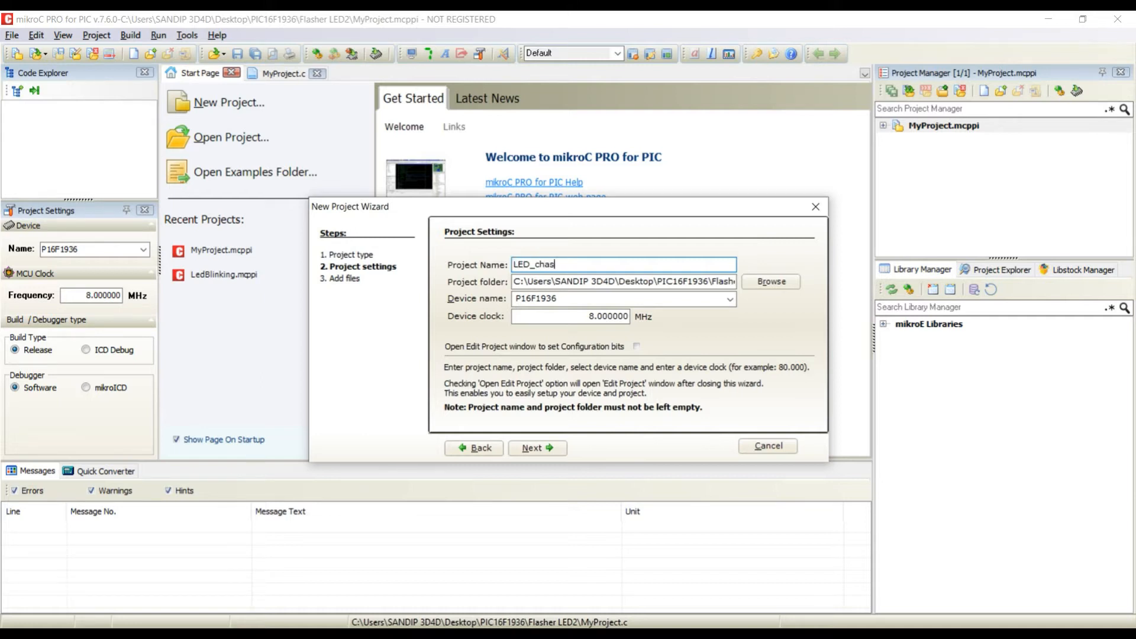
Set the project folder to "01 LED Chaser with PIC micro Controller" on the Desktop.
click(772, 284)
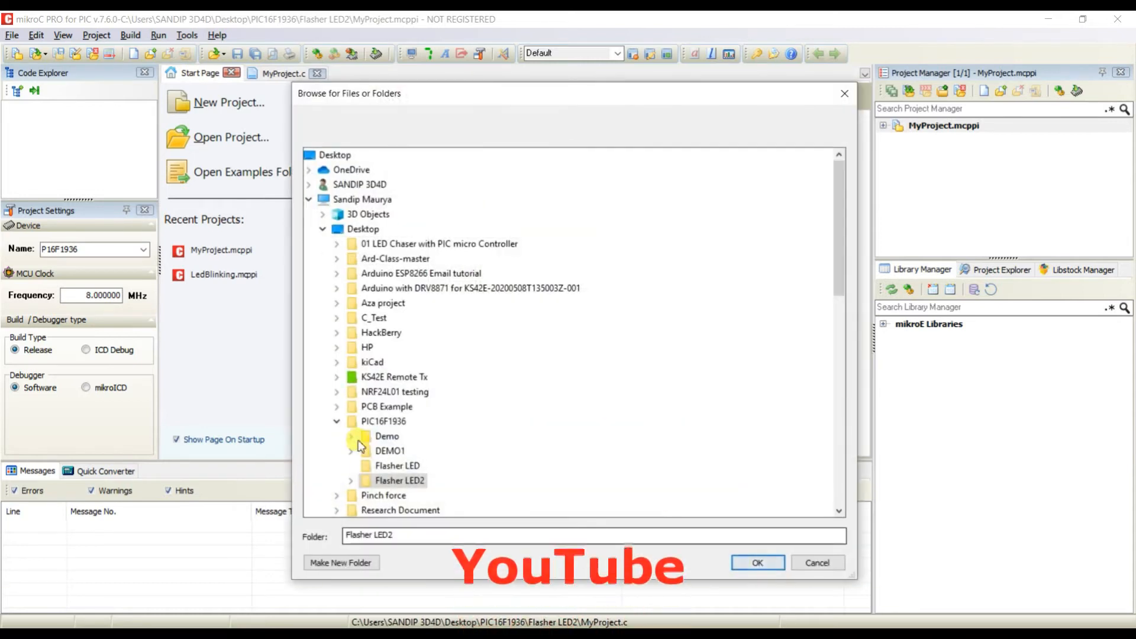
scroll(408, 416, down, 3)
scroll(408, 417, up, 5)
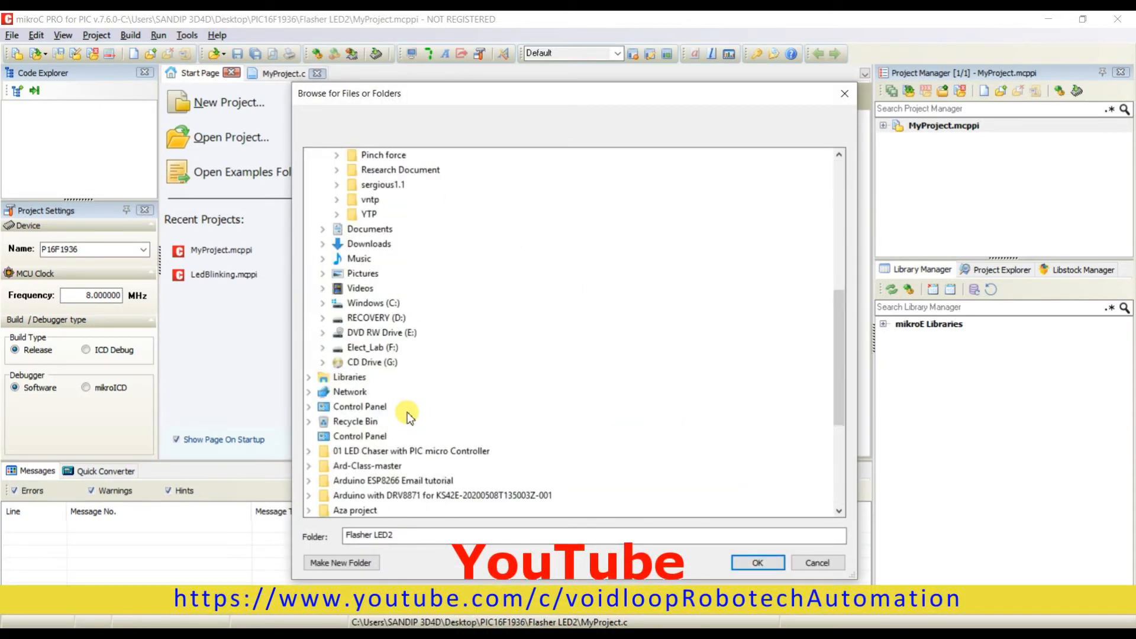
scroll(408, 417, up, 8)
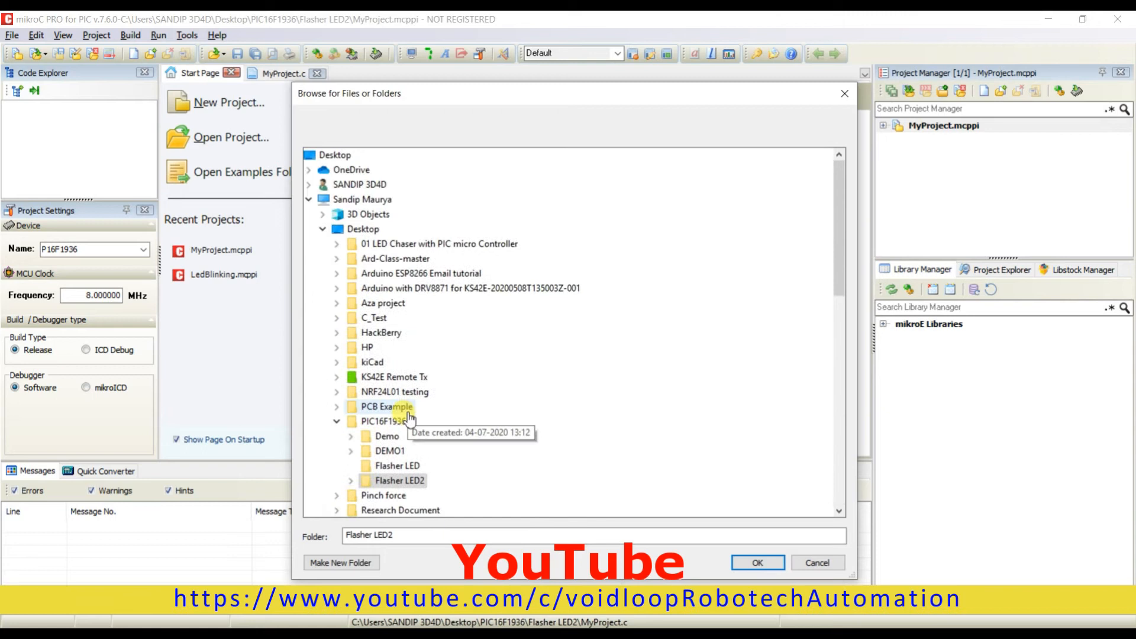
click(370, 246)
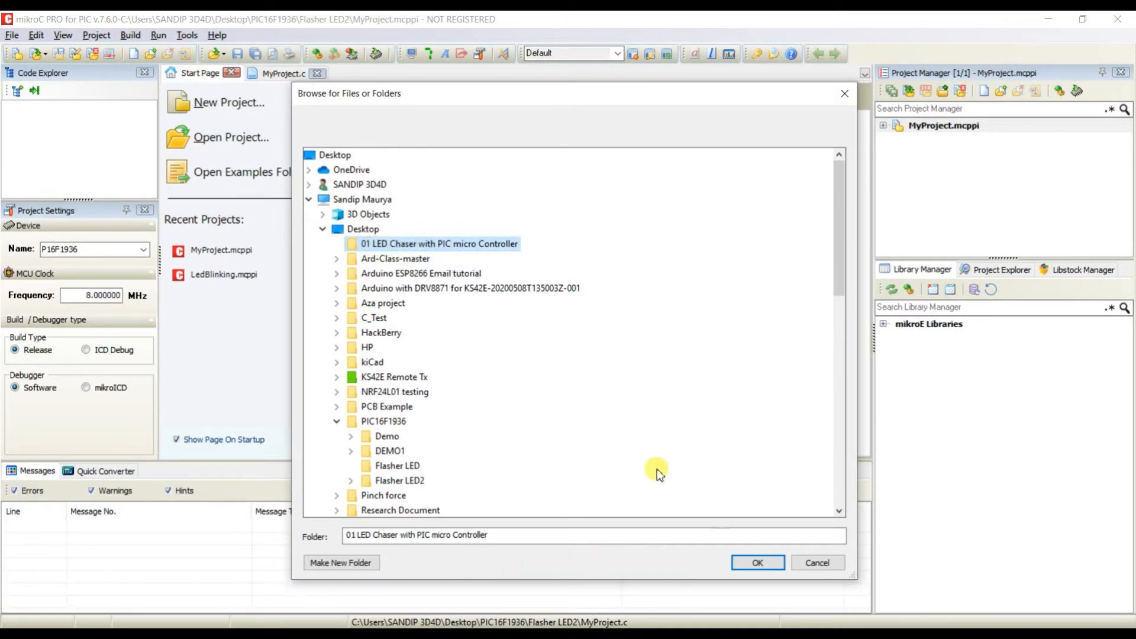
click(765, 566)
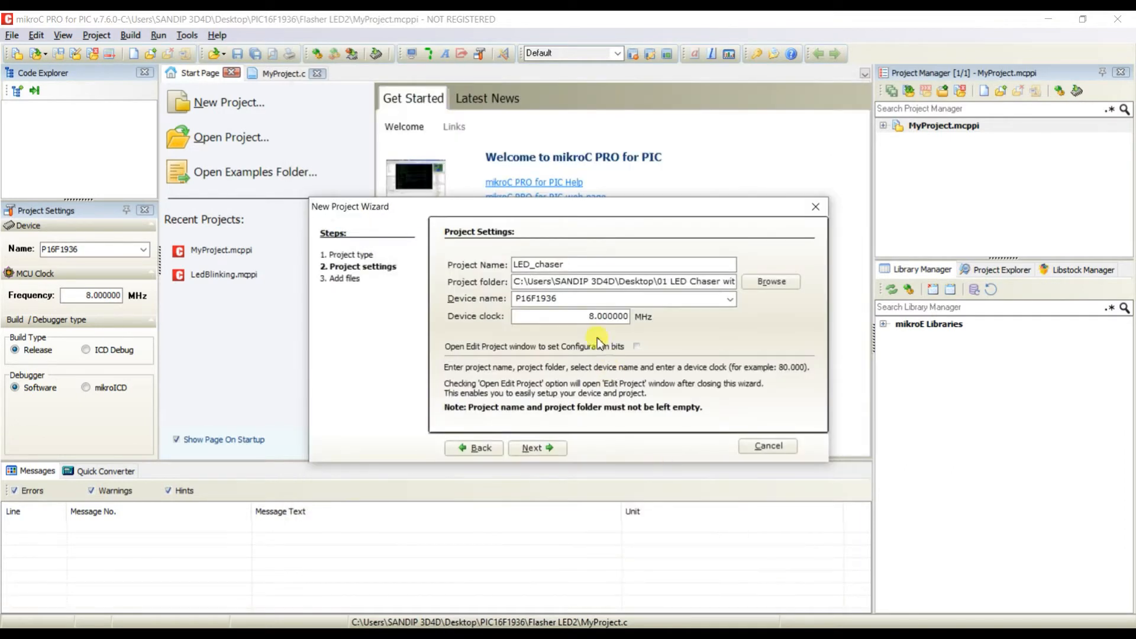
Choose P16F84A as the device for the new project.
click(728, 300)
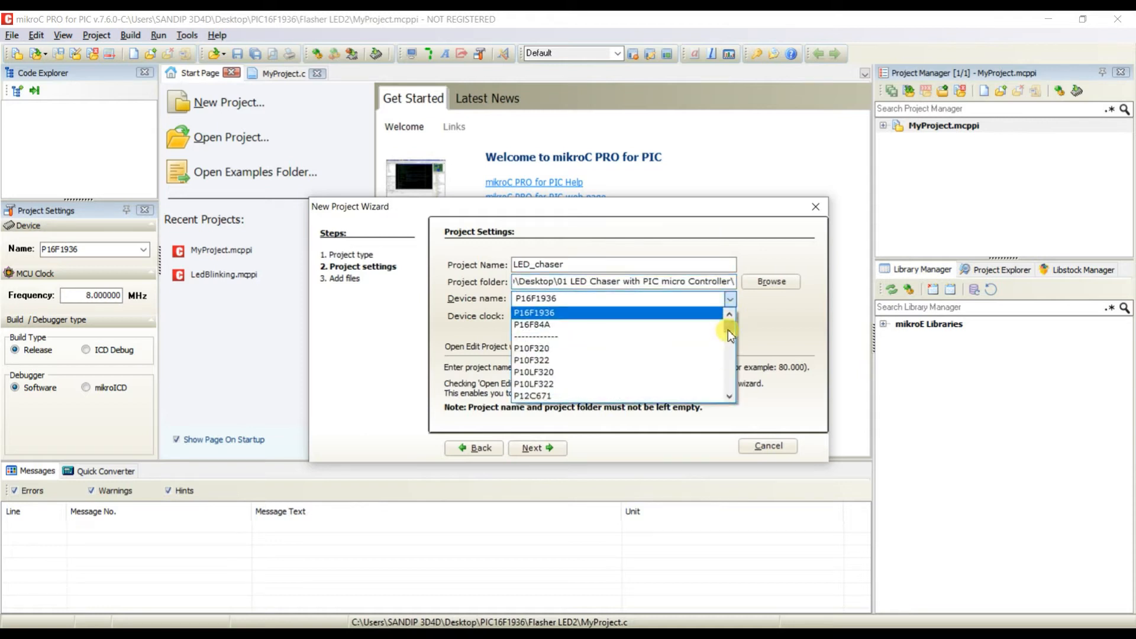
drag(728, 328, 728, 343)
click(730, 395)
click(730, 395)
click(730, 395)
click(730, 395)
click(730, 395)
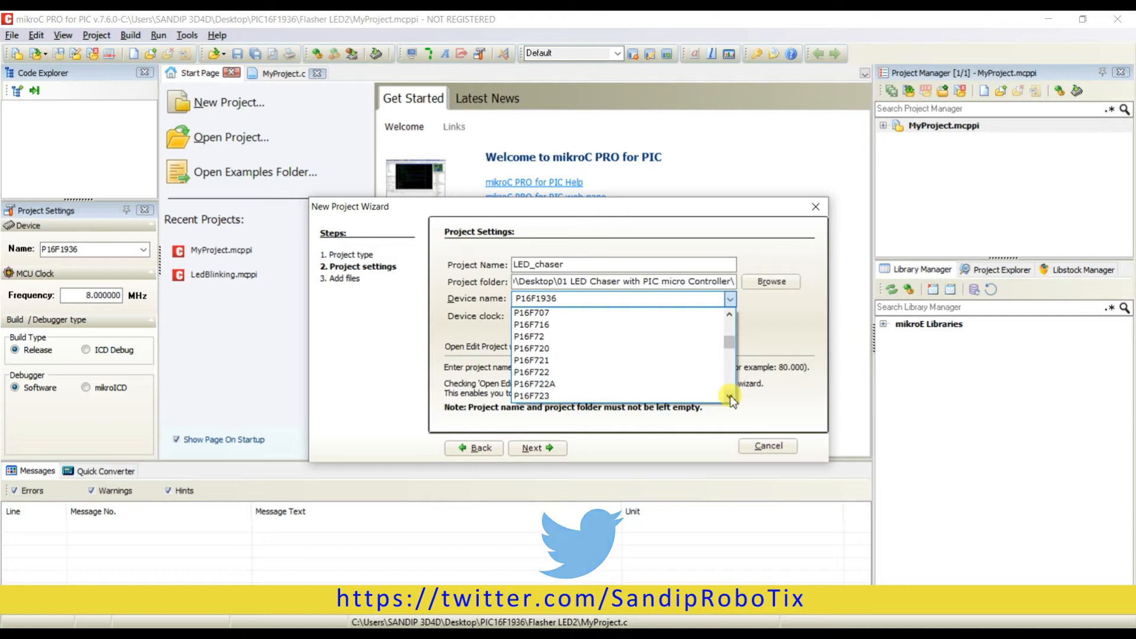
click(730, 395)
click(730, 395)
click(730, 396)
click(730, 395)
click(730, 395)
click(730, 395)
click(729, 395)
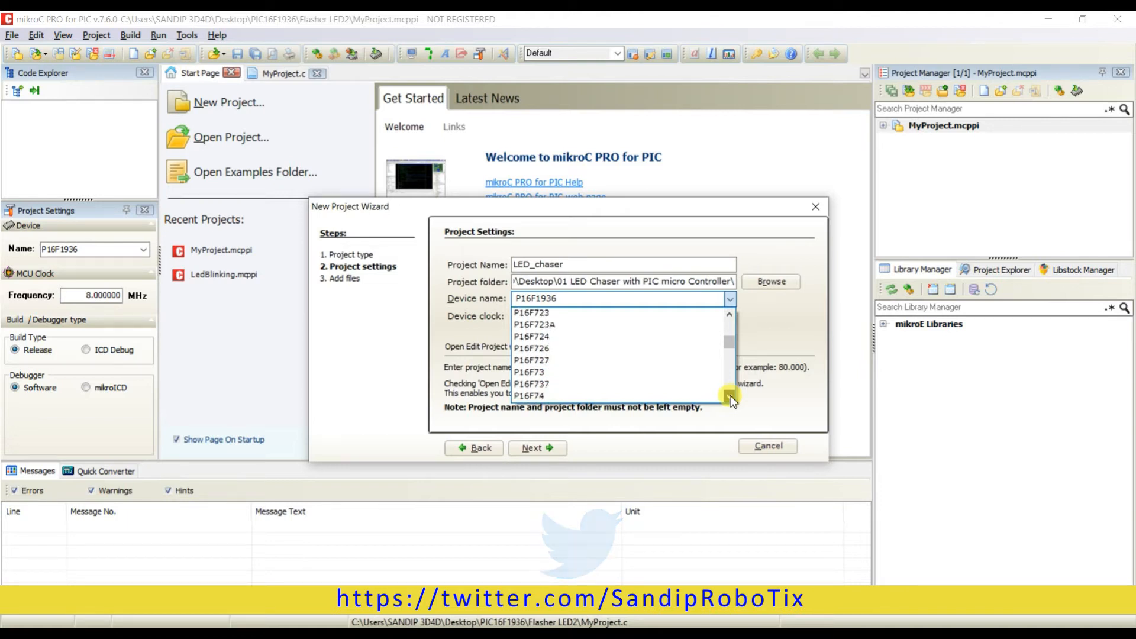
click(729, 395)
click(730, 395)
click(730, 395)
click(730, 395)
click(729, 395)
click(730, 395)
click(730, 395)
click(730, 395)
click(730, 395)
click(730, 395)
click(730, 395)
click(730, 395)
click(730, 395)
click(730, 395)
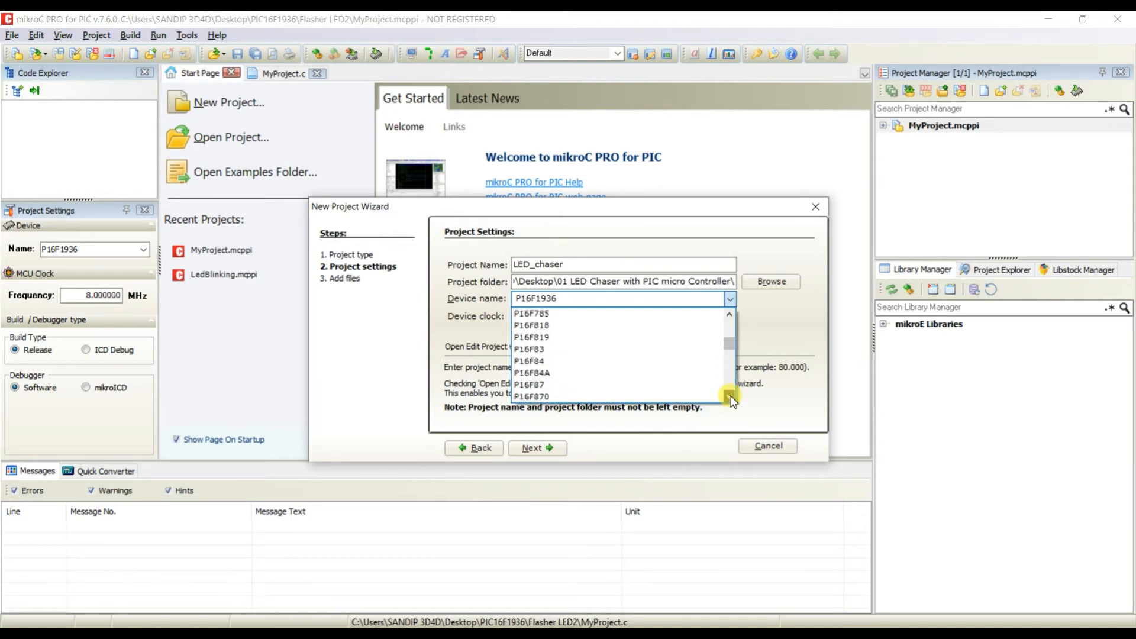
click(581, 376)
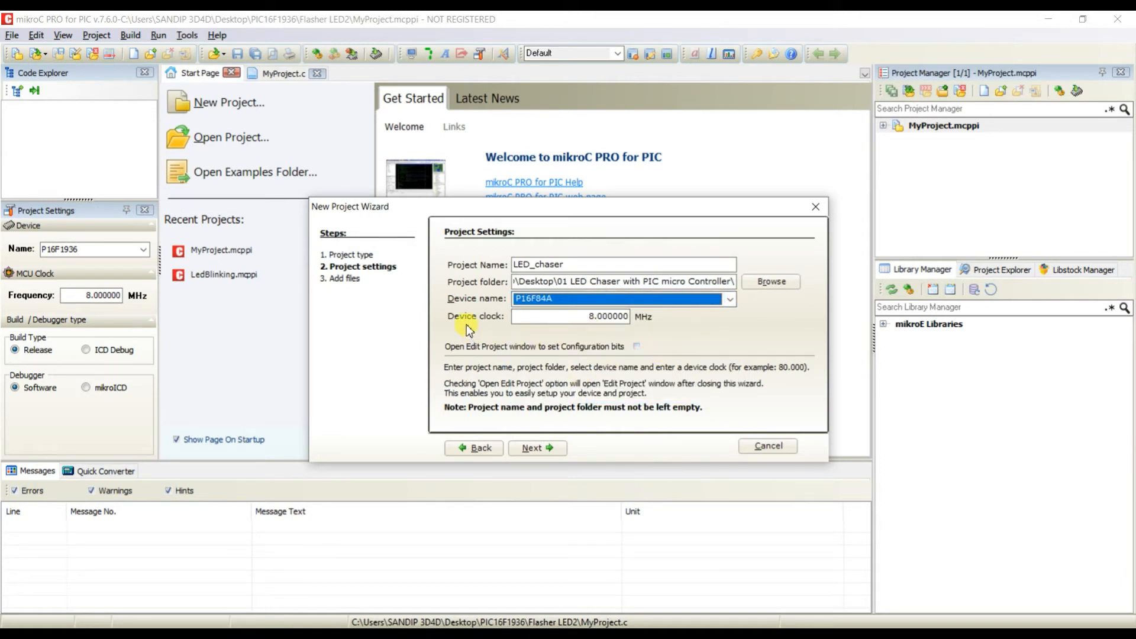
Finish the project wizard with the 8 MHz device clock and no added files, and place the cursor inside the empty main function.
drag(589, 317, 645, 320)
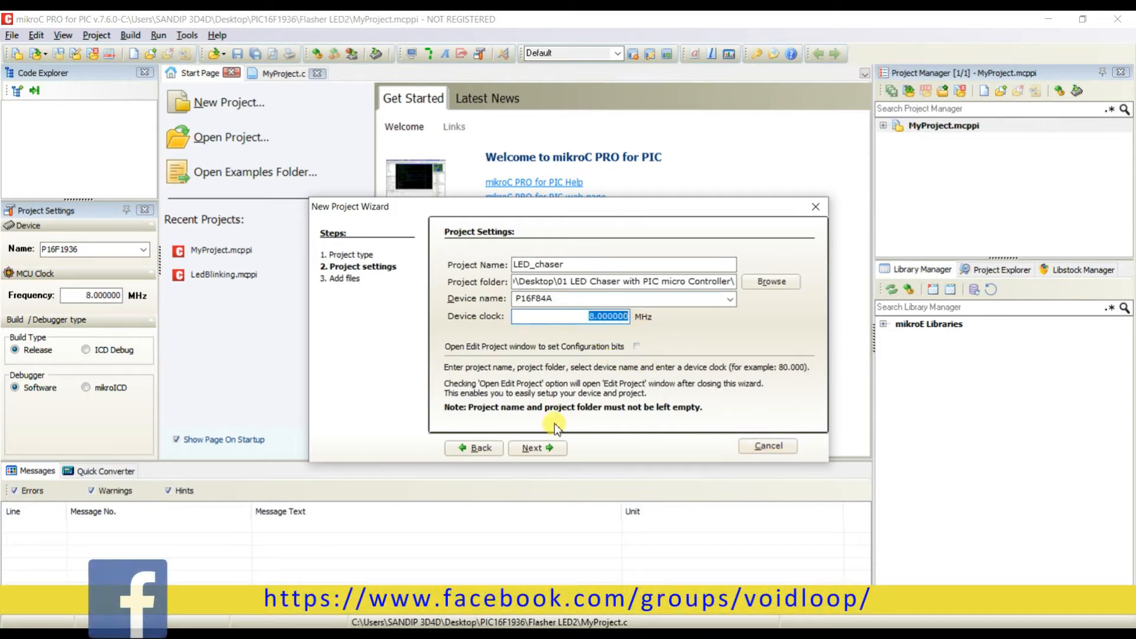
click(547, 449)
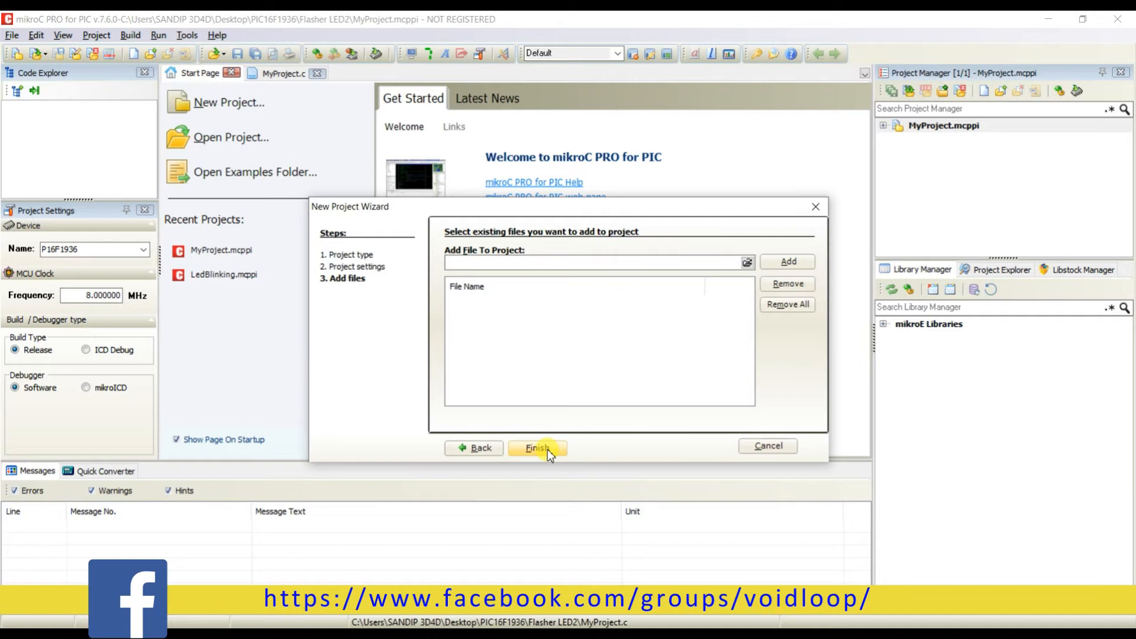
click(547, 449)
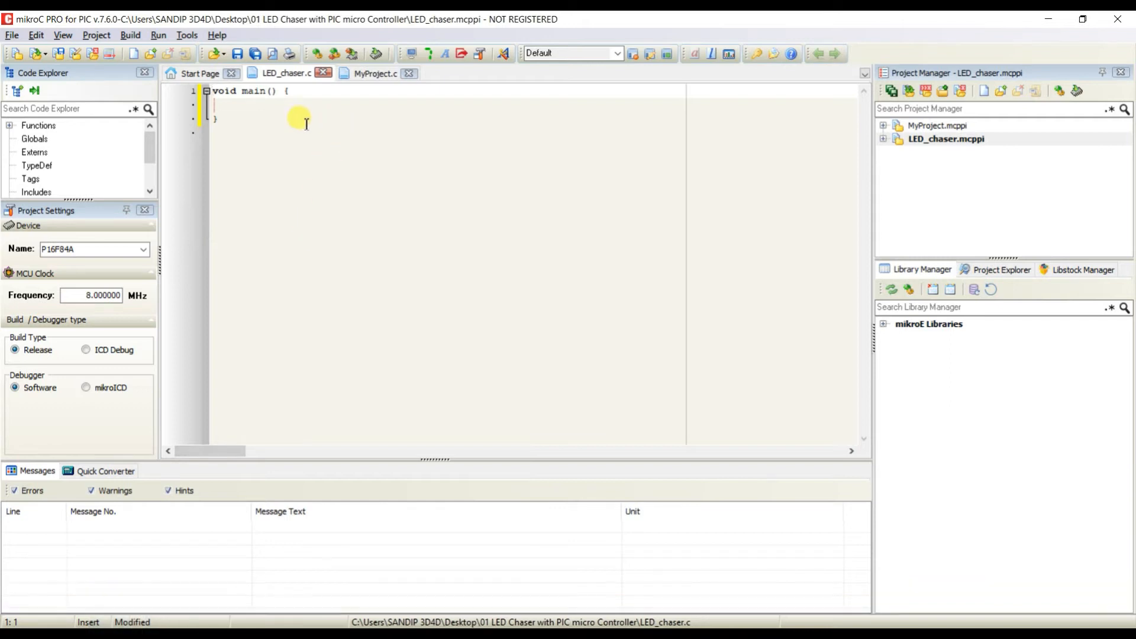
click(294, 102)
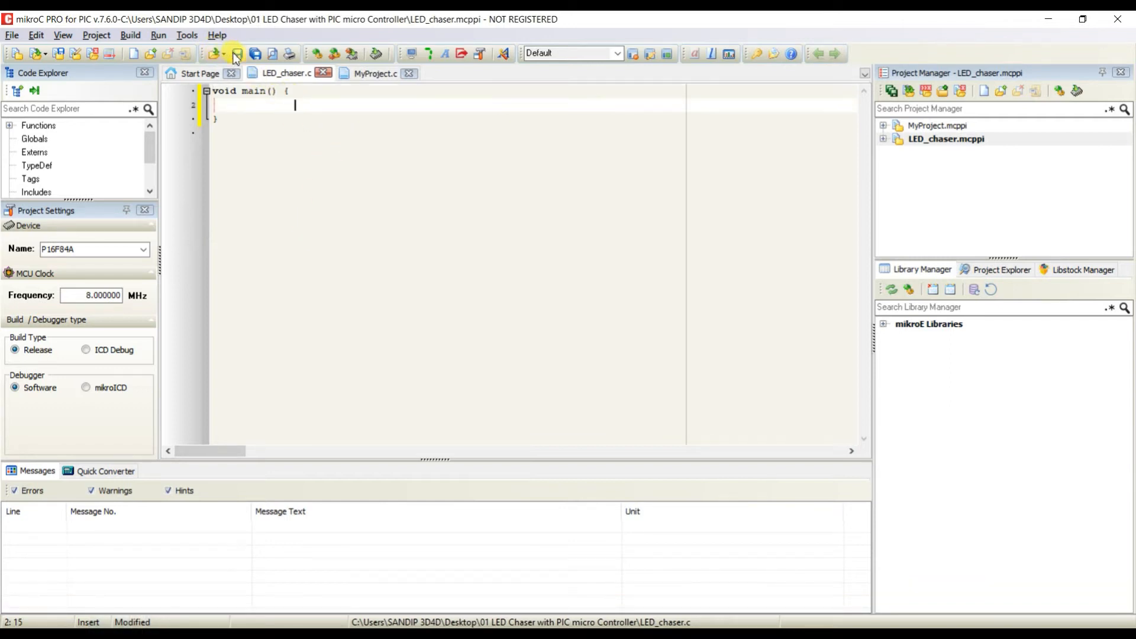
Save the source file as LED_chaser.c in the project folder.
click(12, 37)
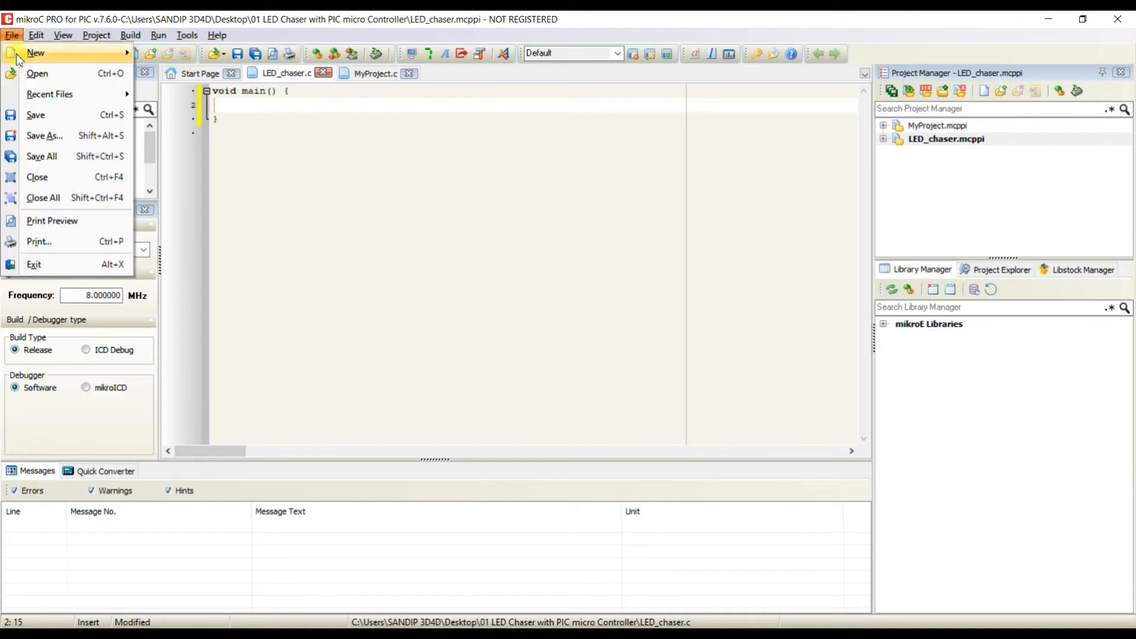
click(37, 116)
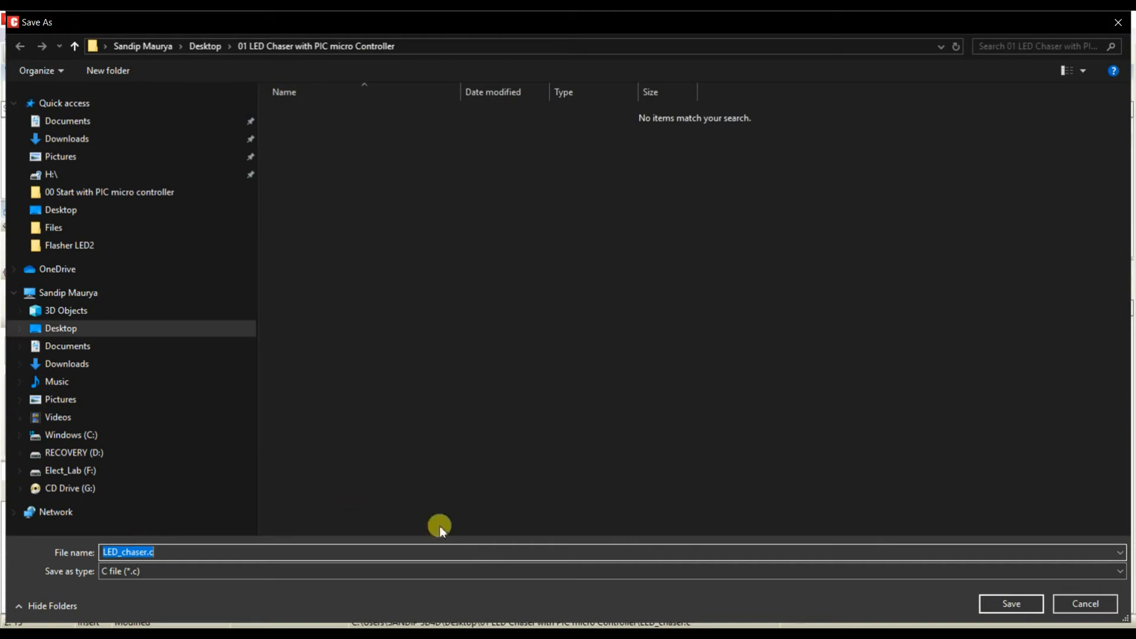
click(1023, 608)
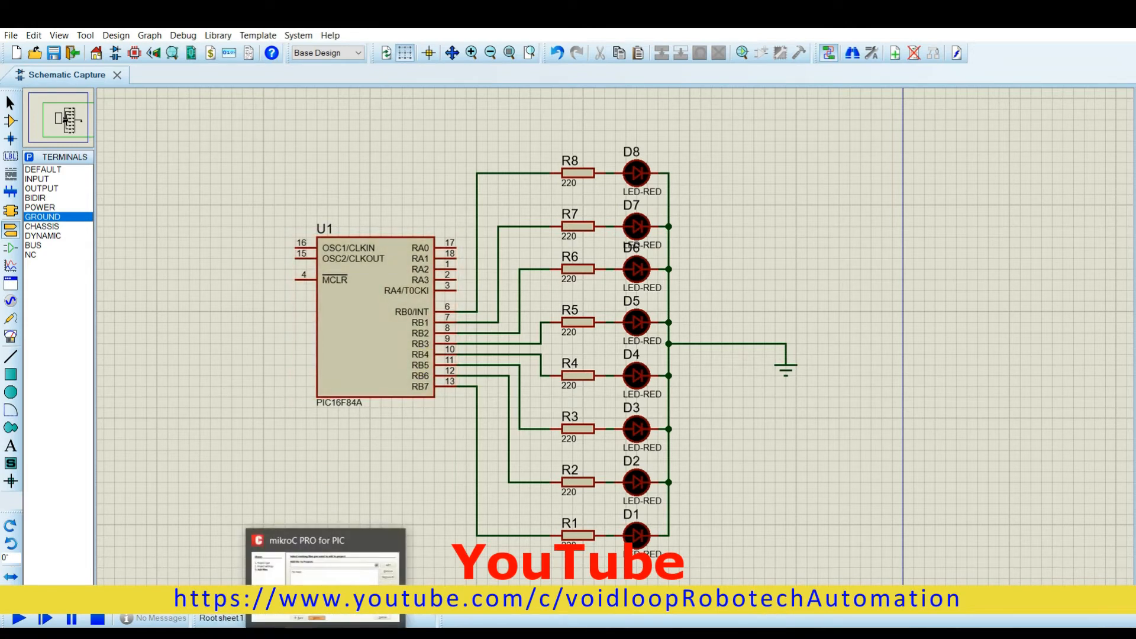
In mikroC PRO for PIC, add "TRISB = 0x00;" inside main with the comment "// ALL bit initialised as OUTPUT;".
click(327, 633)
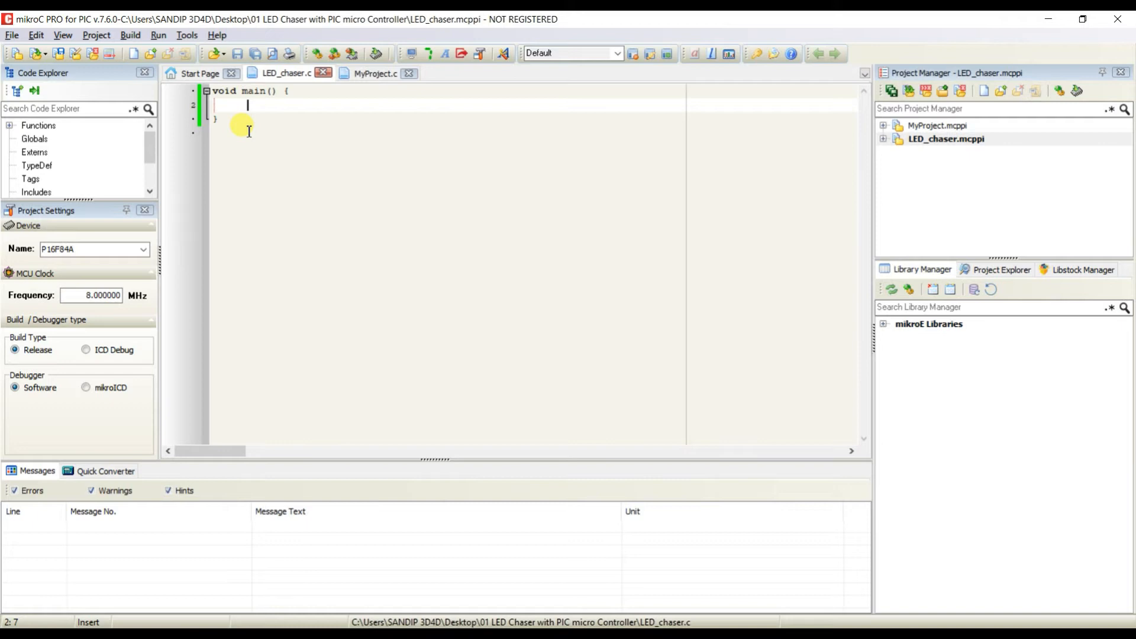
text(TRIS)
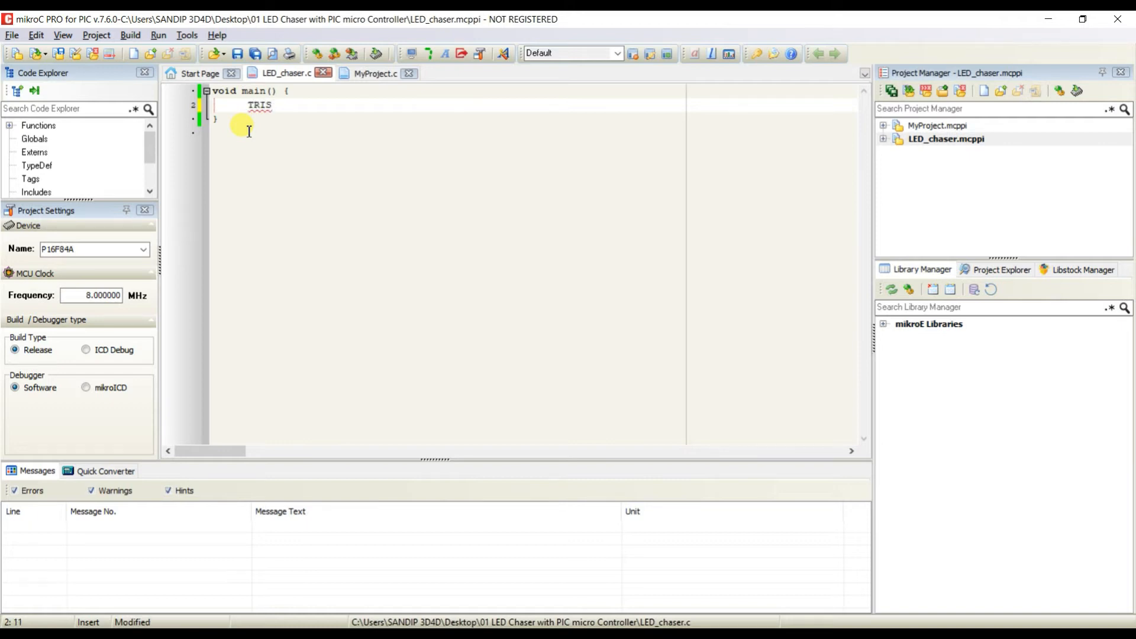
text(E)
key(BackSpace)
text(B = 0x00; )
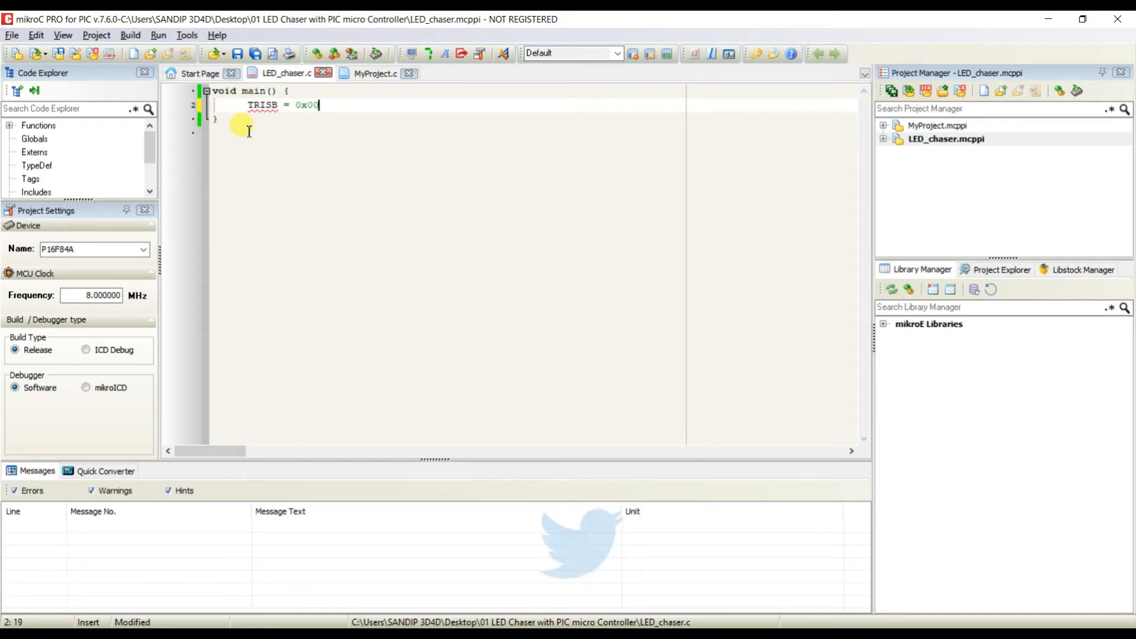
text( /)
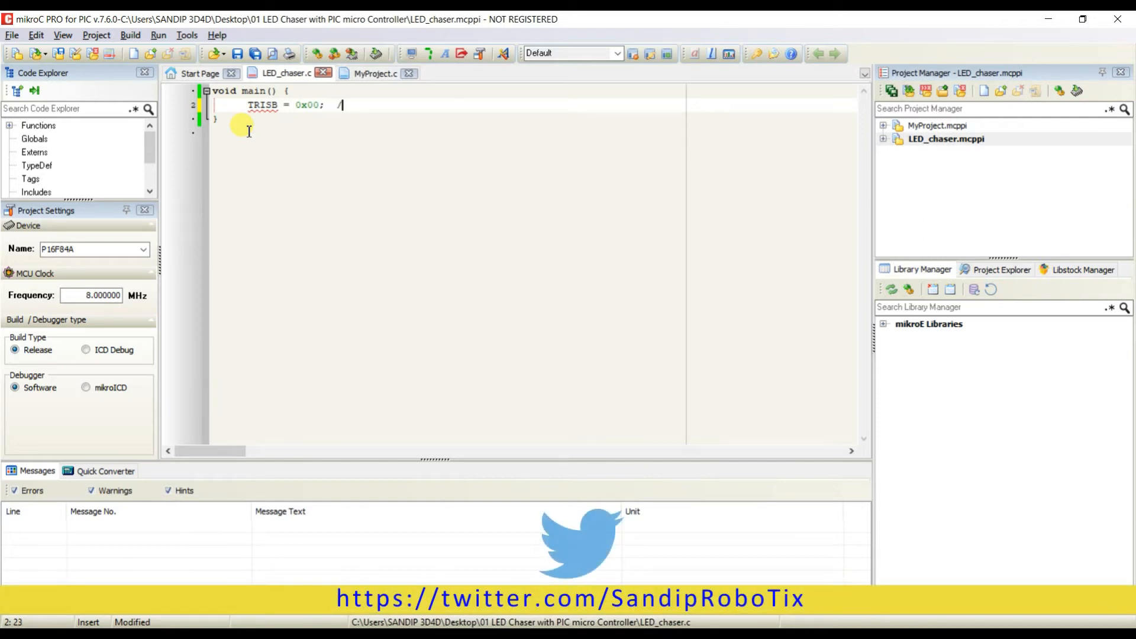
text(/ ALL bit initia)
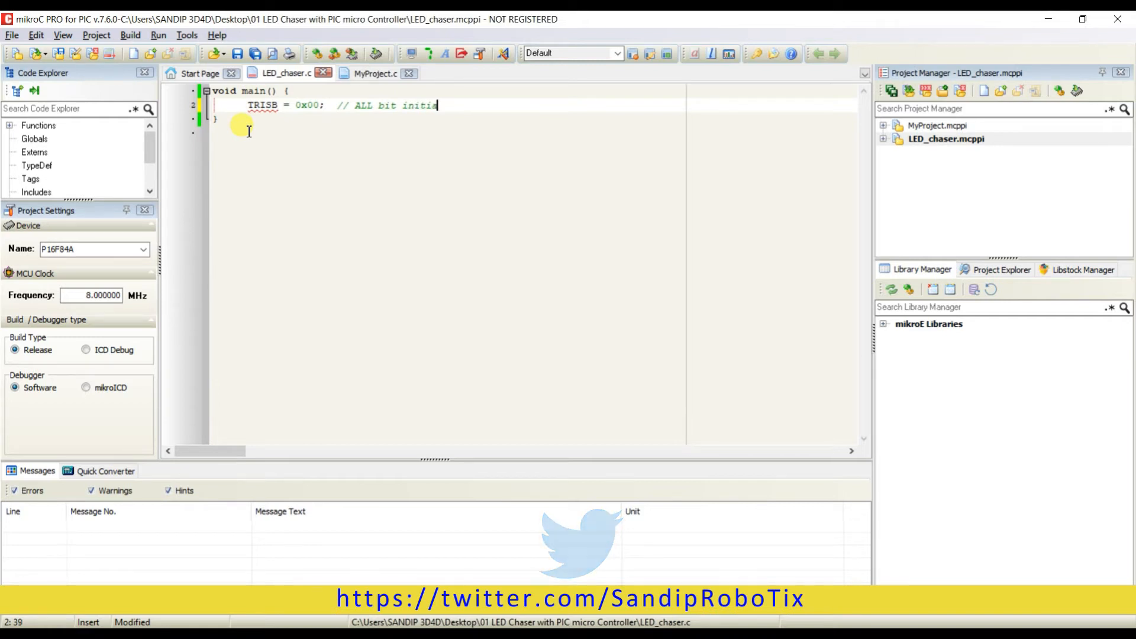
text(lise)
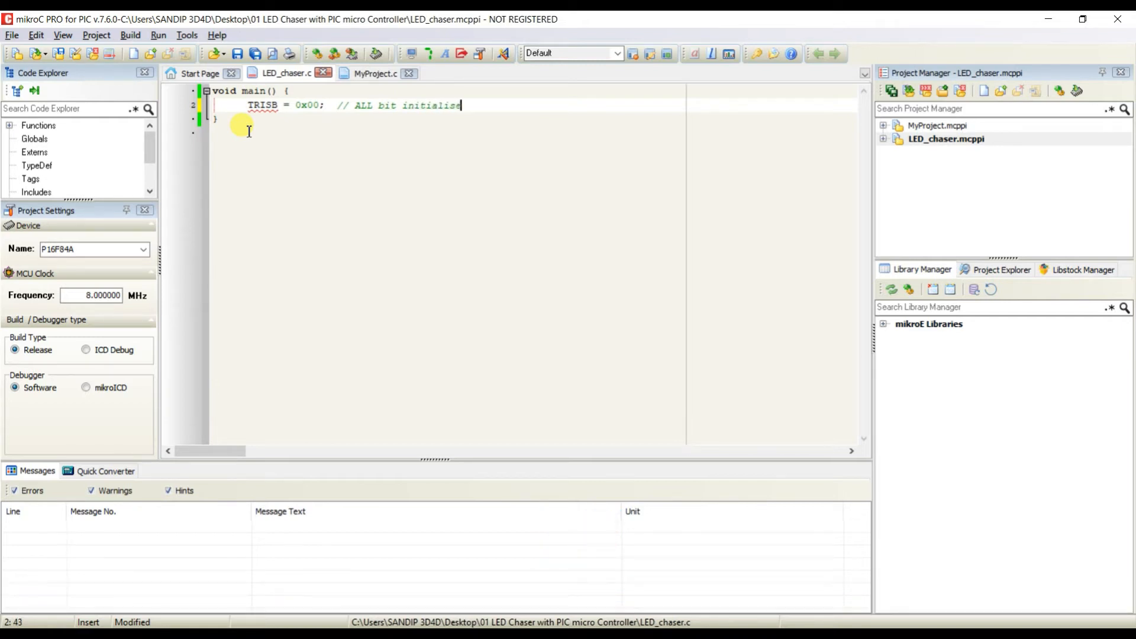
text(d as OUTPUT;)
key(Return)
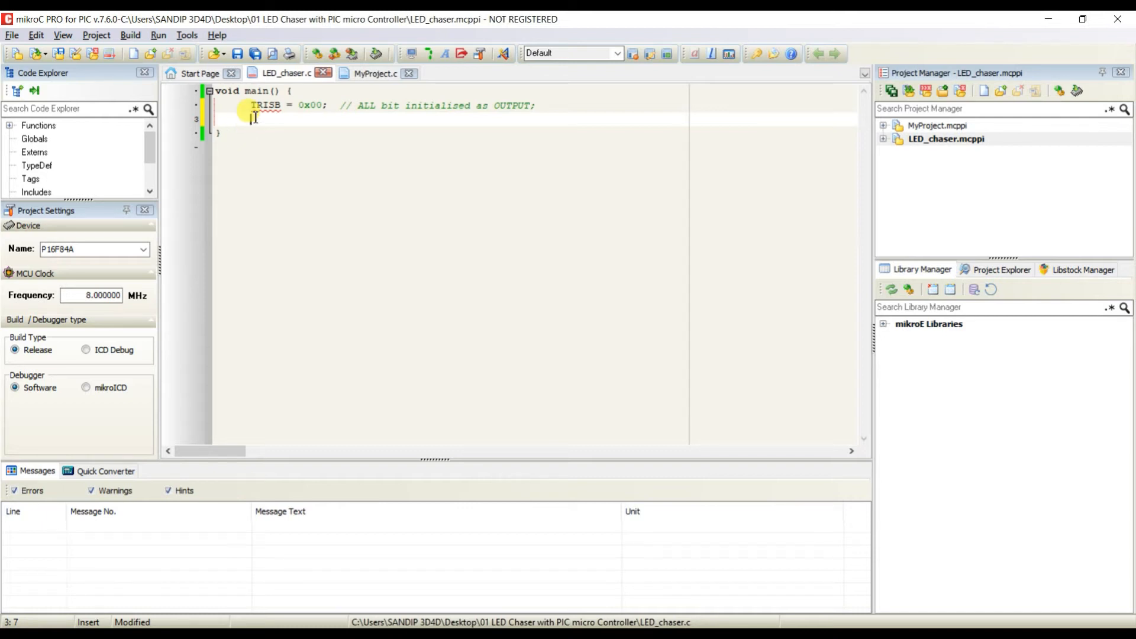
Below the TRISB line, add "PORTB = 0x00;" with the comment "// By default all pins are output", followed by a blank line.
text(PORTB =)
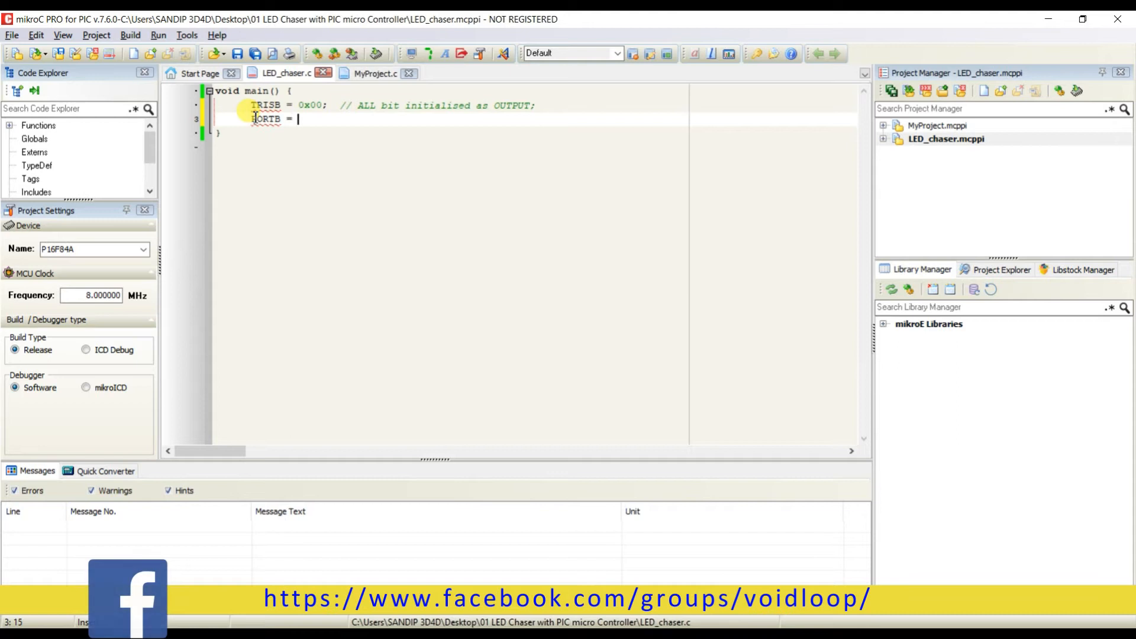
text( 0x00;   )
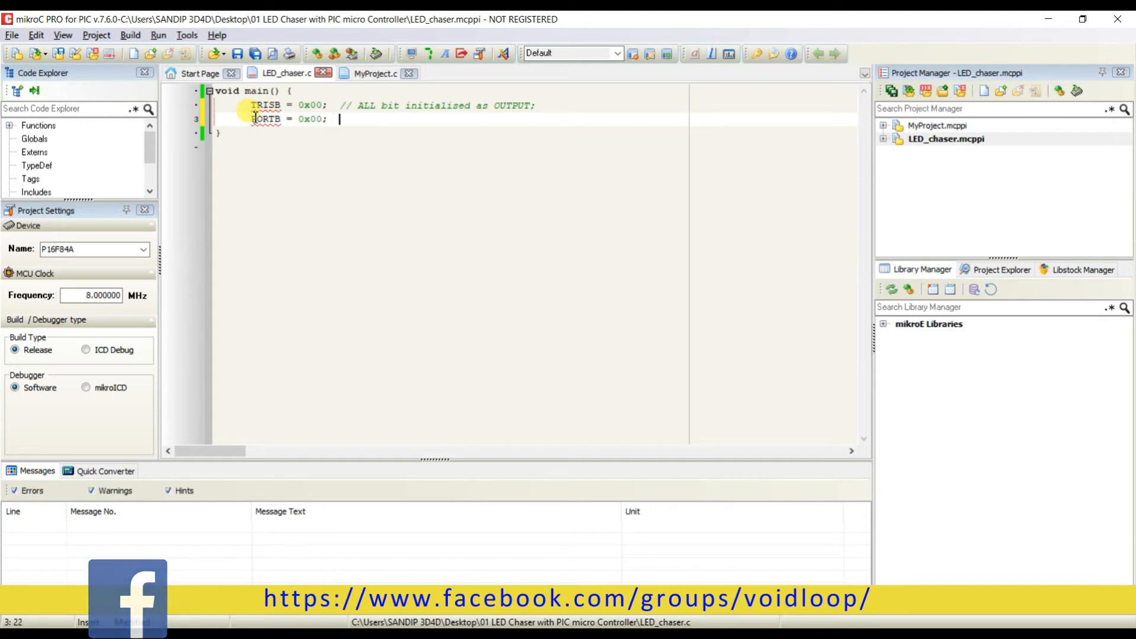
text(// B)
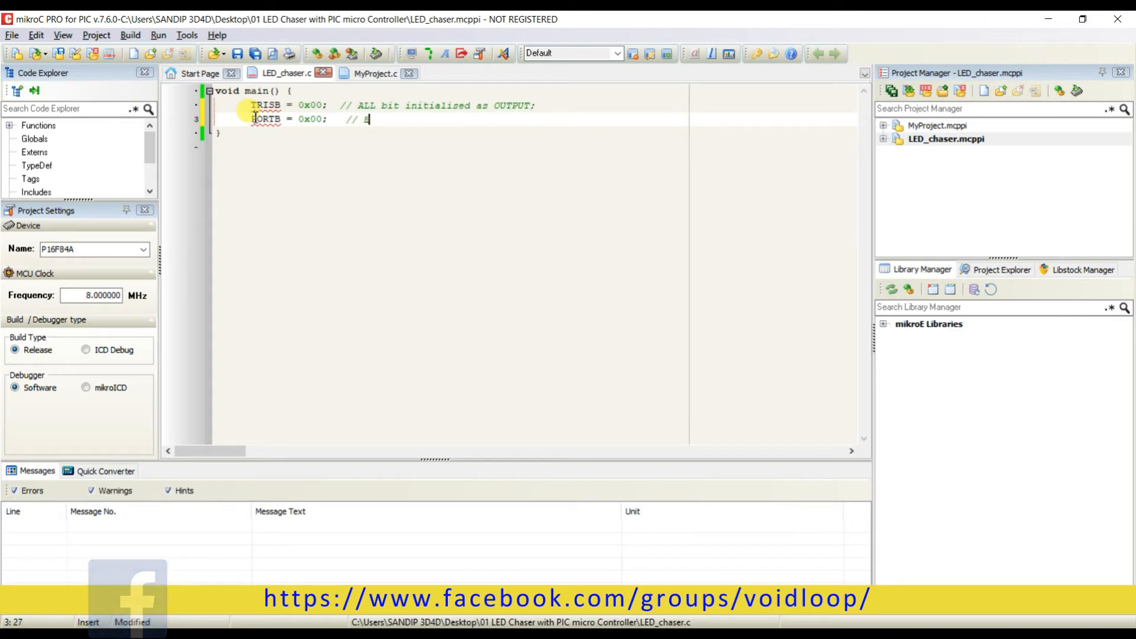
text(y defau)
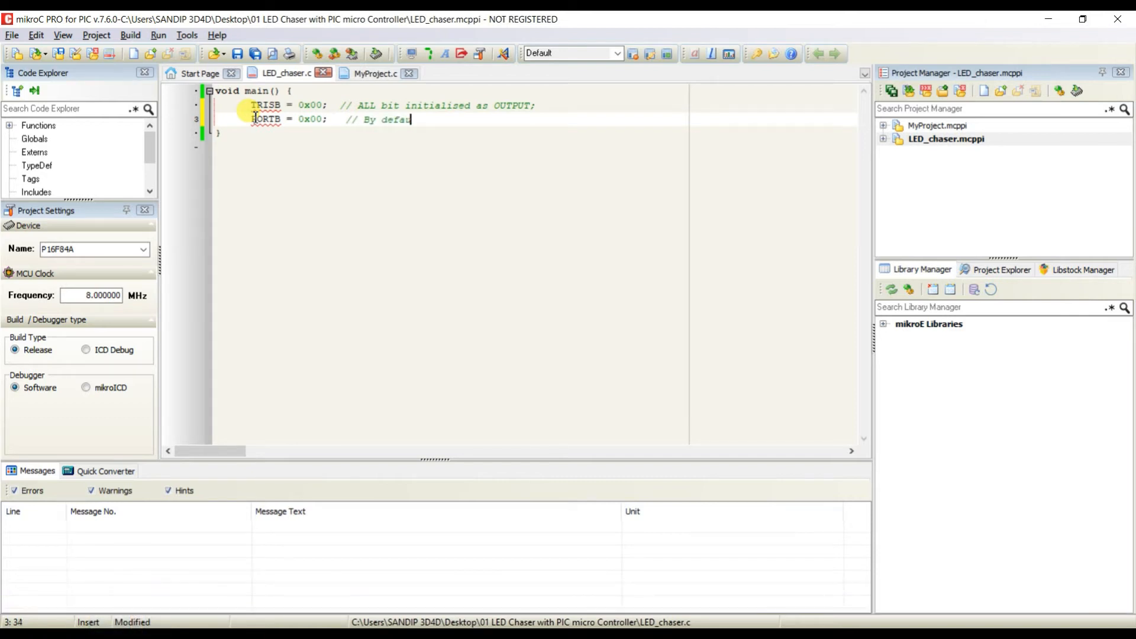
text(lt all pins are out)
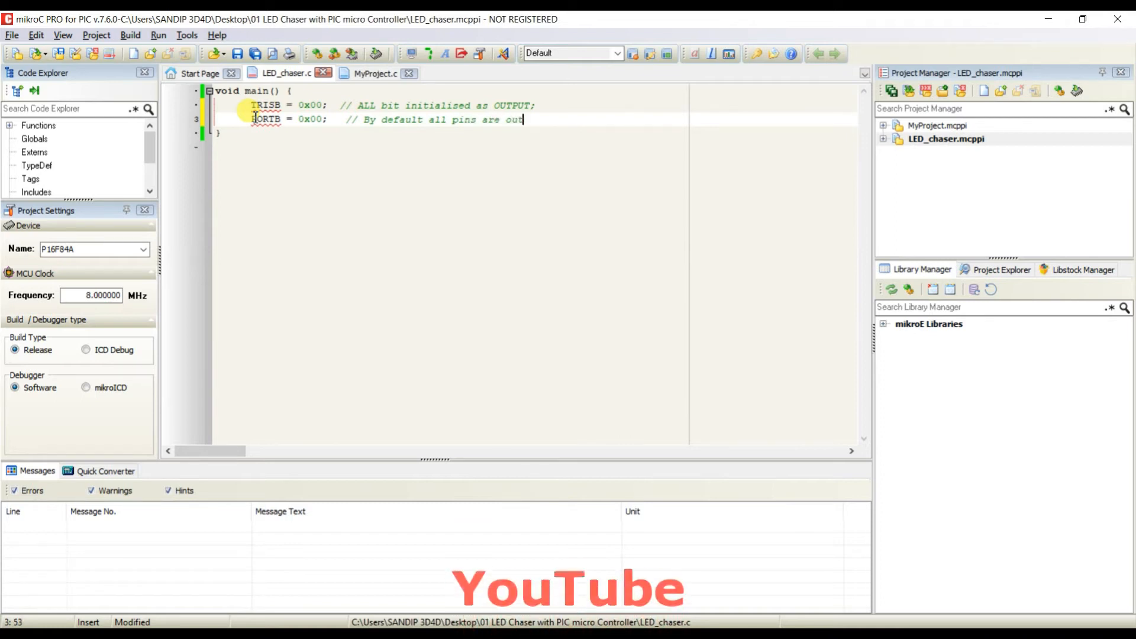
text(put)
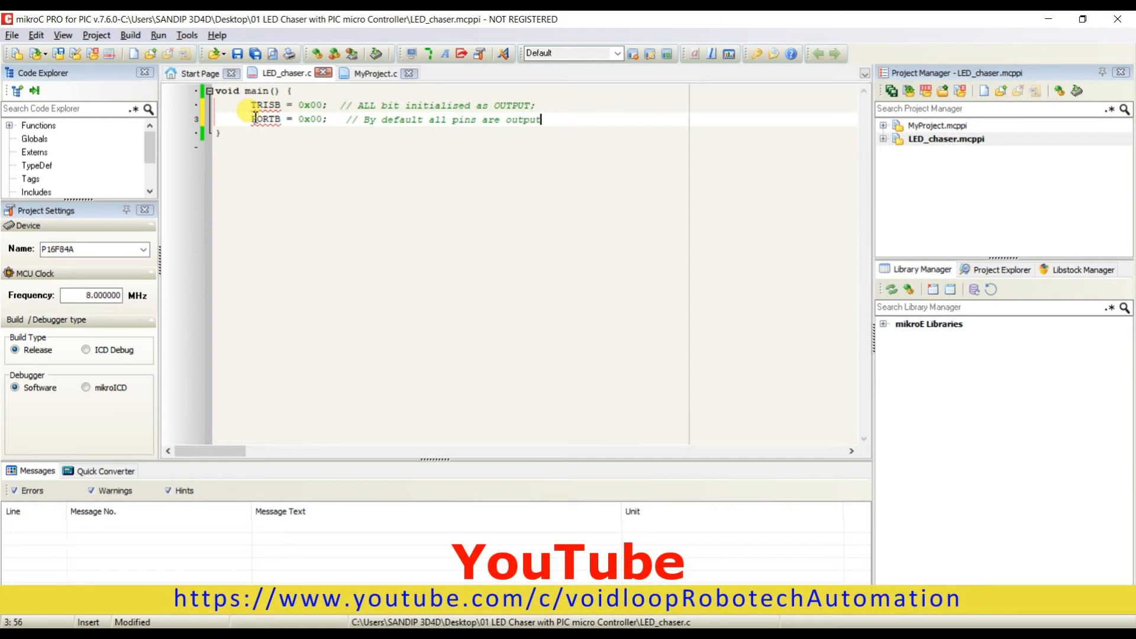
key(Return)
key(Return)
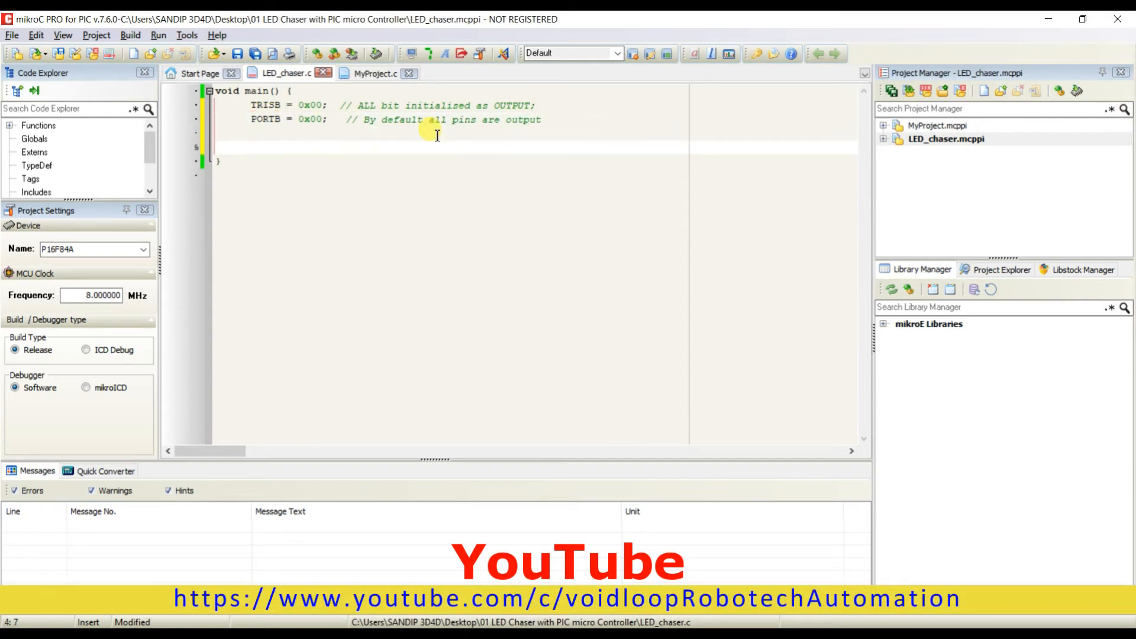
Add a while(1) loop after the port setup, with opening and closing braces and several empty lines between them.
text(while(1))
key(Return)
text({)
key(Return)
key(Return)
key(Return)
key(Return)
key(Return)
key(Return)
text(})
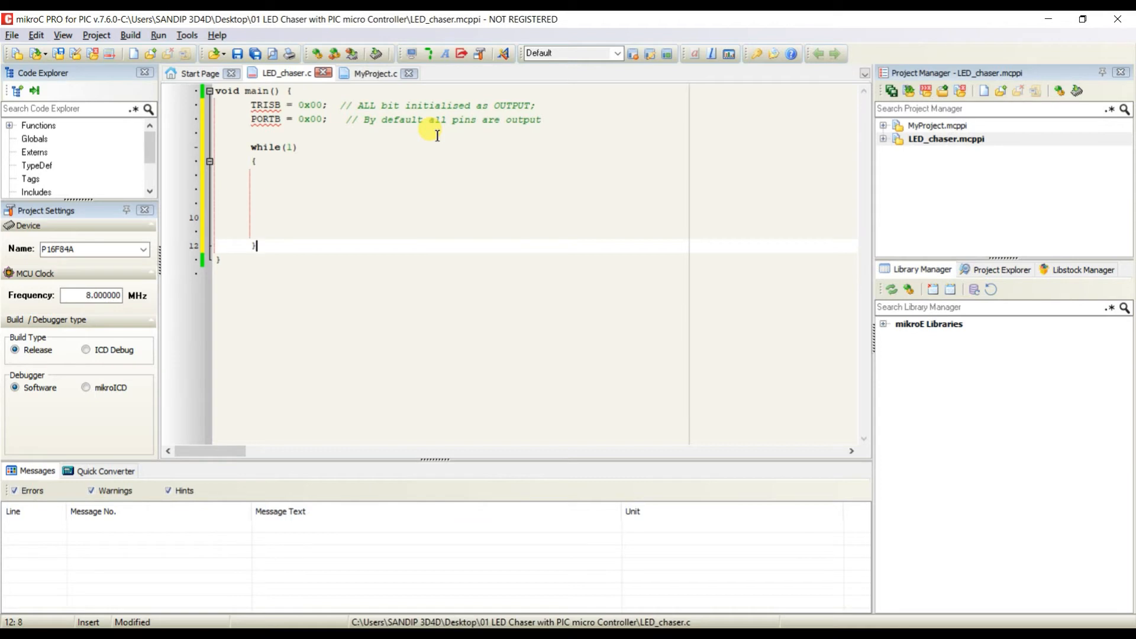
At the start of the while loop, add "PORTB = 0b00000001;" followed by "Delay_ms(250);".
click(283, 162)
key(Return)
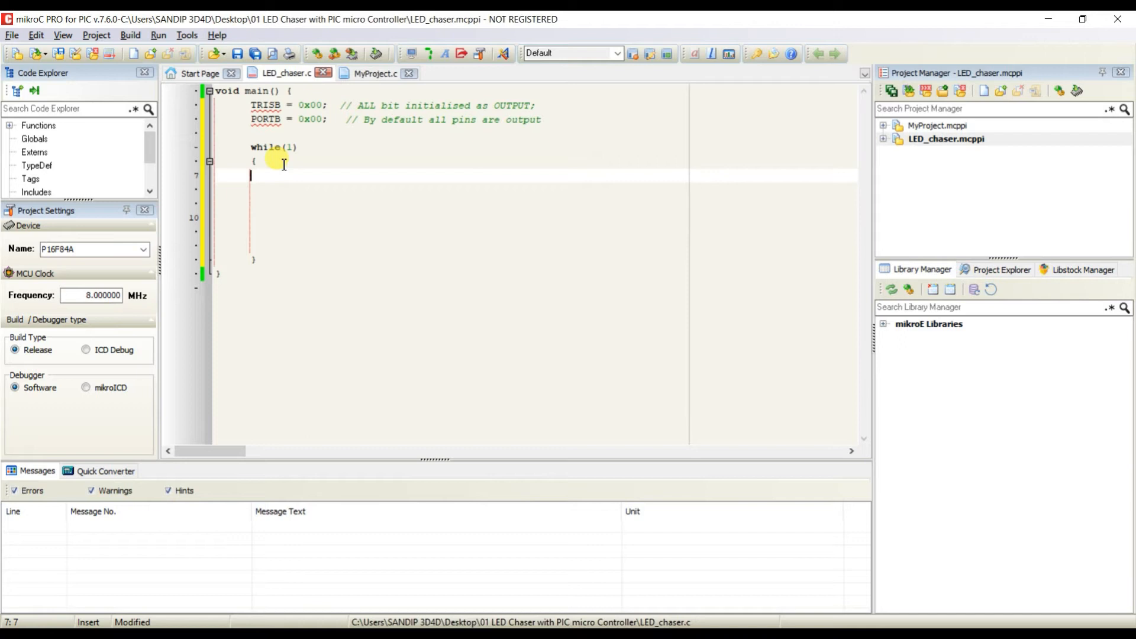
text(PORTB =)
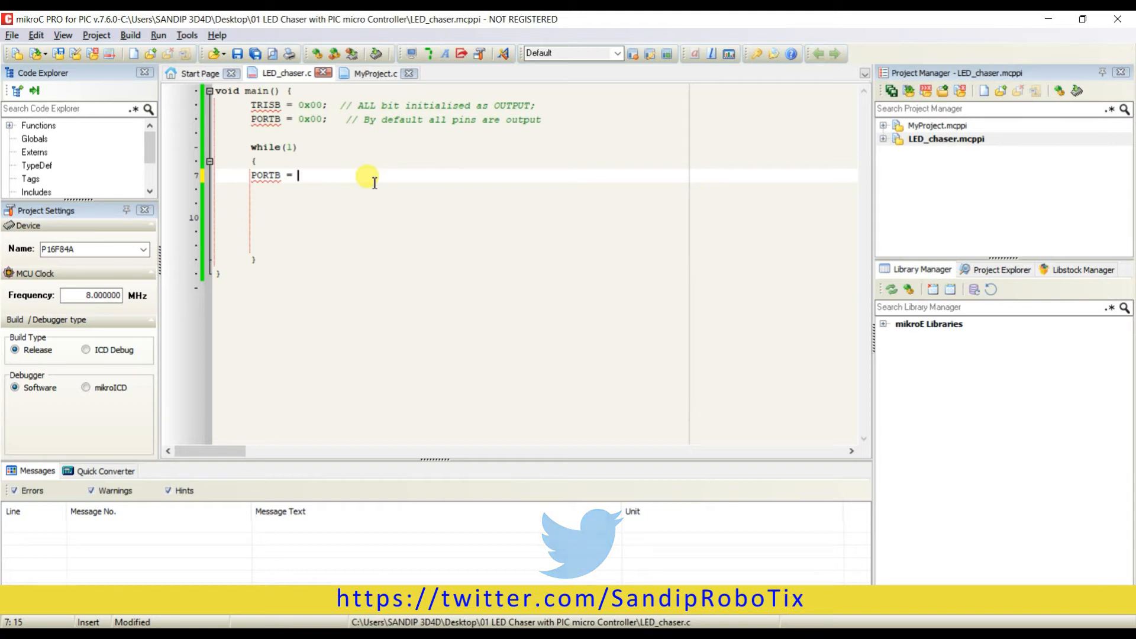
text(0b)
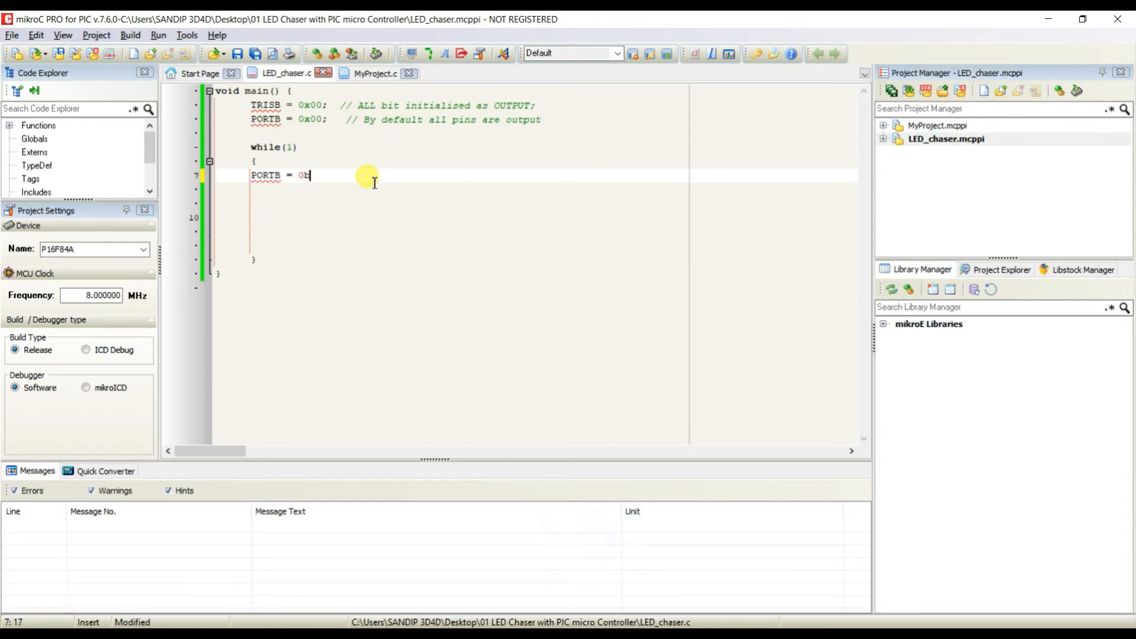
text(000000001;)
key(Return)
text(D)
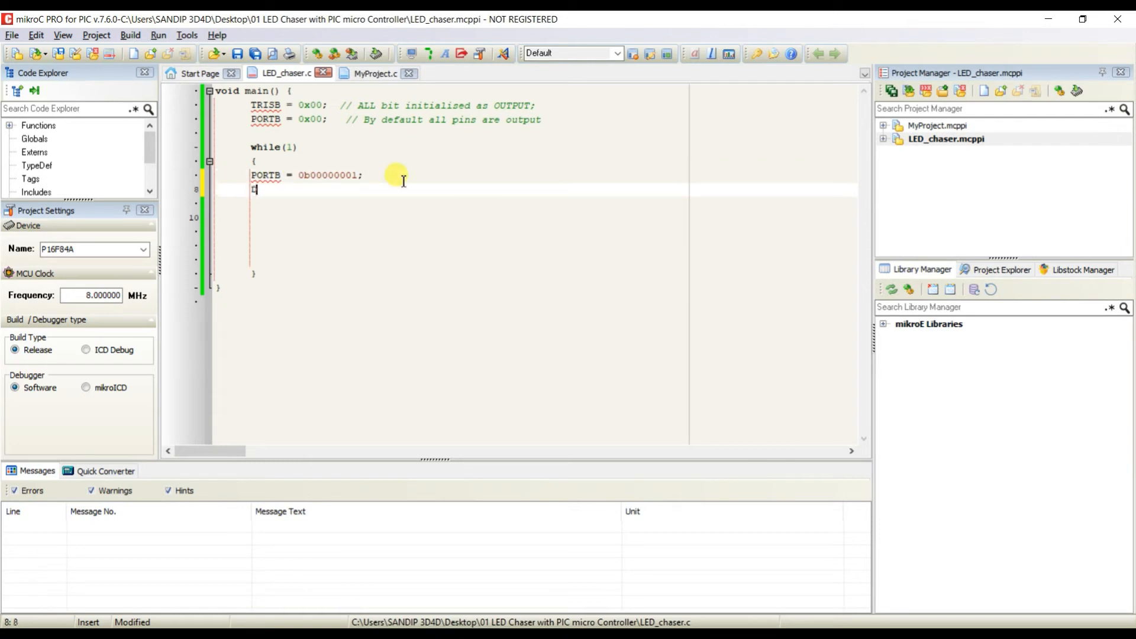
text(elay_ms)
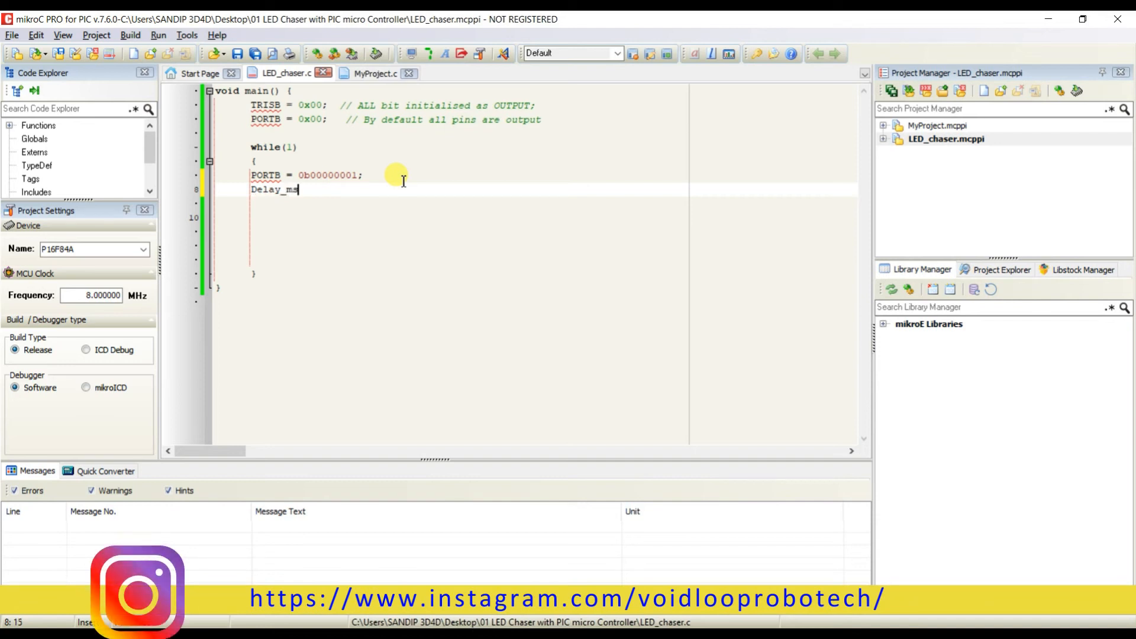
text(())
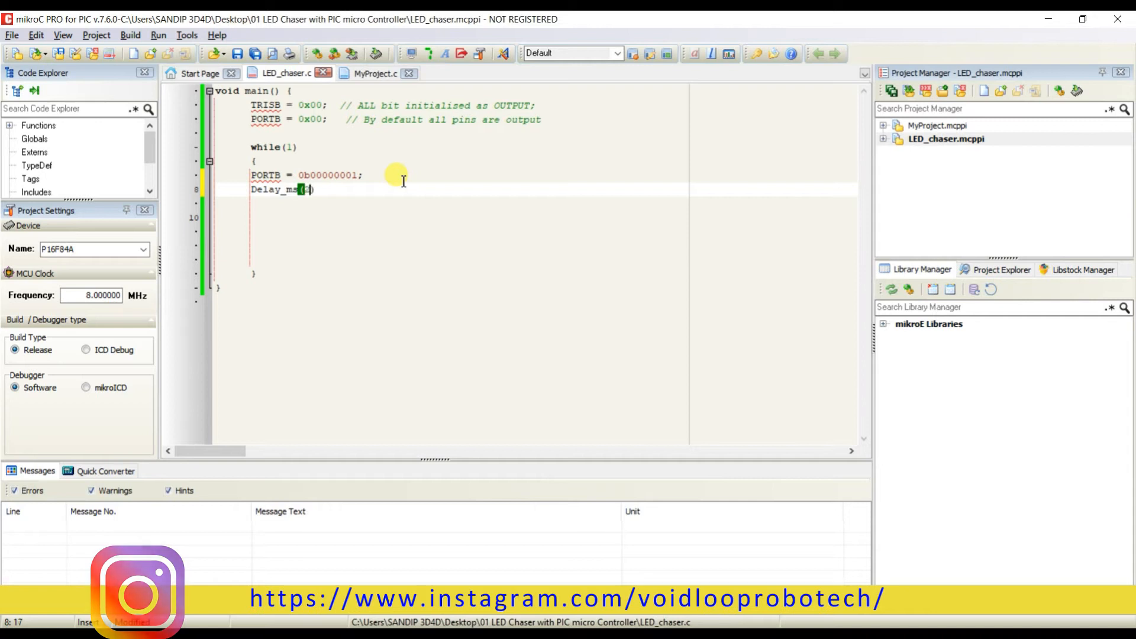
text(250);)
key(Return)
Add the second chaser state to the loop with "PORTB = 0b00000010;" followed by "Delay_ms(250);".
text(PO)
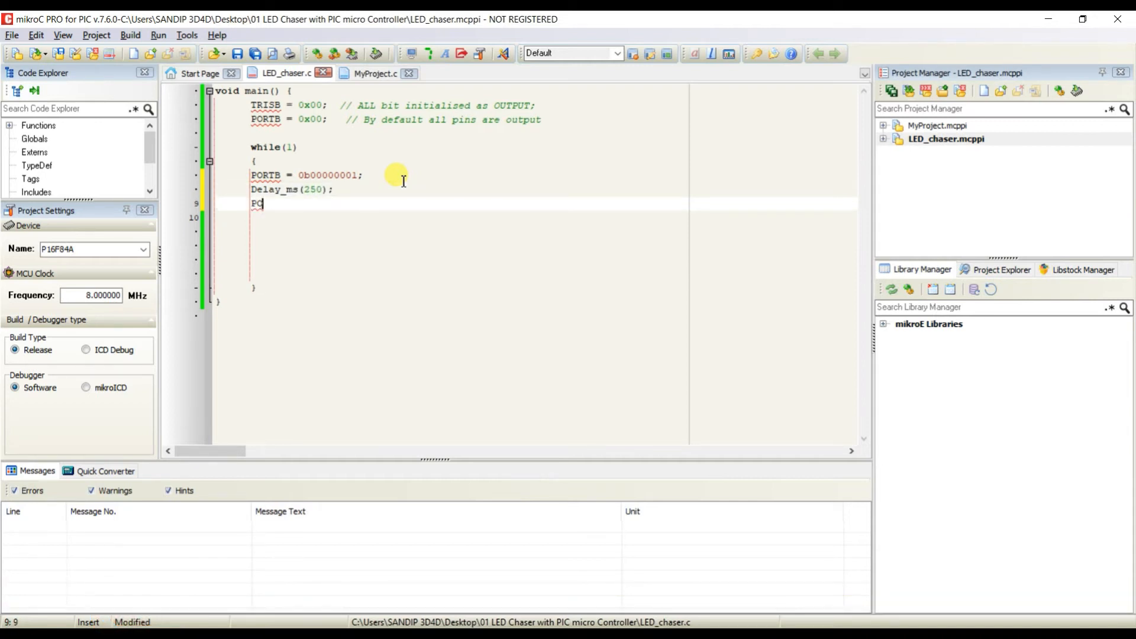
text(RTB = 0b00000010;)
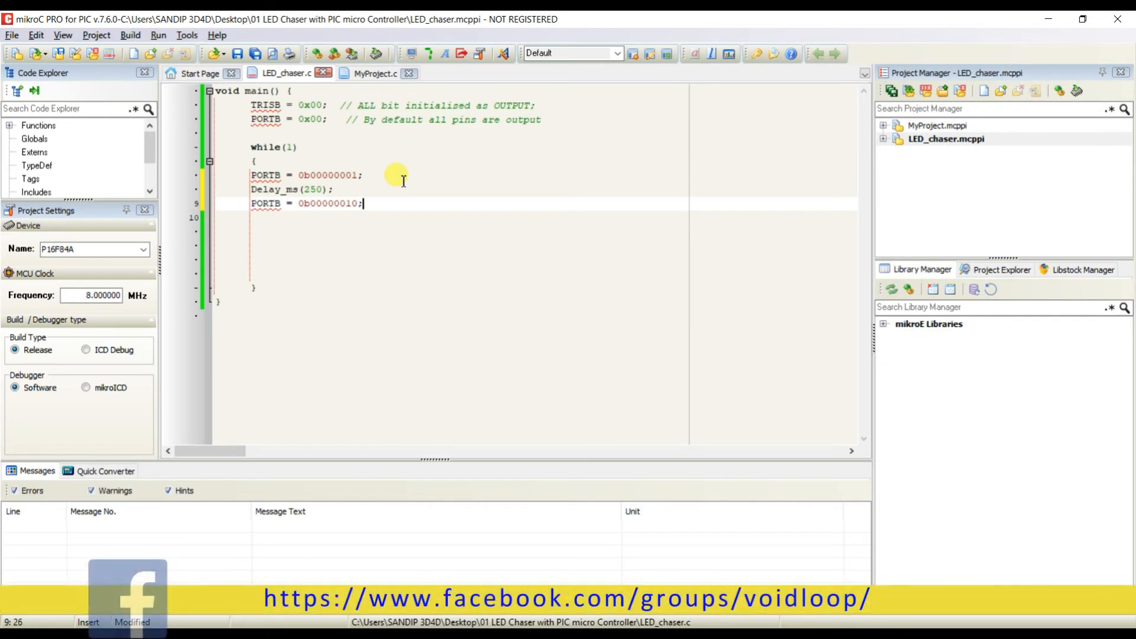
key(Return)
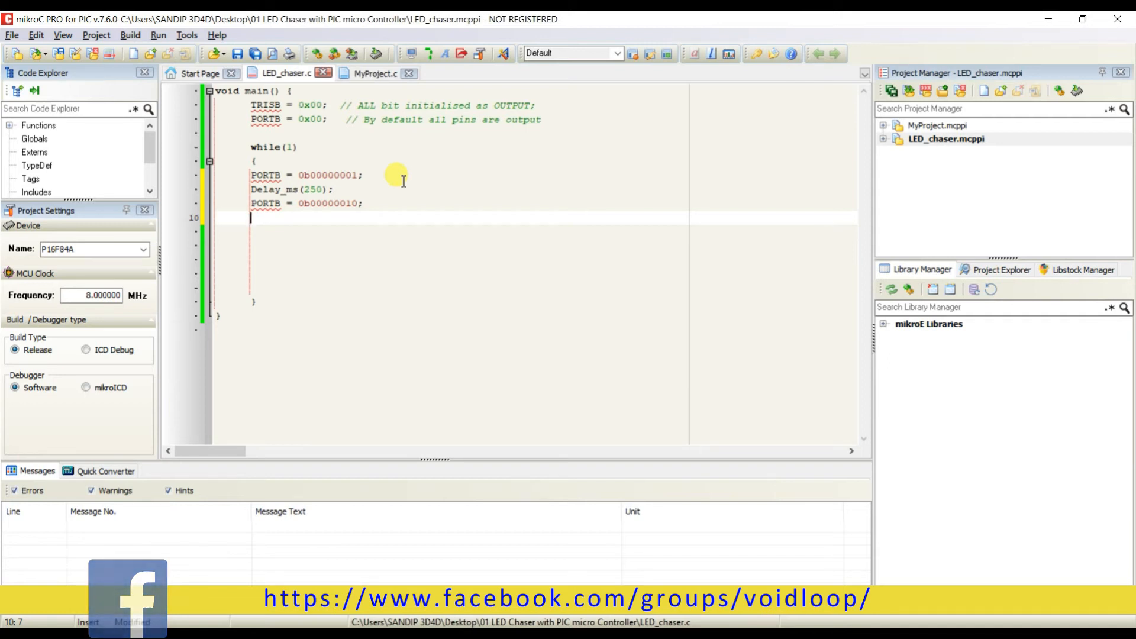
text(Delay)
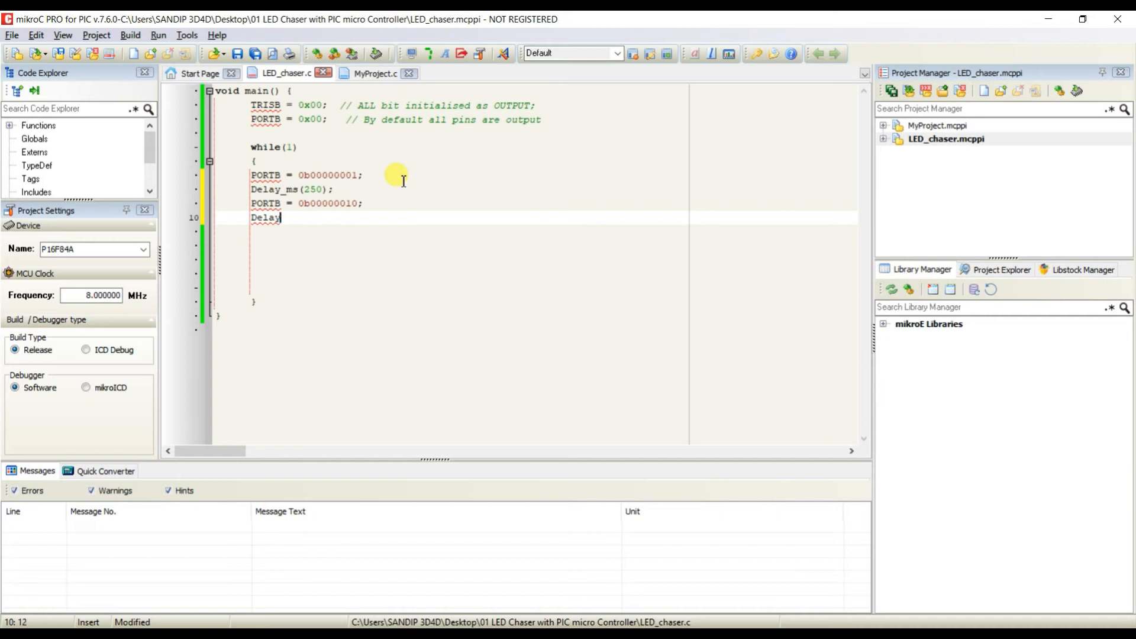
key(Return)
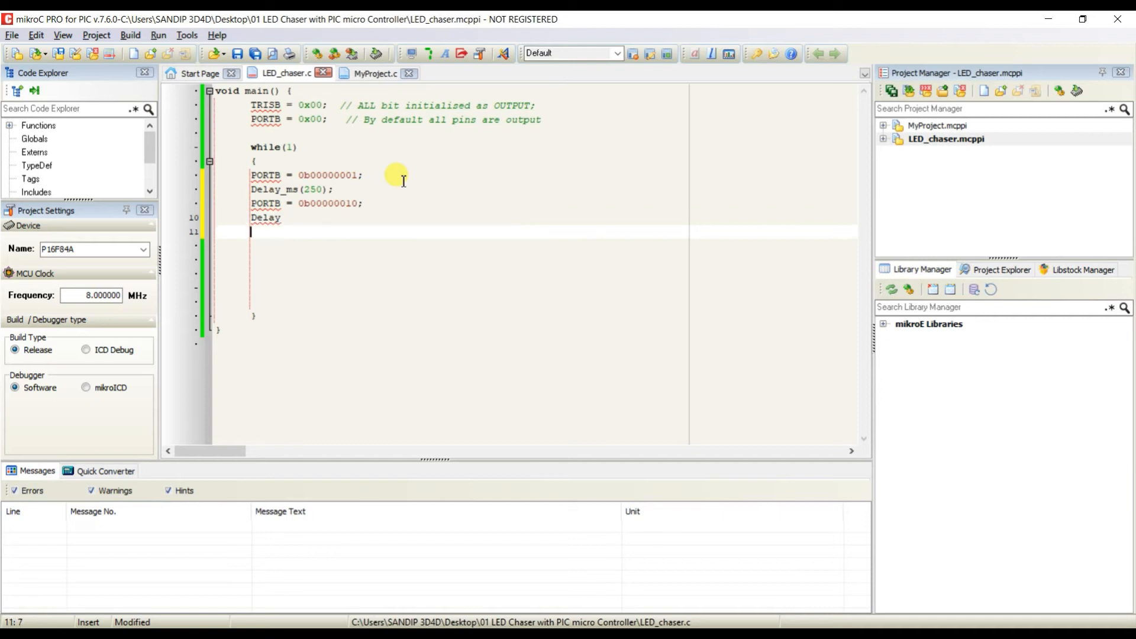
key(BackSpace)
text(_ms)
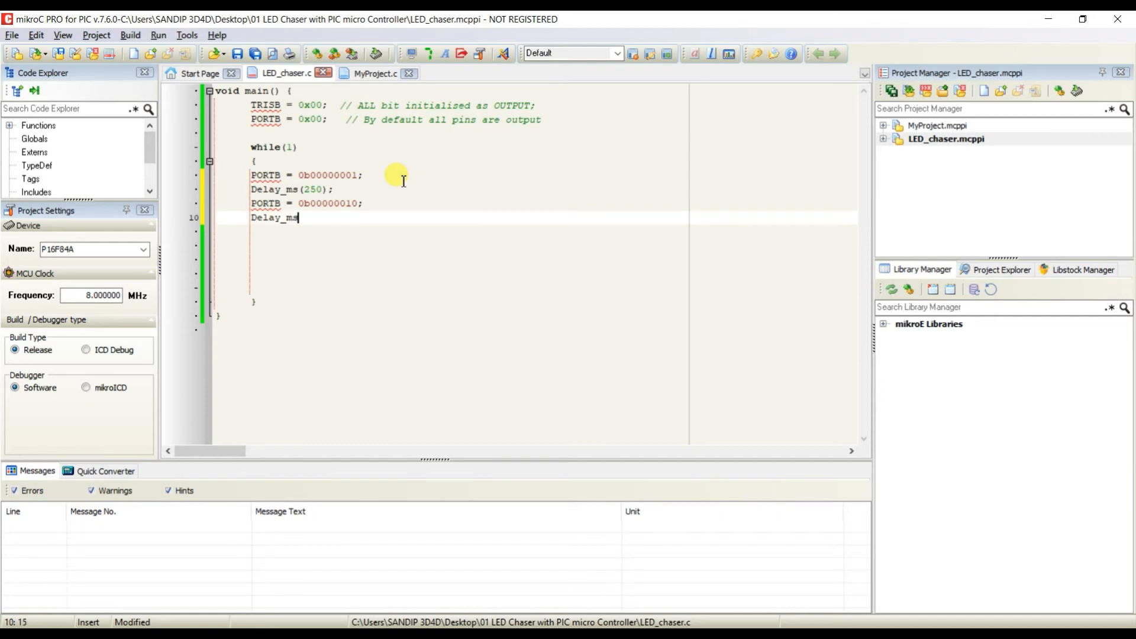
text(())
key(Up)
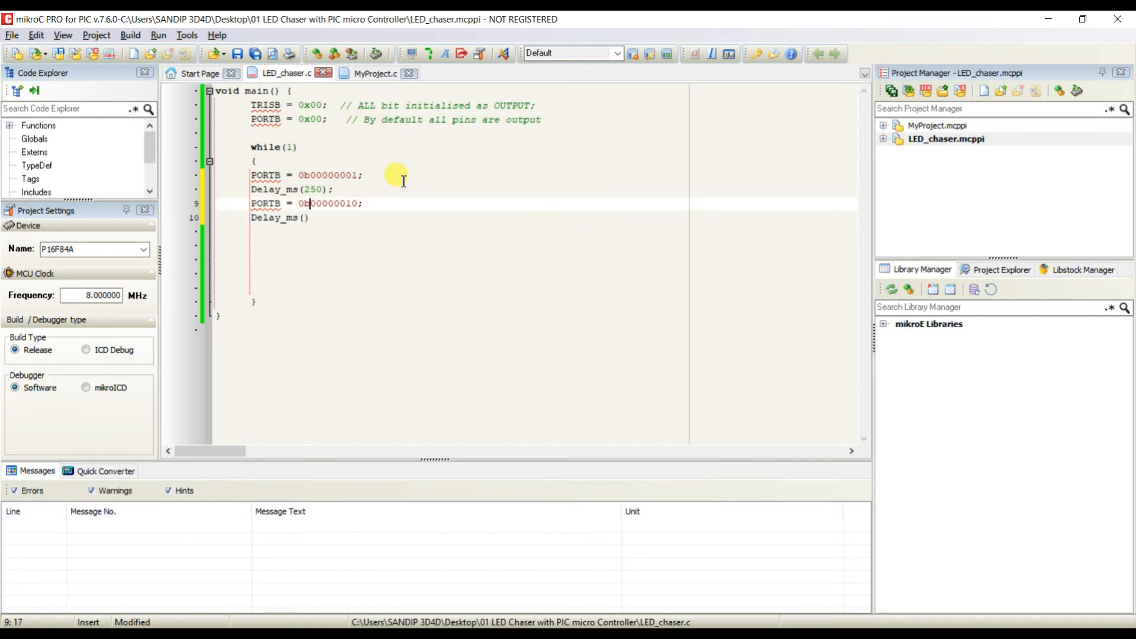
key(Down)
key(Left)
text(250)
key(Right)
text(;)
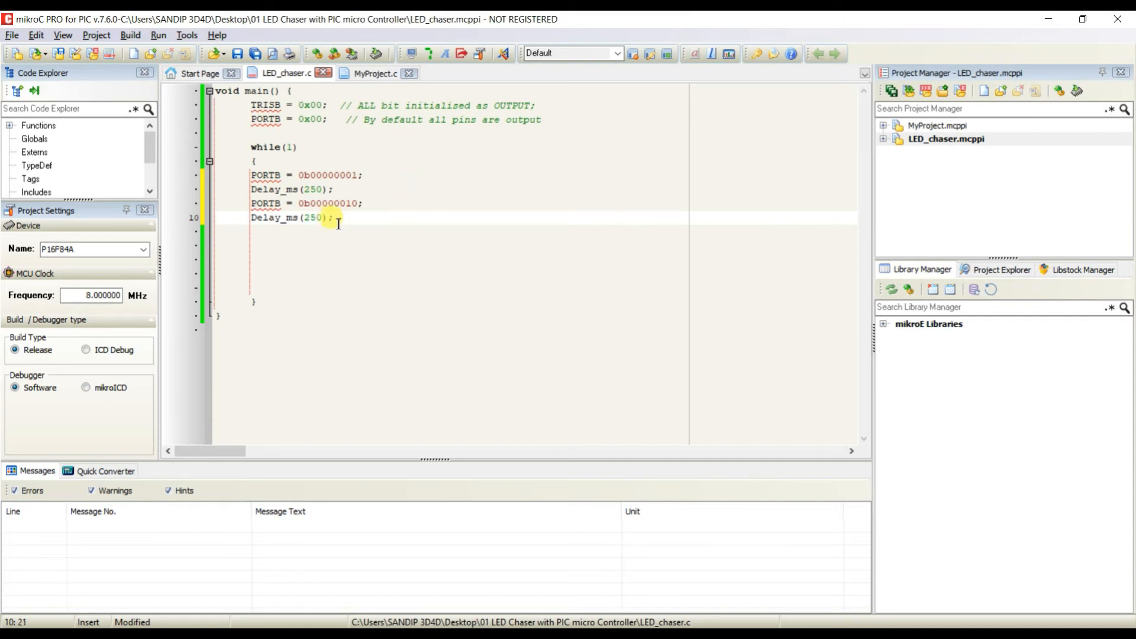
Duplicate the four PORTB and Delay_ms lines directly below the originals inside the while loop.
drag(335, 218, 252, 175)
key(ctrl+c)
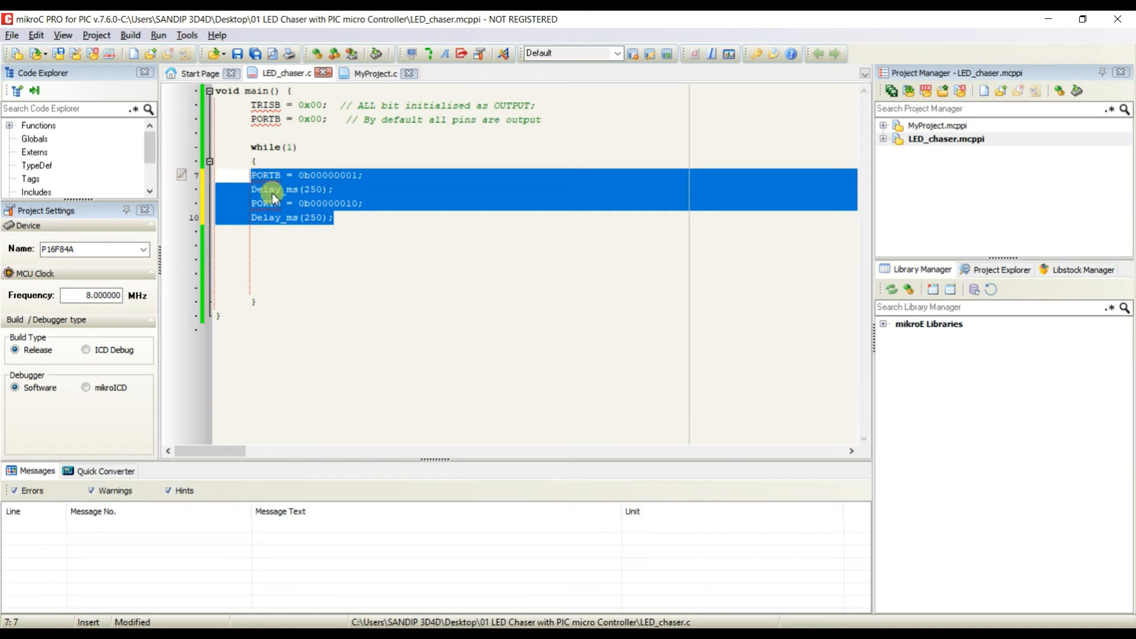
click(335, 219)
key(Return)
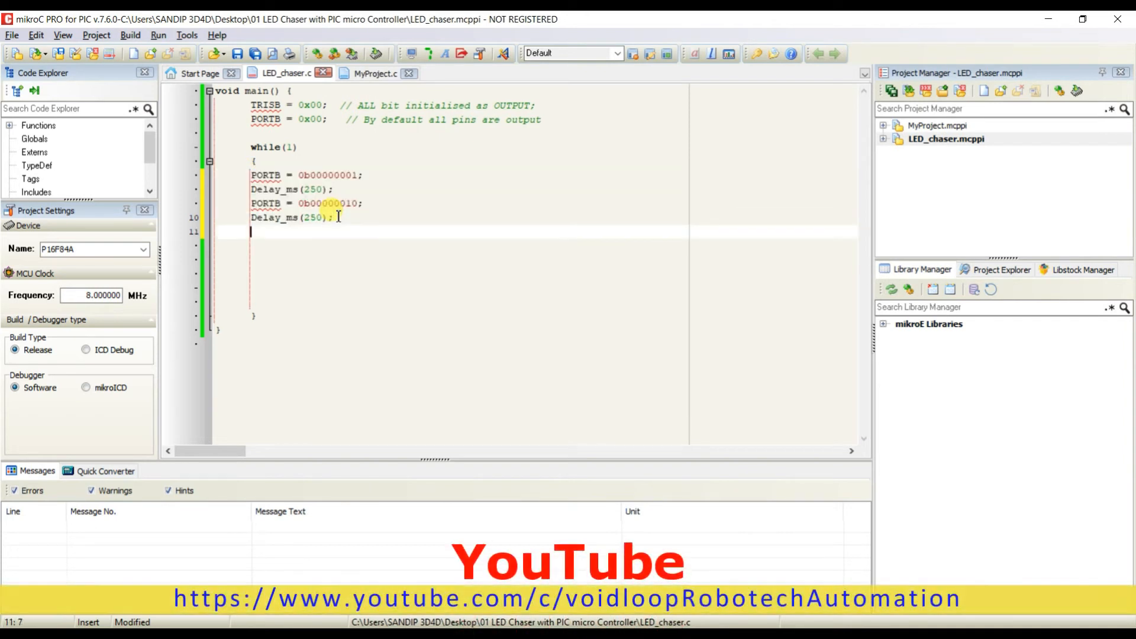
key(ctrl+v)
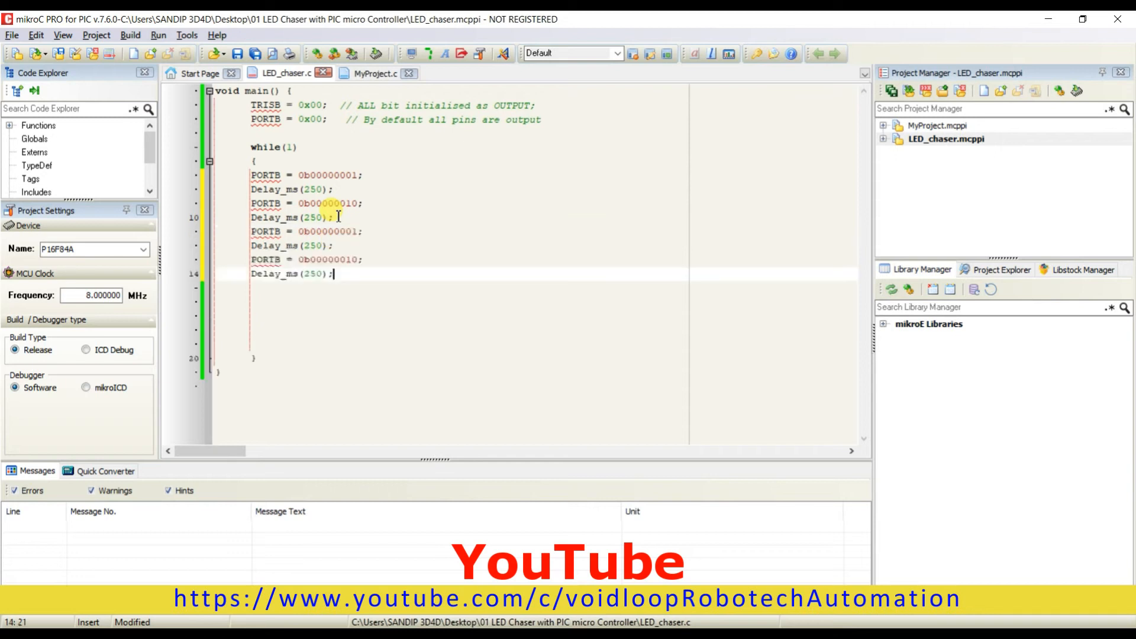
Paste the copied four-line PORTB and Delay_ms block two more times below the existing lines in the while loop.
key(Return)
key(ctrl+v)
key(Return)
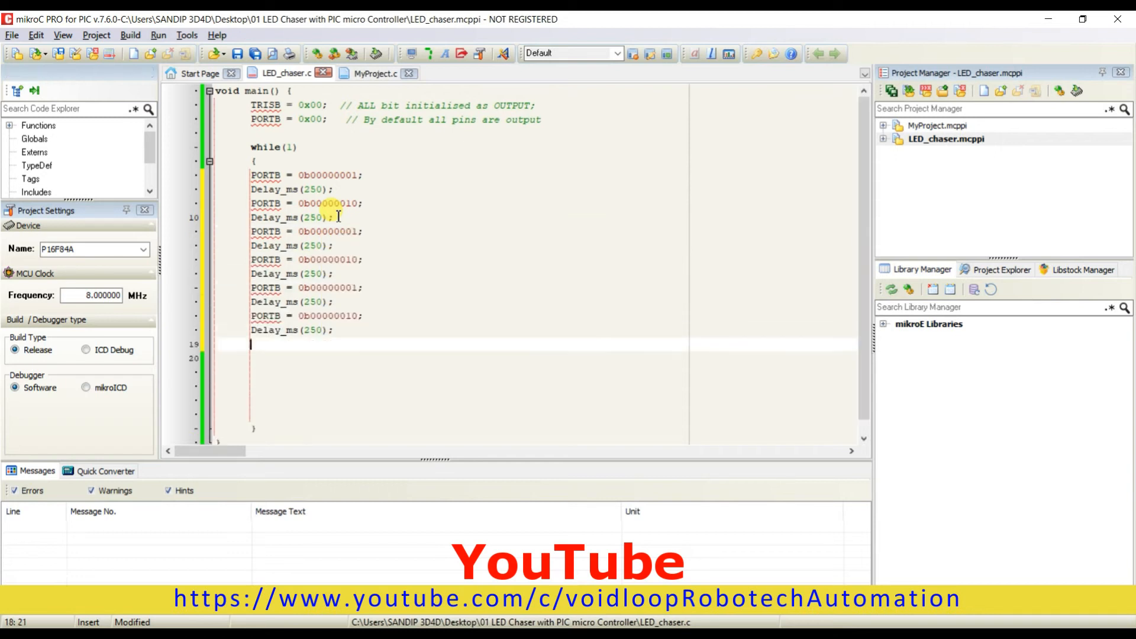
key(ctrl+v)
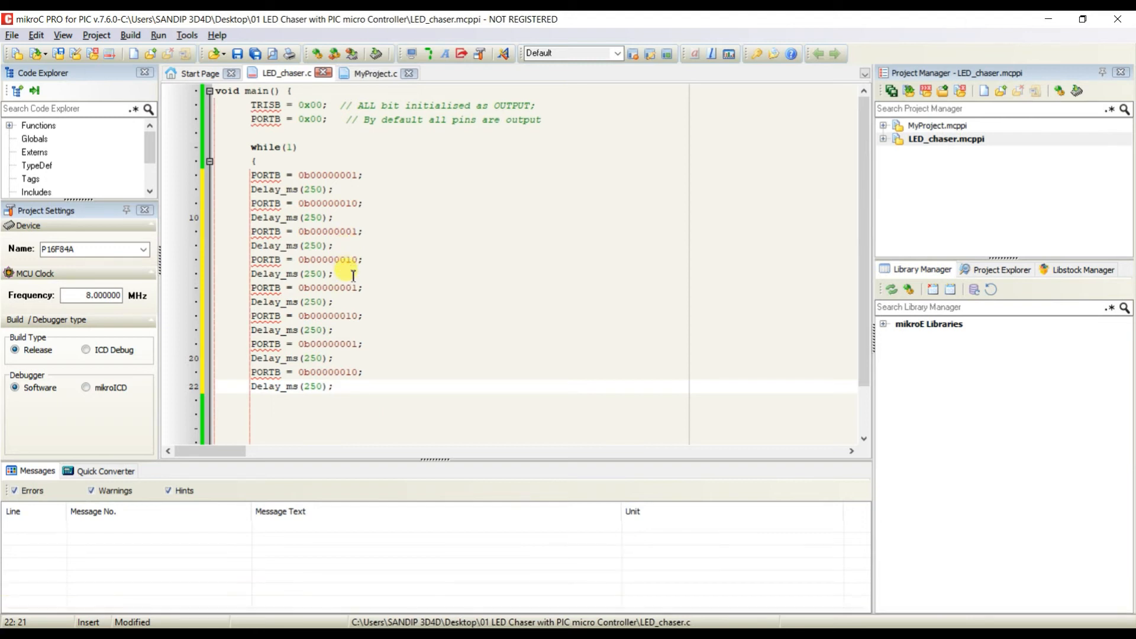
Change the third PORTB assignment in the loop to 0b000000100.
click(355, 231)
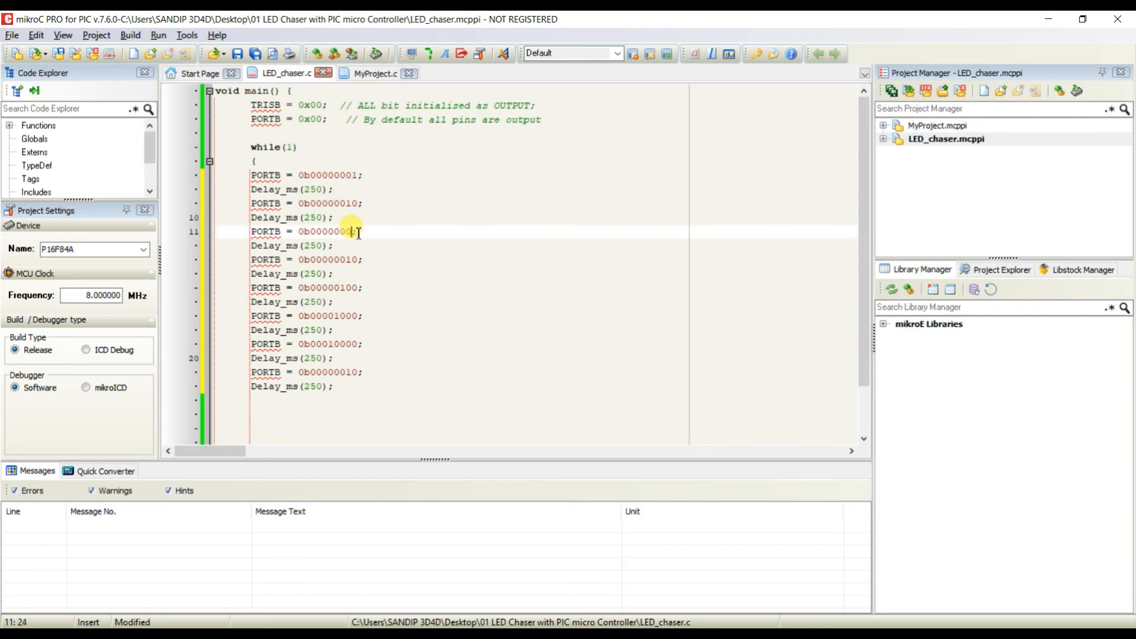
text(00)
key(BackSpace)
text(1)
click(353, 233)
key(BackSpace)
text(1)
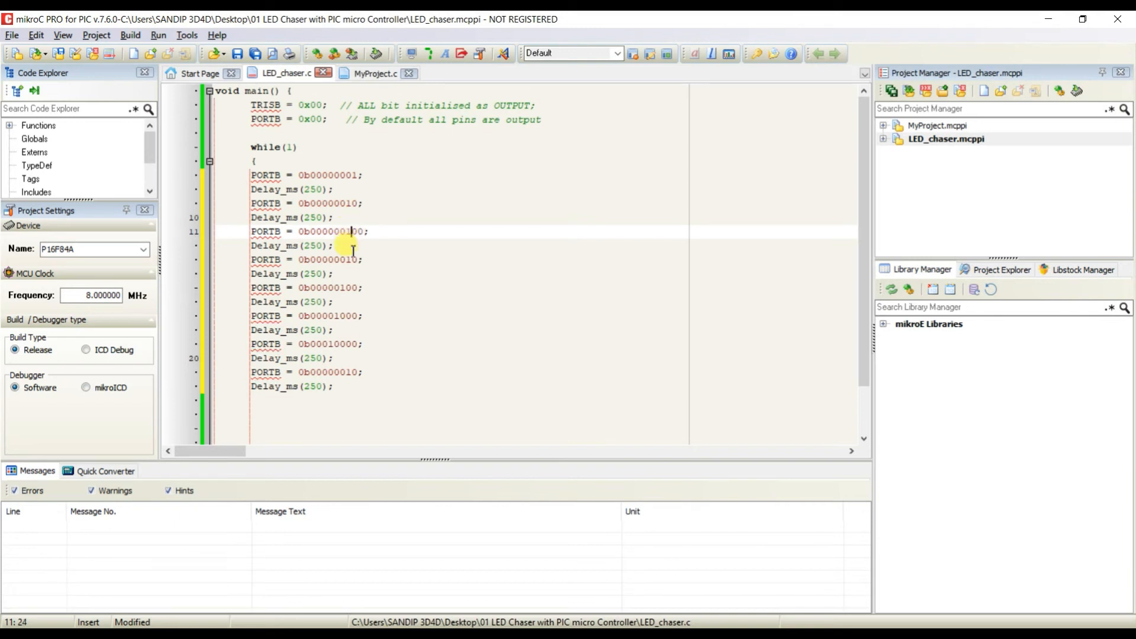
Change the fourth PORTB assignment in the loop to 0b00001000 and save the file.
click(353, 259)
key(BackSpace)
text(0)
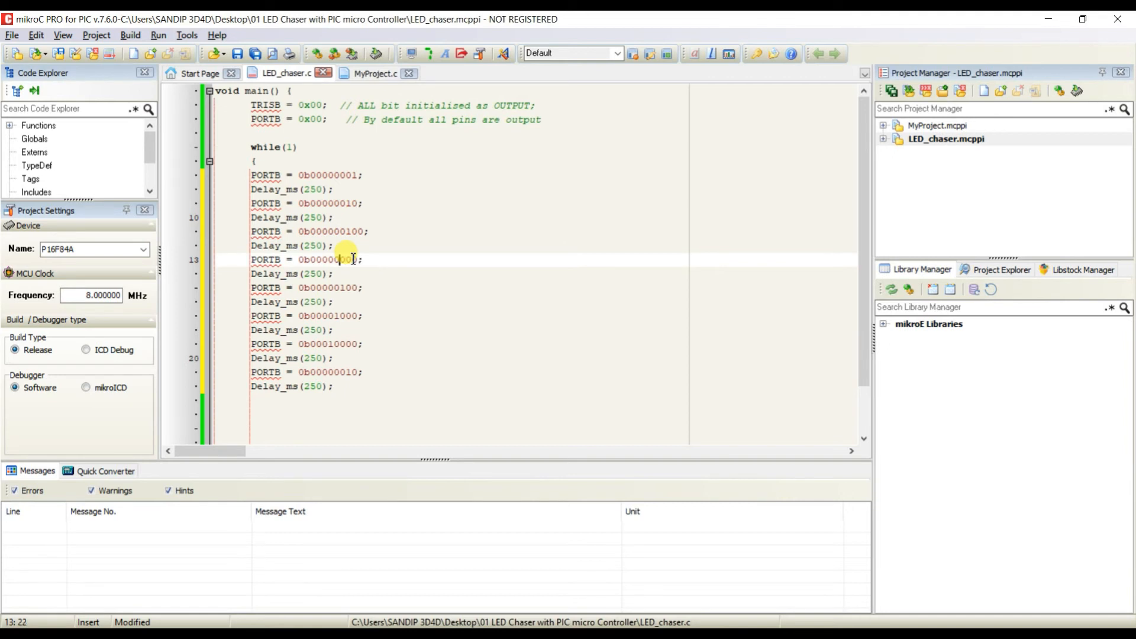
key(BackSpace)
text(1)
key(ctrl+s)
Change the fifth PORTB assignment in the loop to 0b00010000.
click(346, 288)
key(BackSpace)
text(0)
key(Left)
key(Left)
key(BackSpace)
text(1)
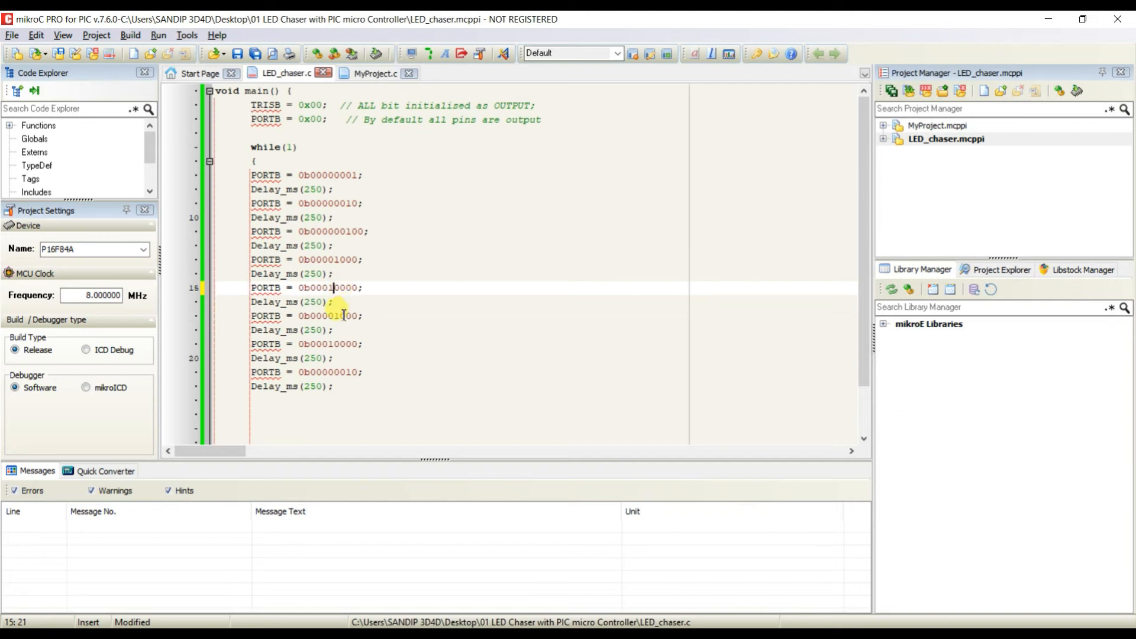
Change the sixth PORTB assignment in the loop to 0b00100000.
click(342, 316)
key(BackSpace)
text(0)
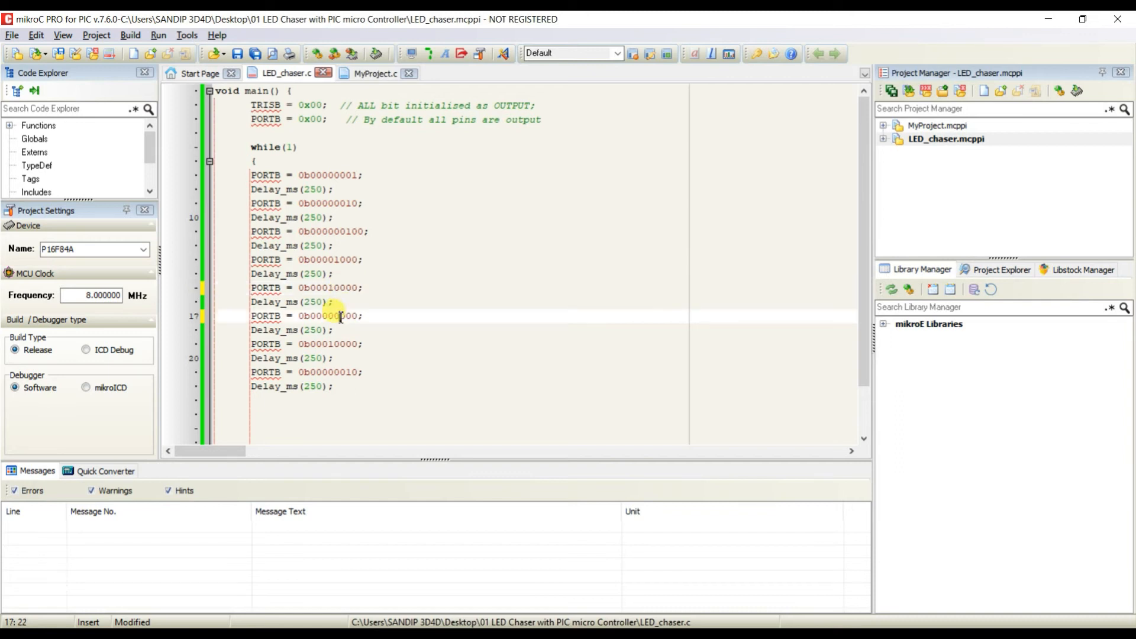
key(Left)
key(BackSpace)
text(1)
Change the seventh PORTB assignment to 0b01000000 and the eighth to 0b10000000.
click(333, 343)
text(0)
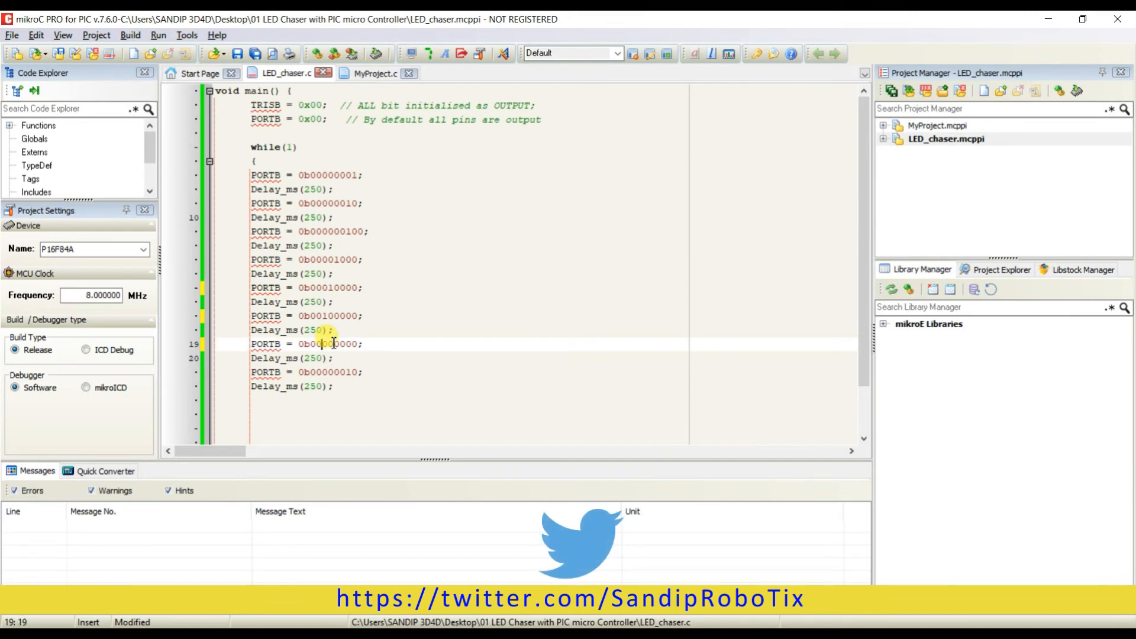
text(1)
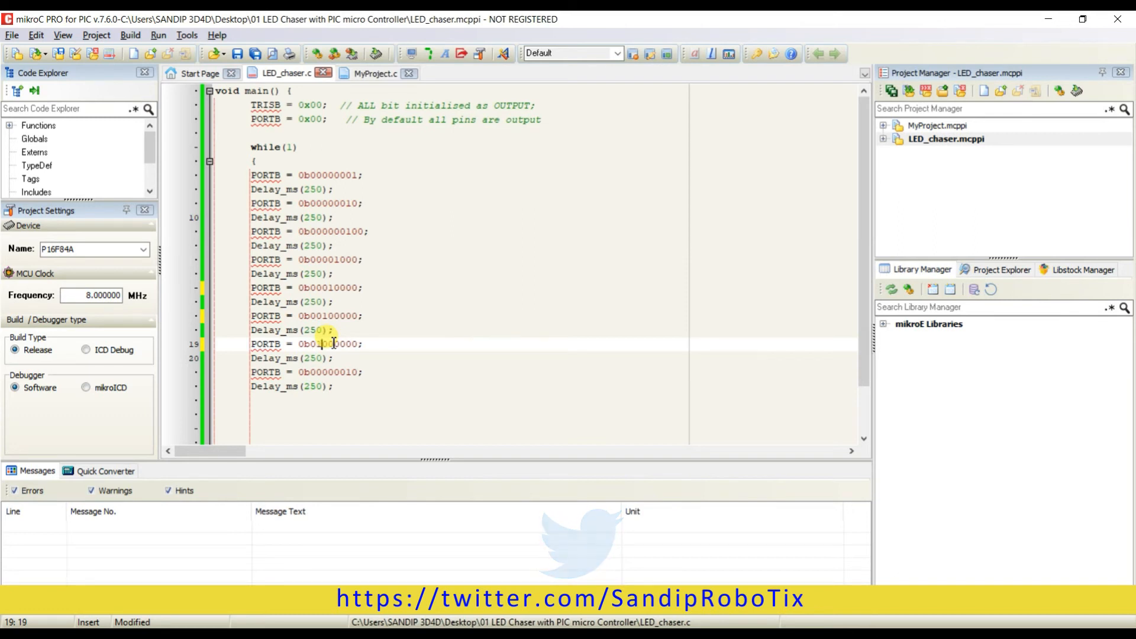
click(354, 372)
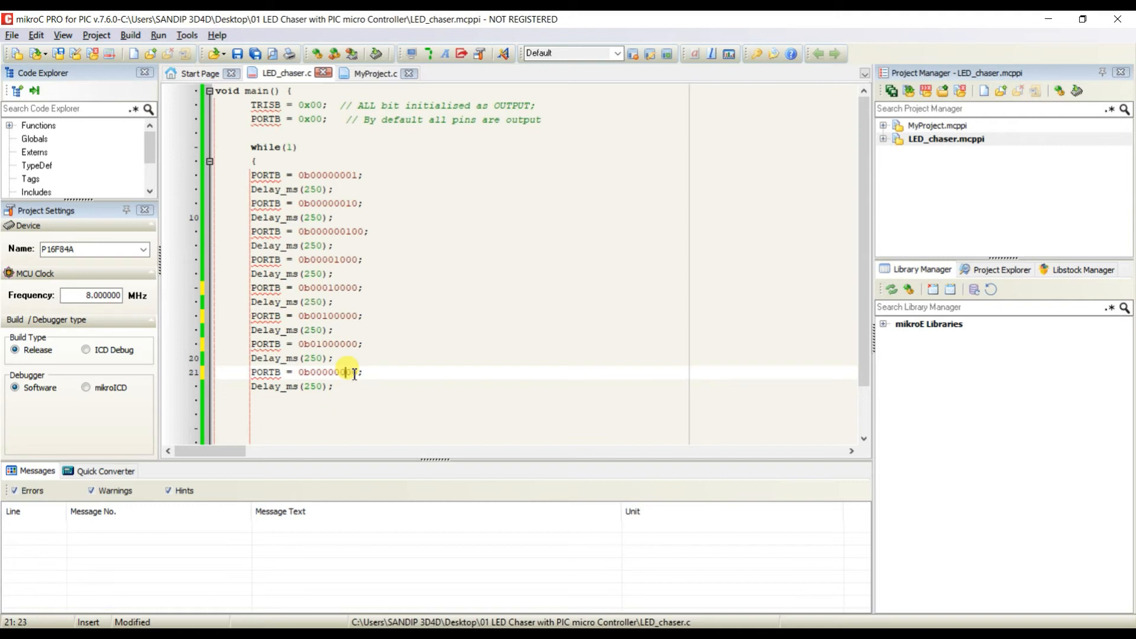
text(1)
scroll(427, 403, down, 2)
scroll(427, 403, up, 2)
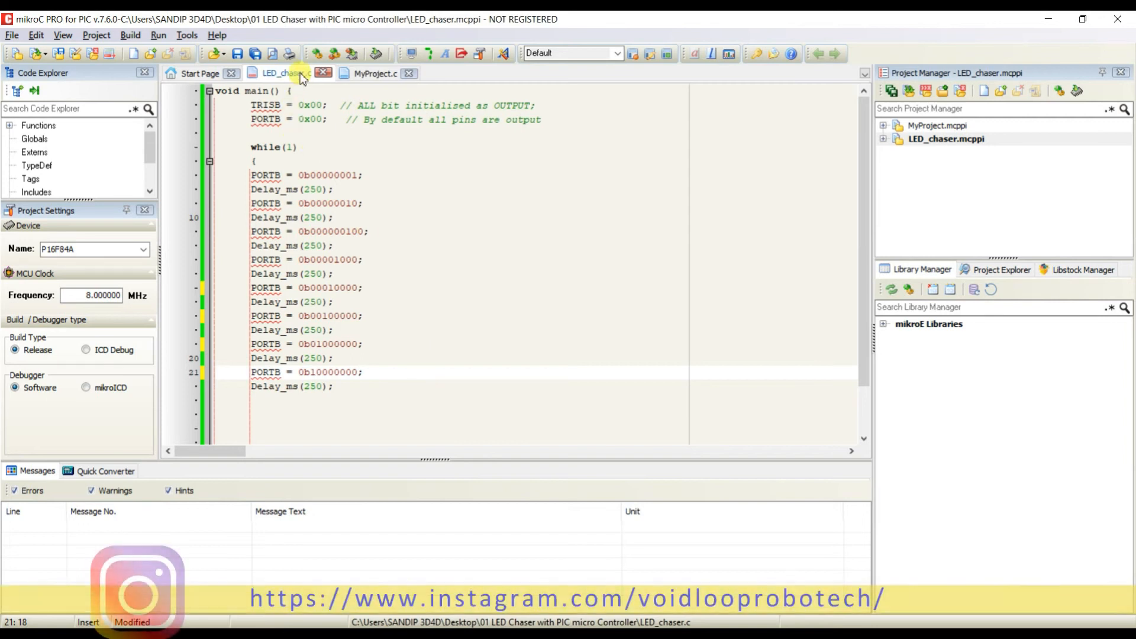
Build the LED_chaser project, and in Proteus load LED_chaser.hex as the program file of the PIC16F84A (U1).
click(314, 55)
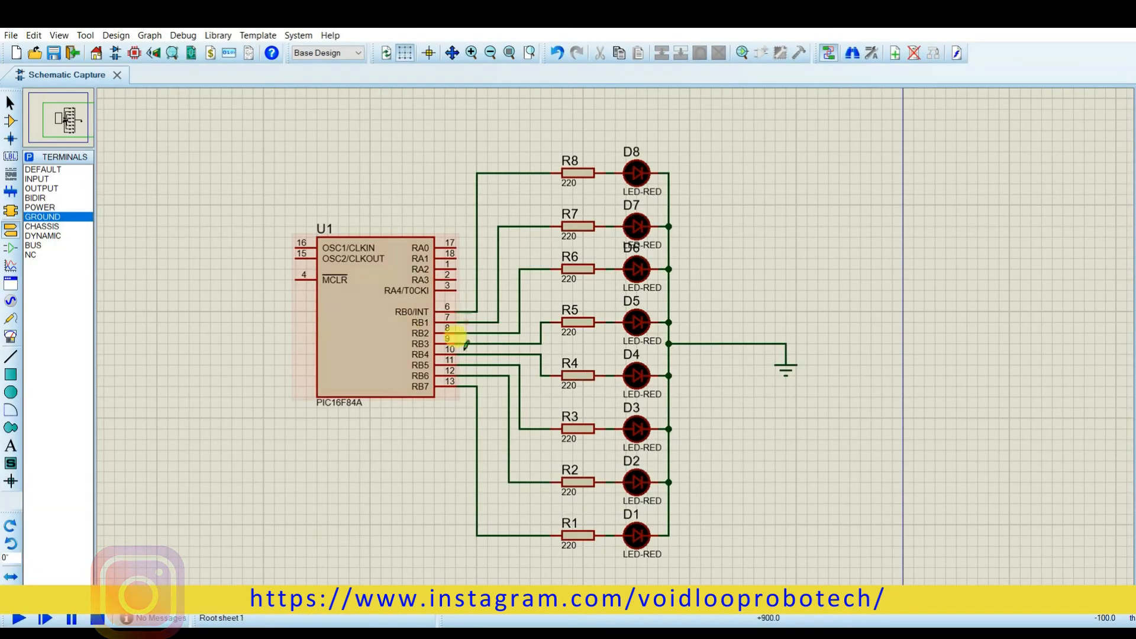
click(366, 335)
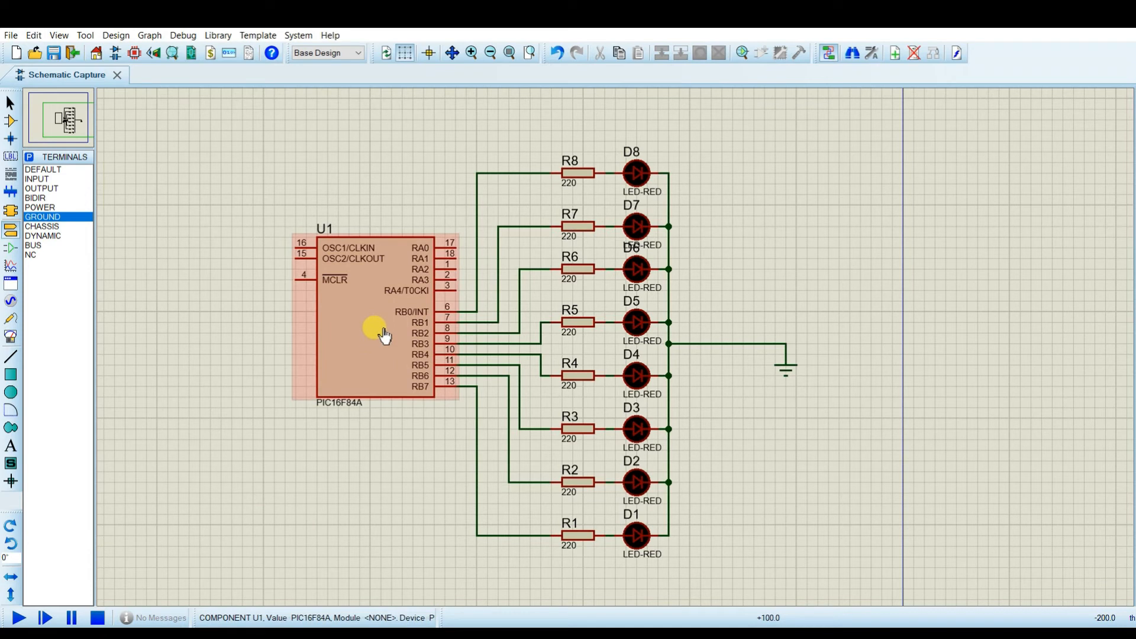
double_click(383, 335)
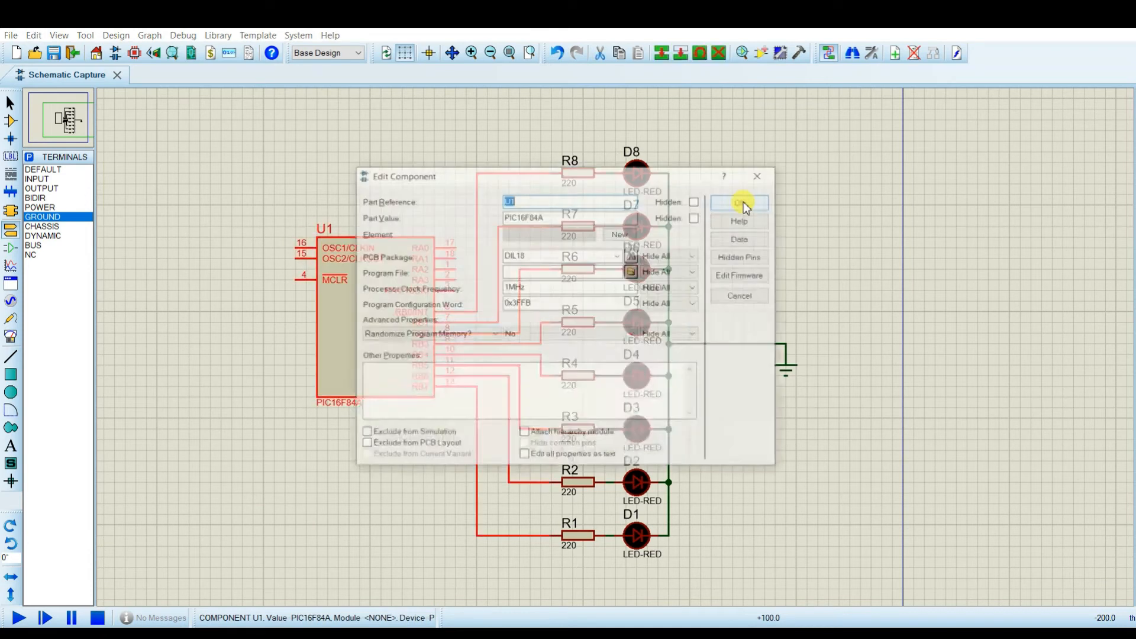
click(633, 271)
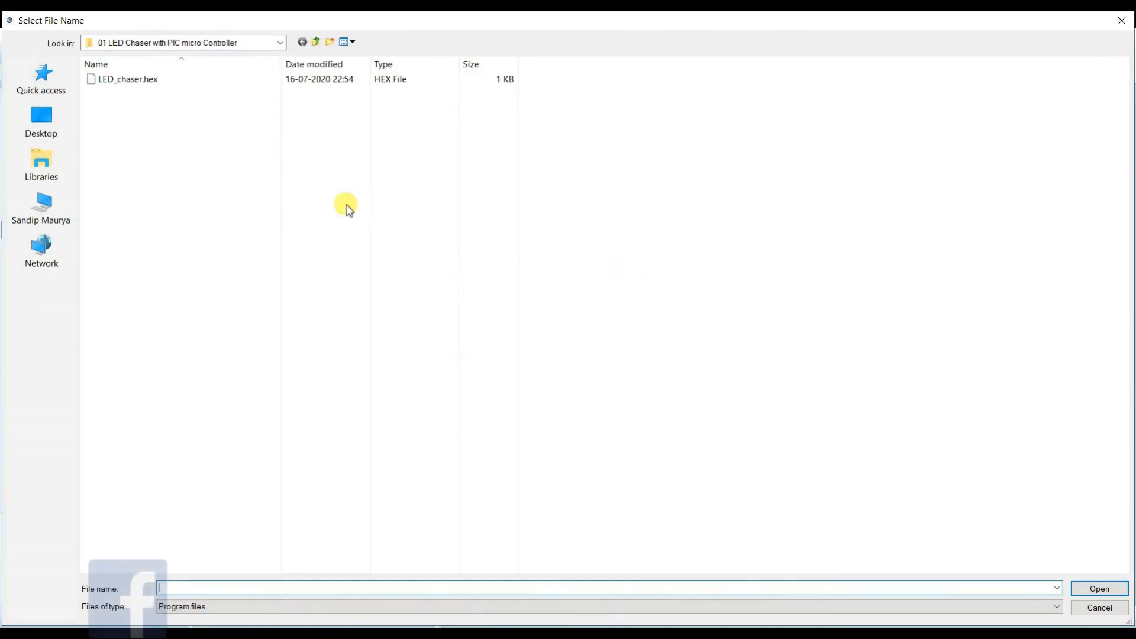
double_click(124, 82)
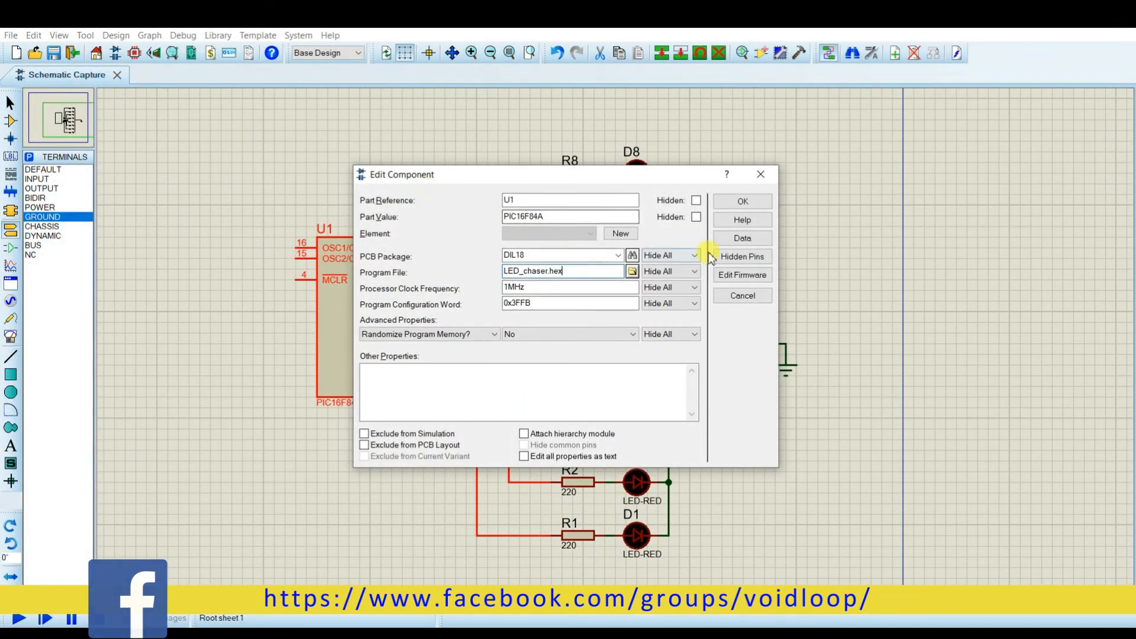
click(740, 200)
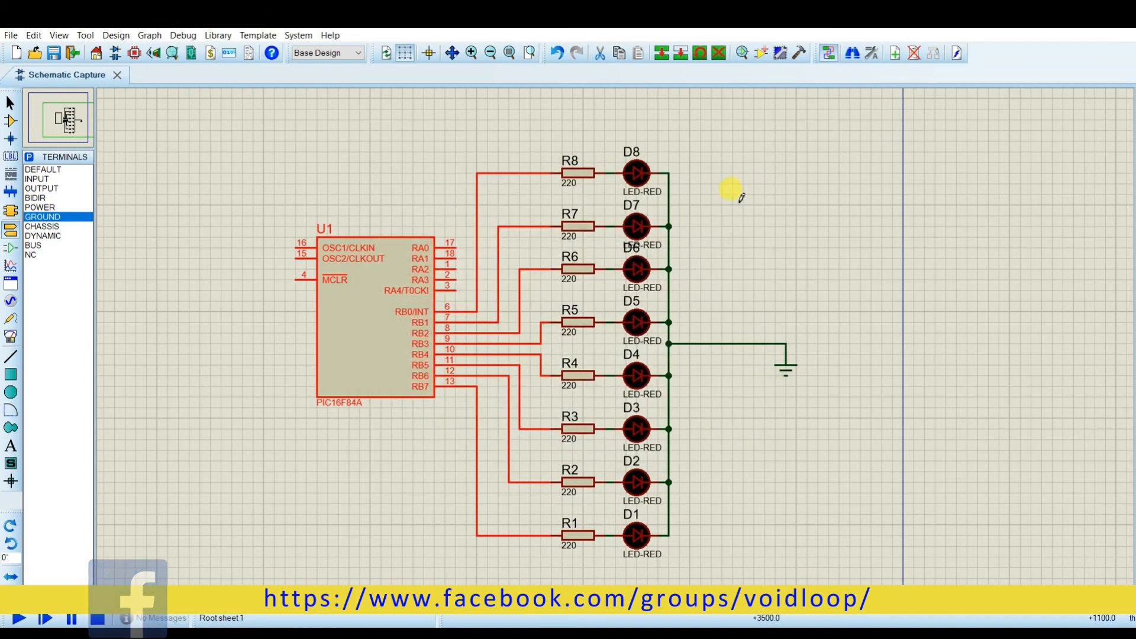
Run the circuit simulation to watch the LED sequence, and stop it.
click(18, 619)
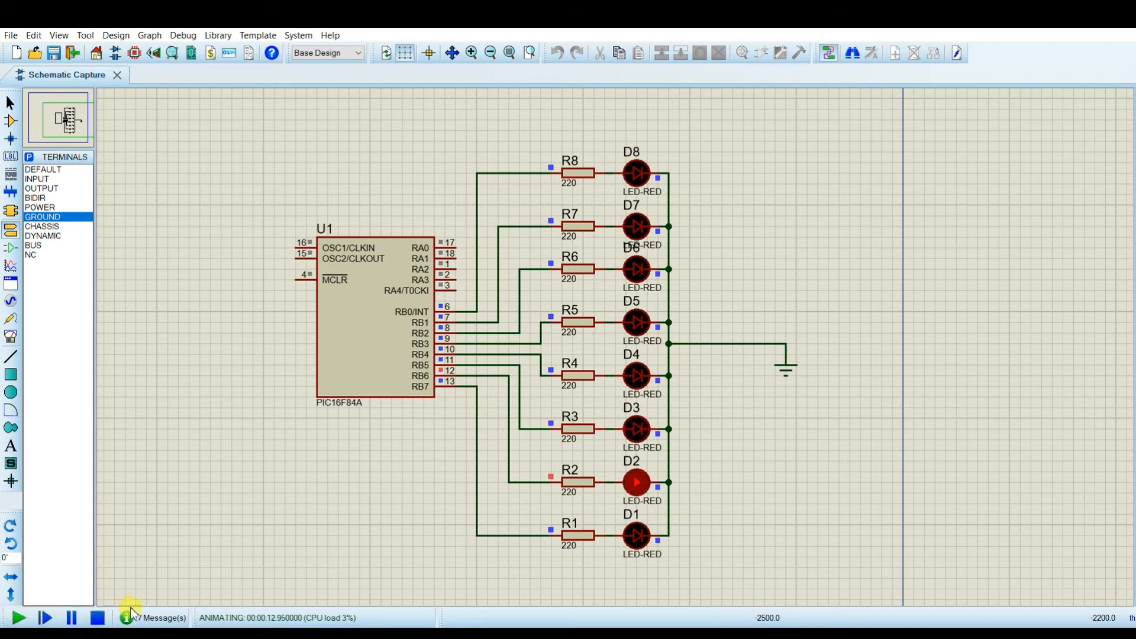
click(99, 617)
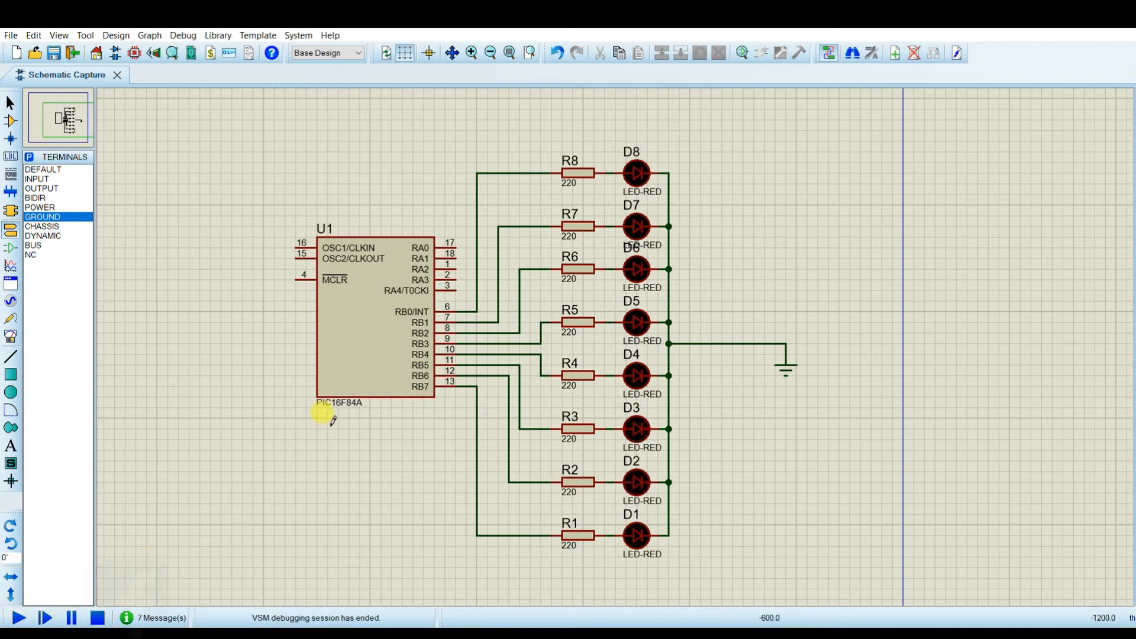
Set the processor clock frequency of U1 to 8MHz and start the simulation again.
double_click(373, 324)
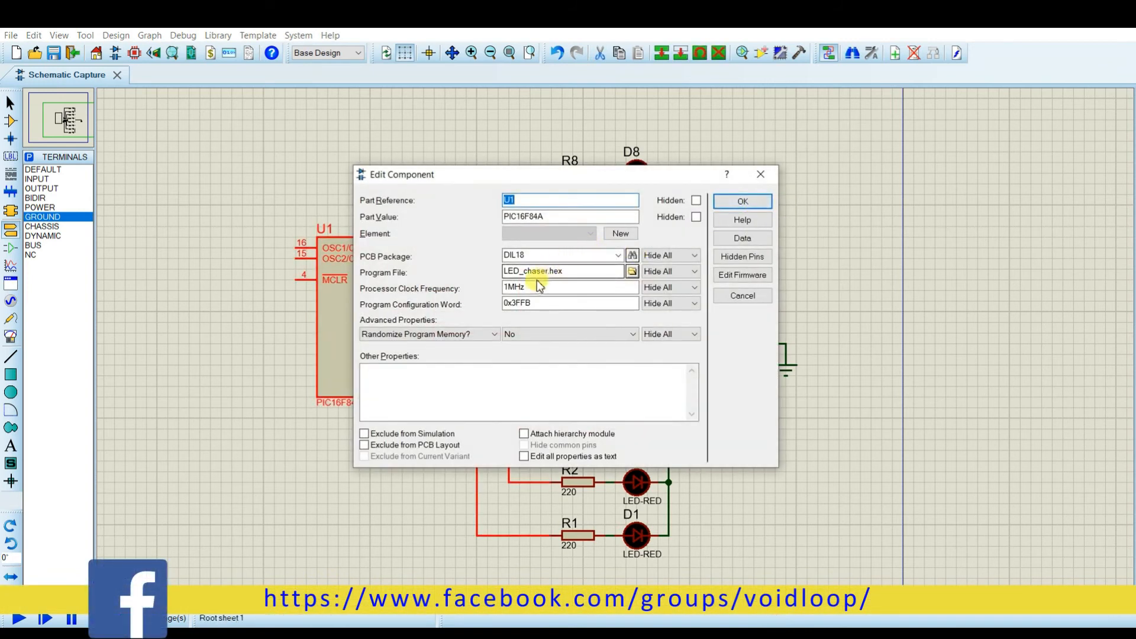
double_click(512, 288)
text(8MHz)
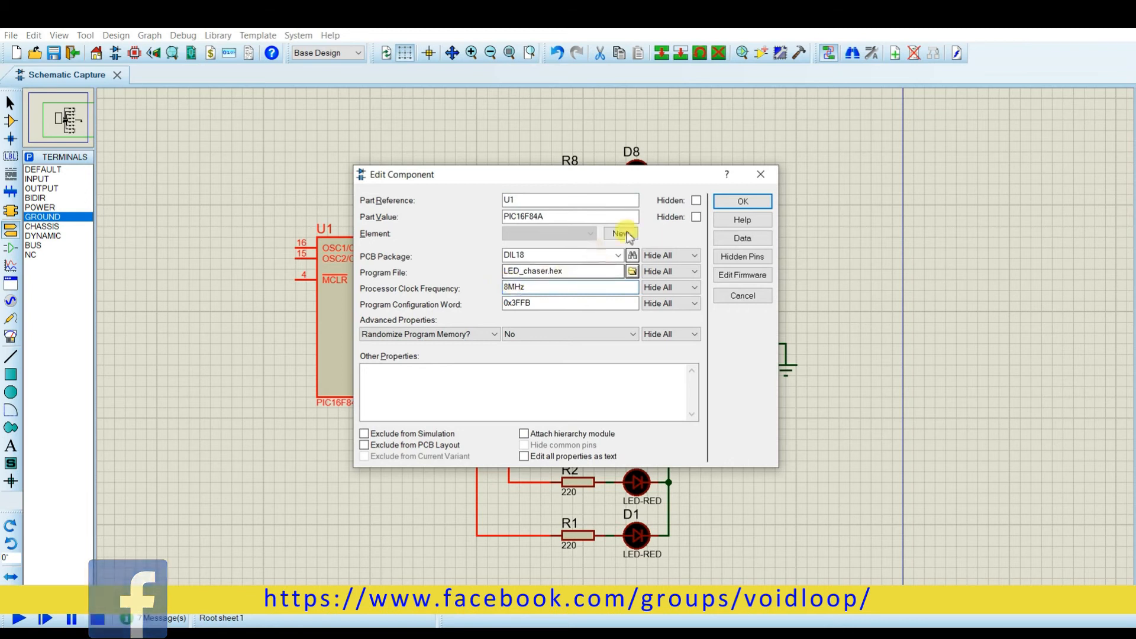
click(743, 201)
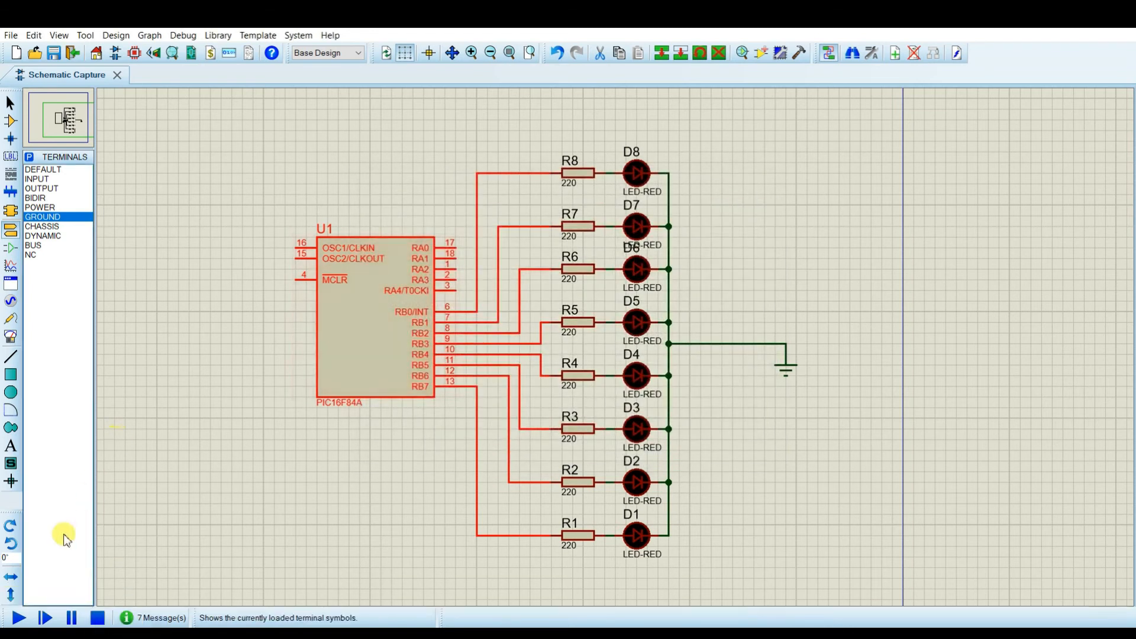
click(18, 618)
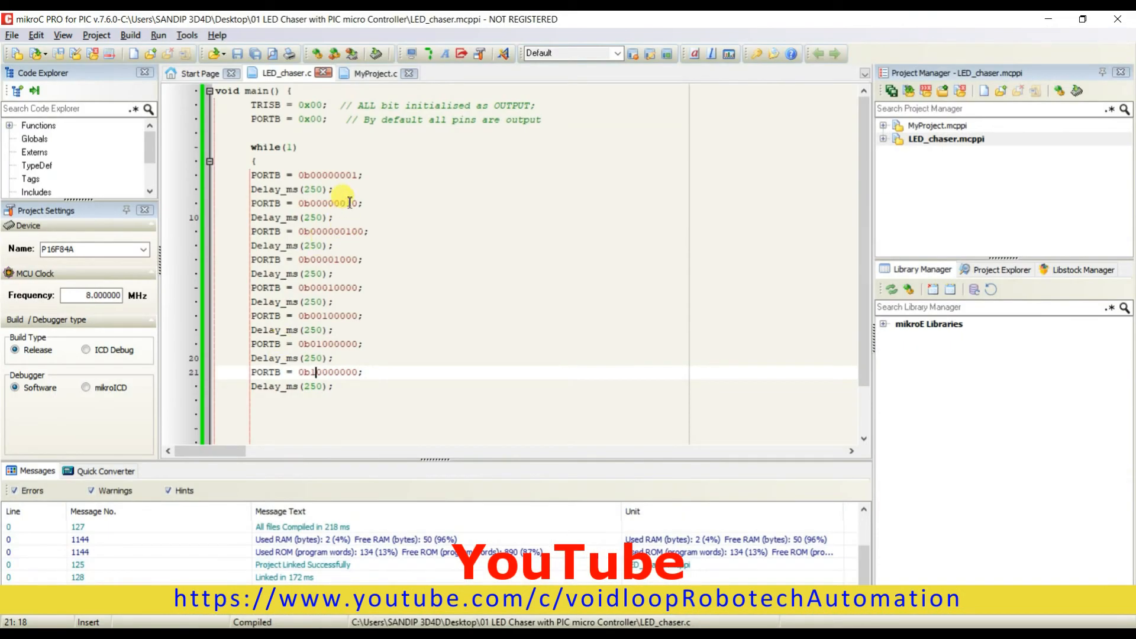
Back in mikroC PRO for PIC, convert the first PORTB value, binary 00000001, to hexadecimal with the Quick Converter.
click(129, 470)
drag(358, 175, 336, 175)
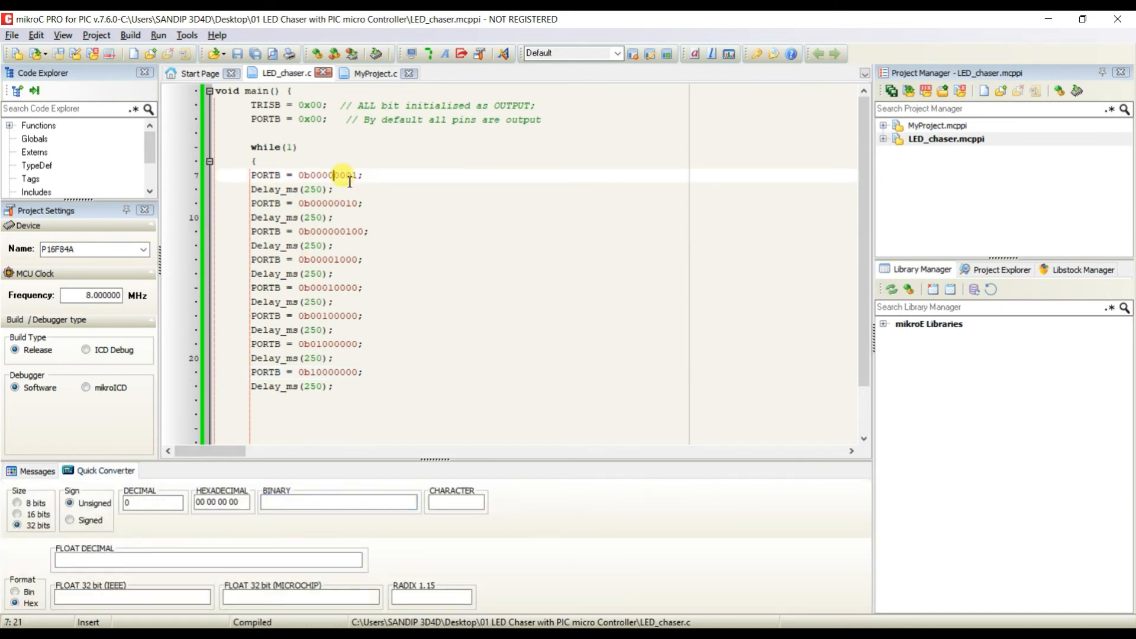
click(373, 188)
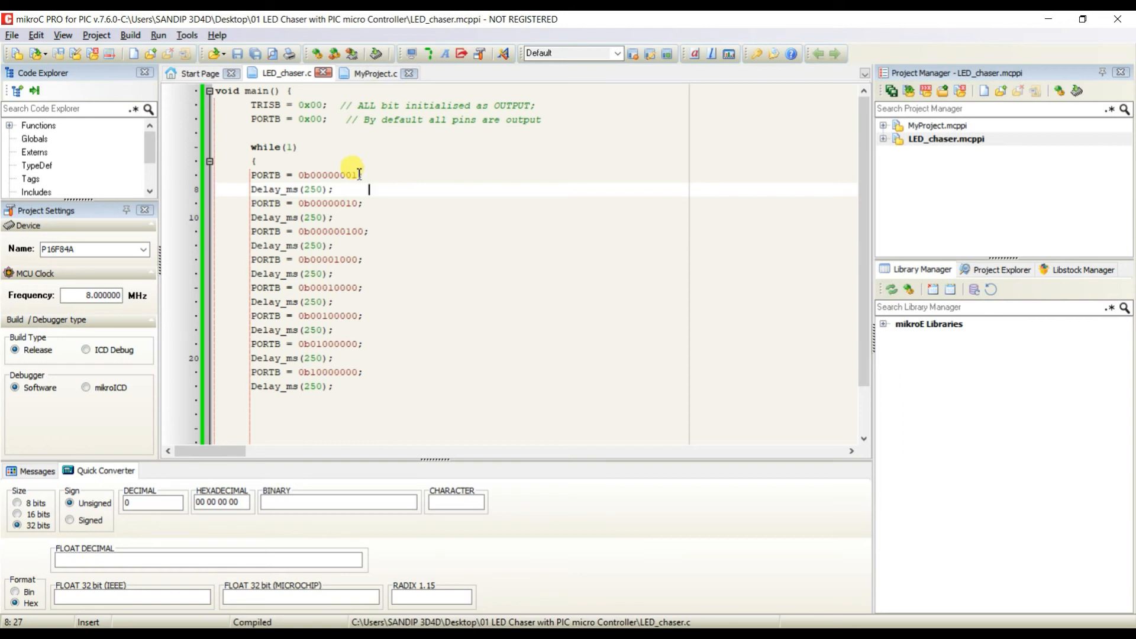
drag(359, 174, 312, 171)
key(ctrl+c)
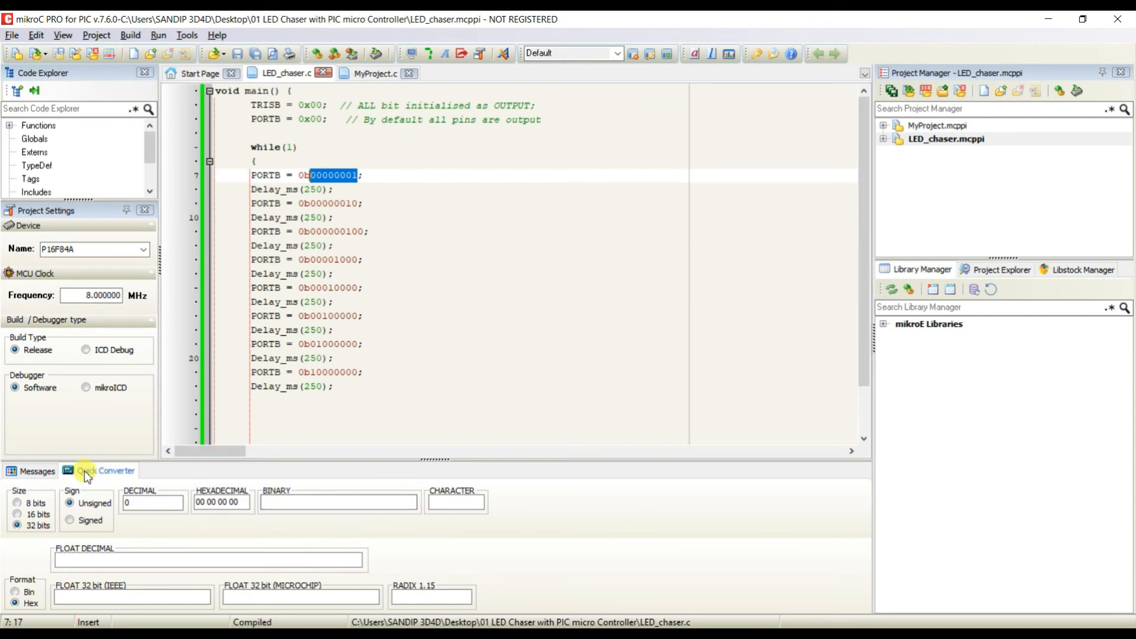
click(288, 500)
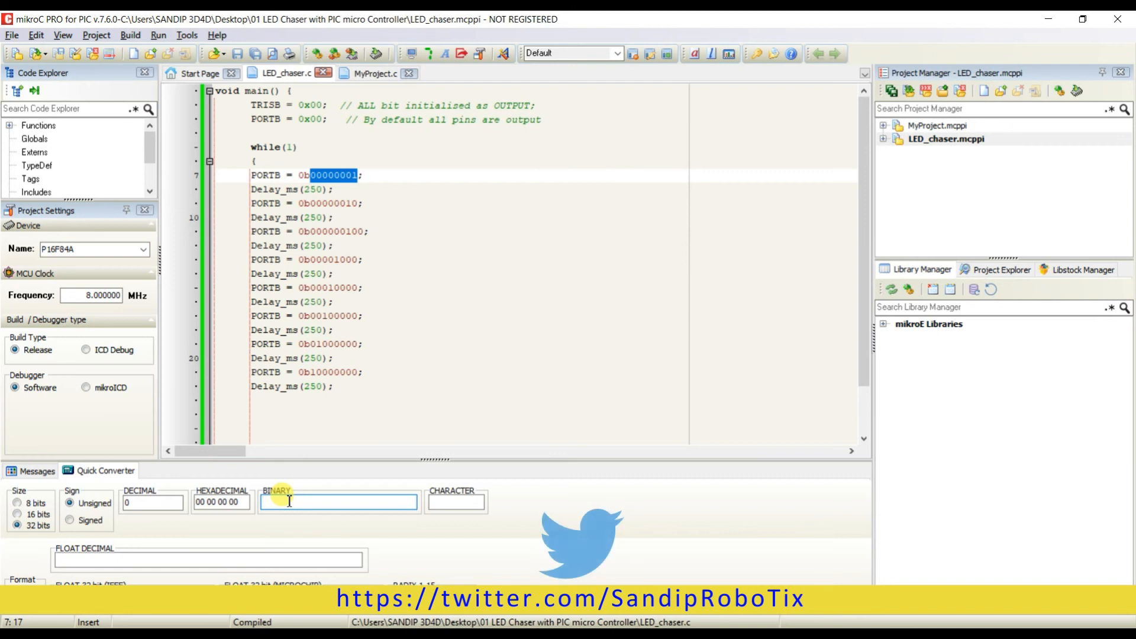
key(ctrl+v)
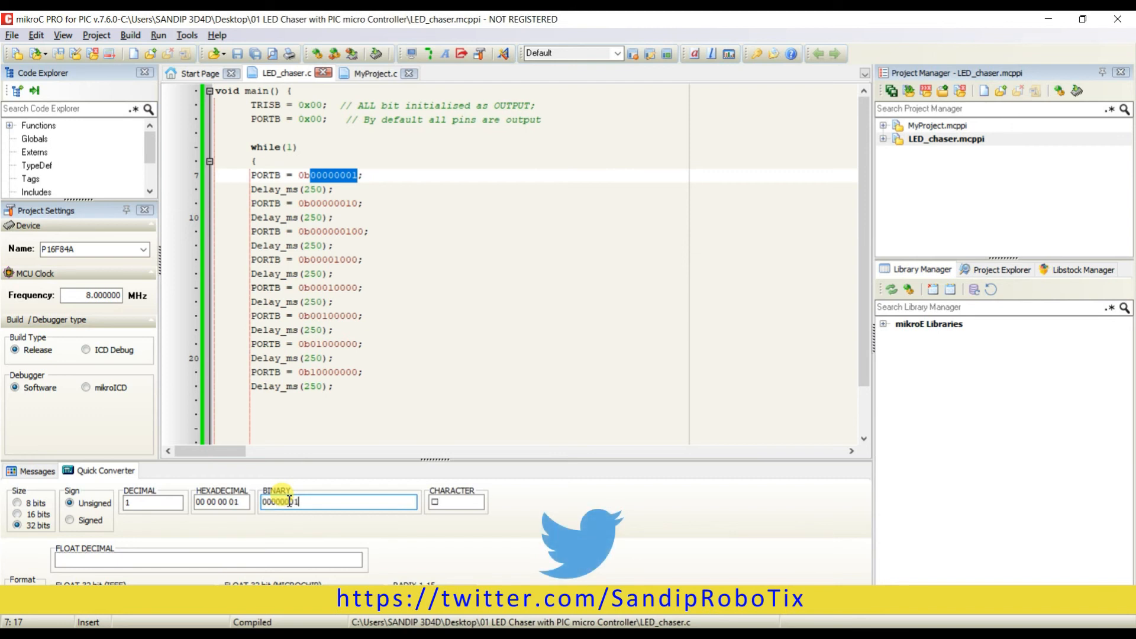
mouse_move(242, 502)
mouse_down()
mouse_move(207, 502)
mouse_move(246, 502)
mouse_up()
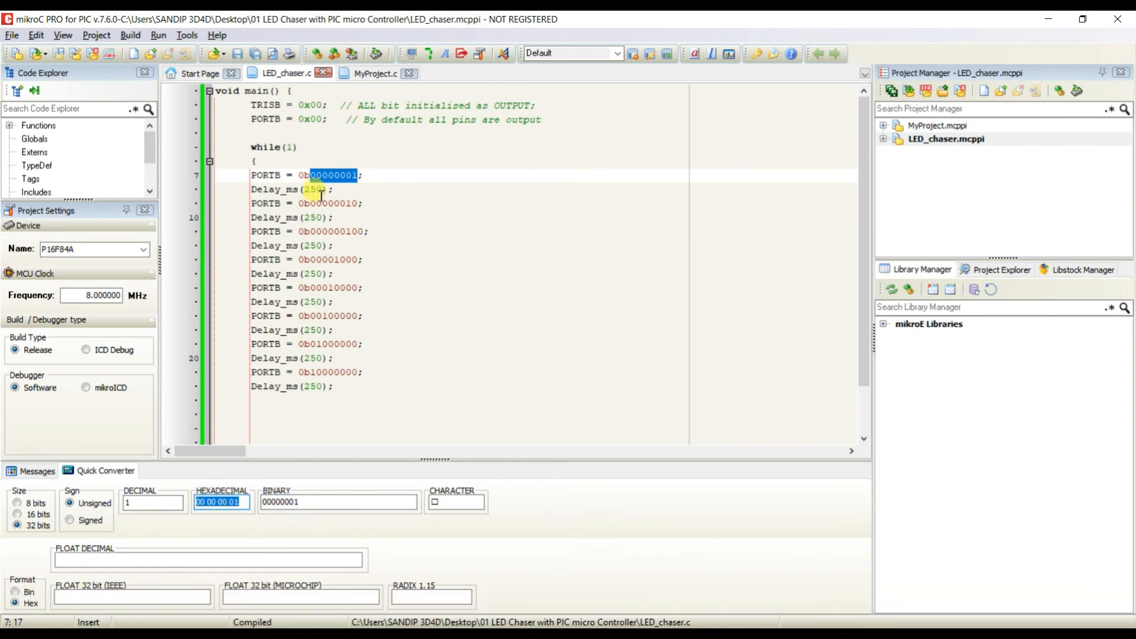
Set the first PORTB assignment in the loop to 0x01; and keep the binary value 0b00000001 behind it as a comment.
click(302, 177)
text(//)
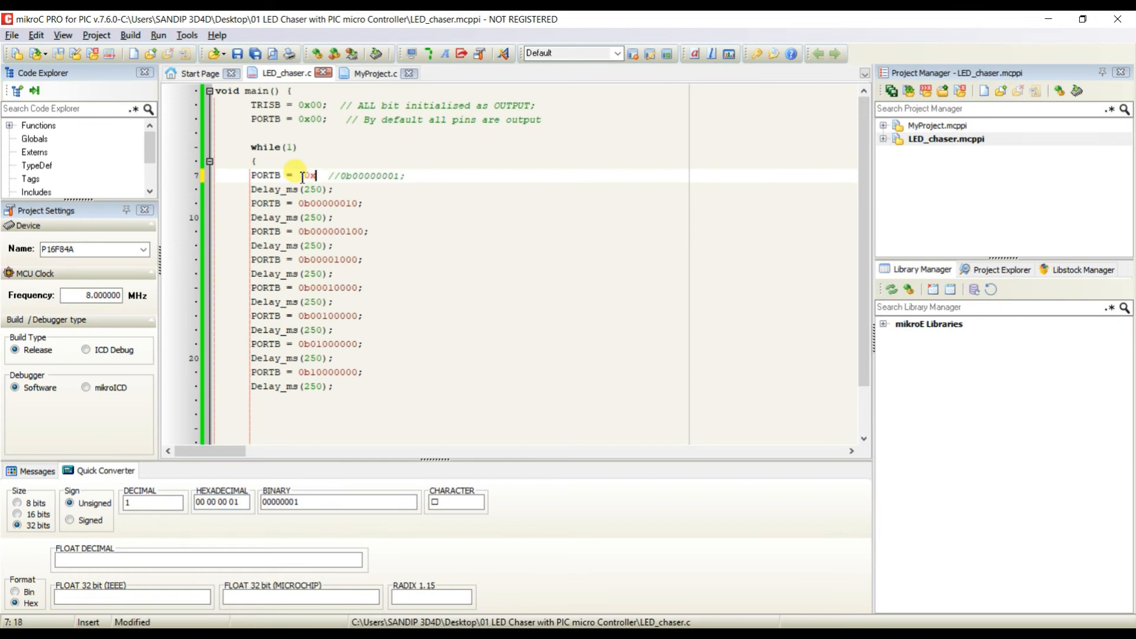
text(;)
Turn the binary value 0b00000010 of the second PORTB assignment into a comment, leaving space before it for a hexadecimal value.
click(303, 203)
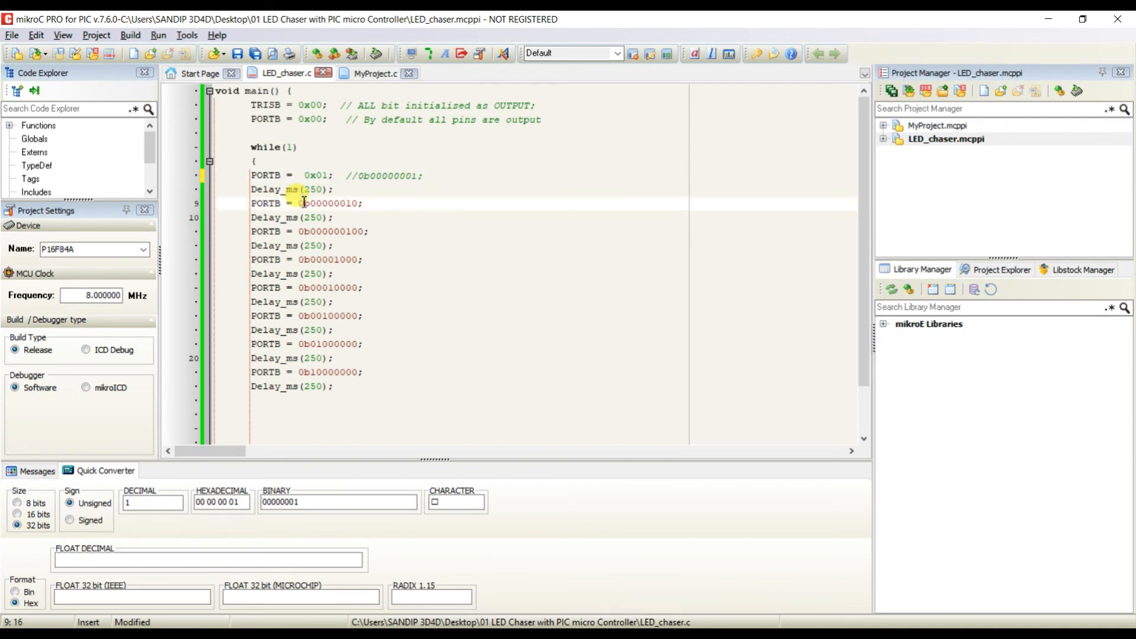
text(//)
key(Left)
key(Left)
key(Left)
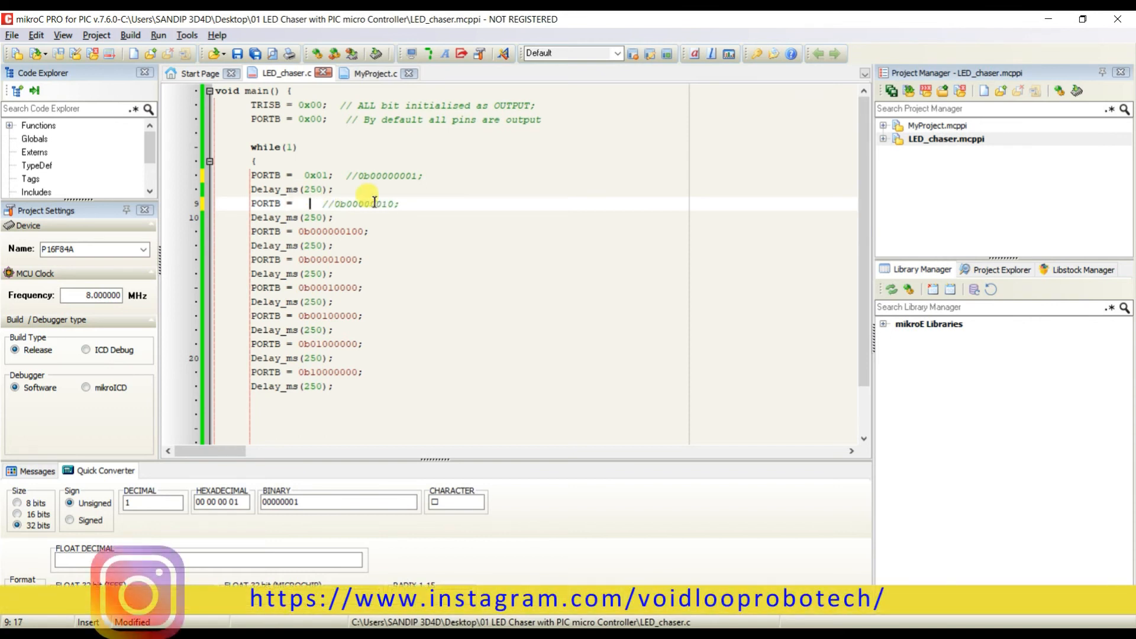
Convert the second PORTB value, binary 00000010, to hexadecimal with the Quick Converter.
drag(394, 204, 344, 210)
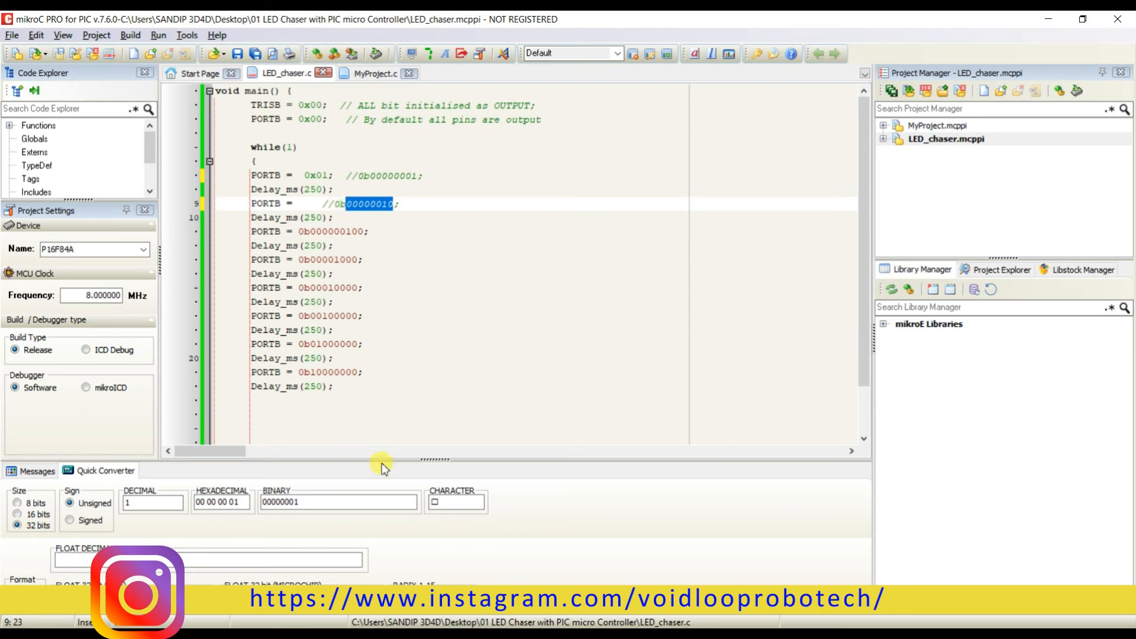
click(269, 501)
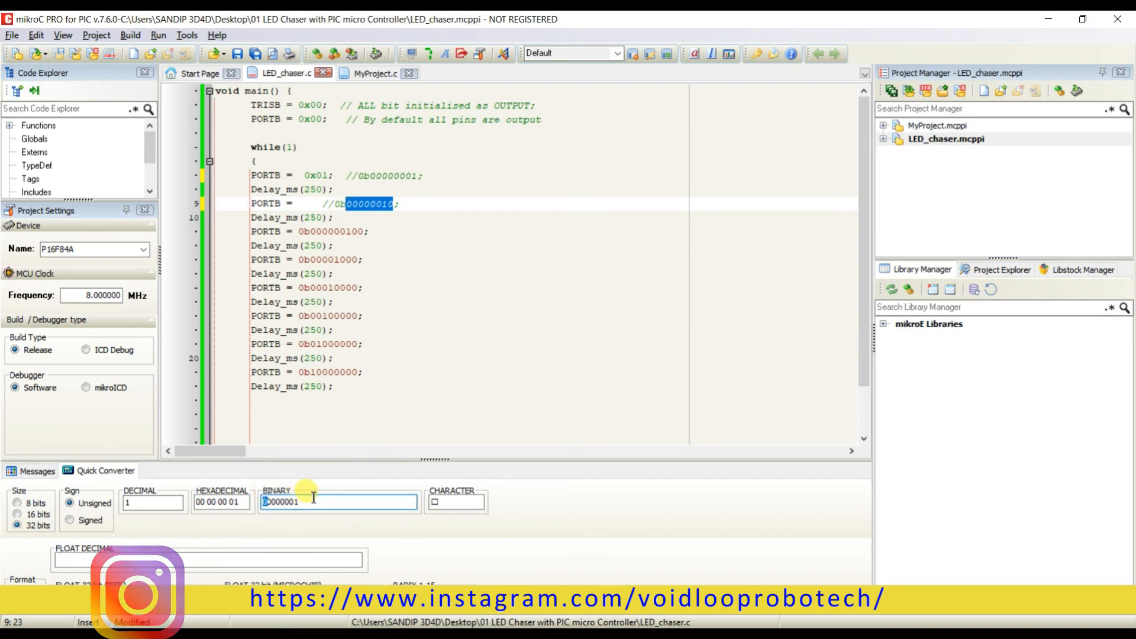
drag(320, 508, 265, 507)
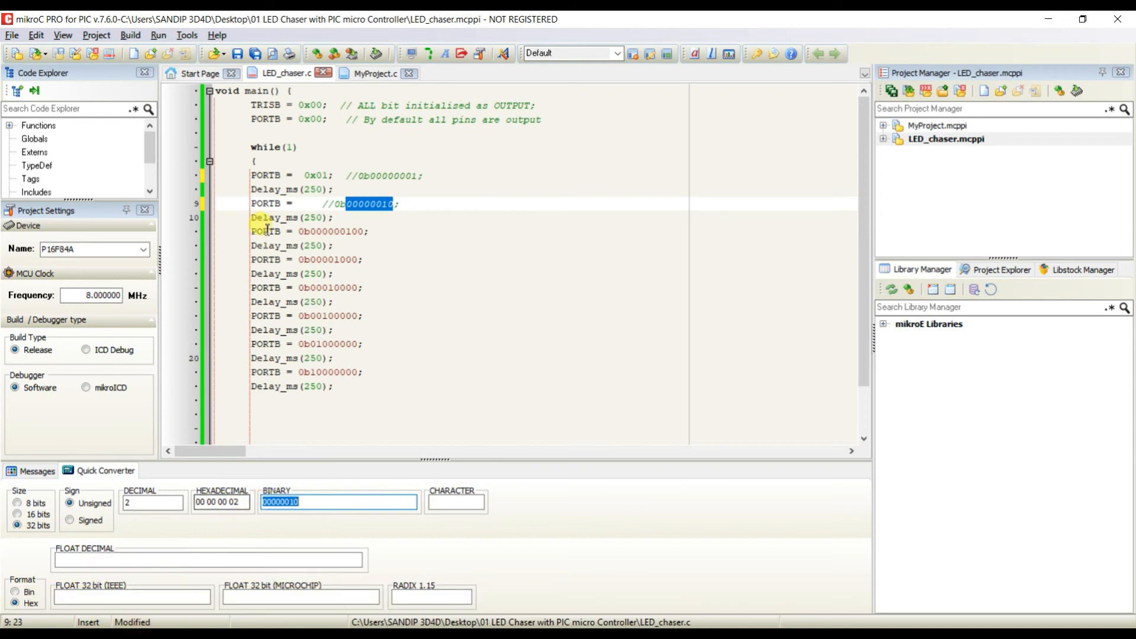
Set the second PORTB assignment to 0x02; in front of its commented binary value 0b00000010.
click(306, 205)
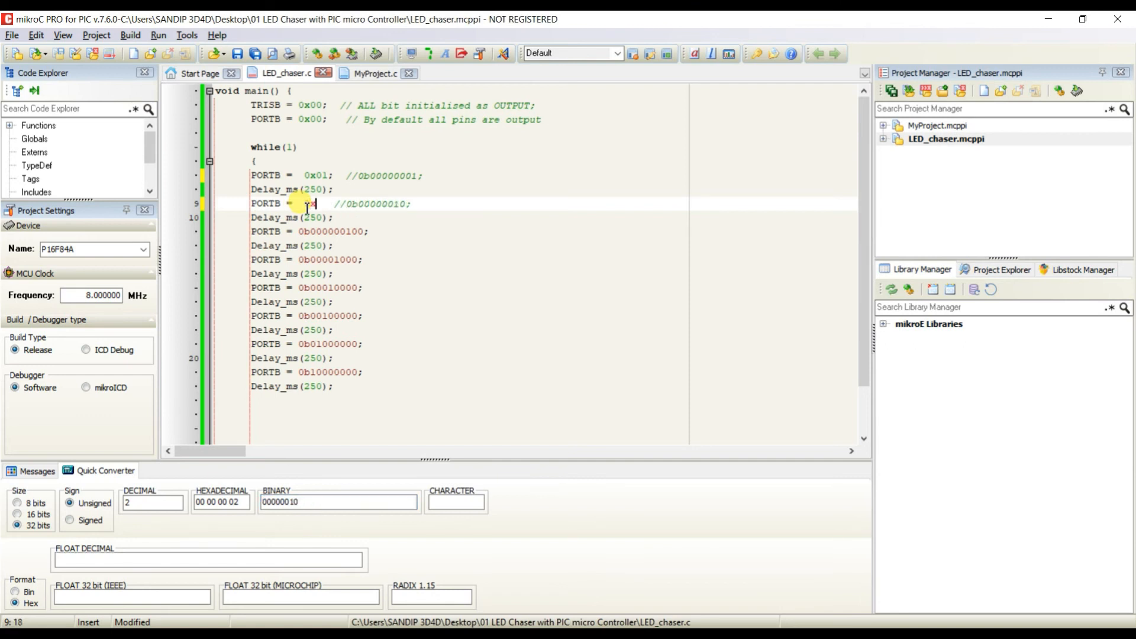
text(0x02;)
click(379, 245)
click(423, 204)
drag(423, 205, 306, 207)
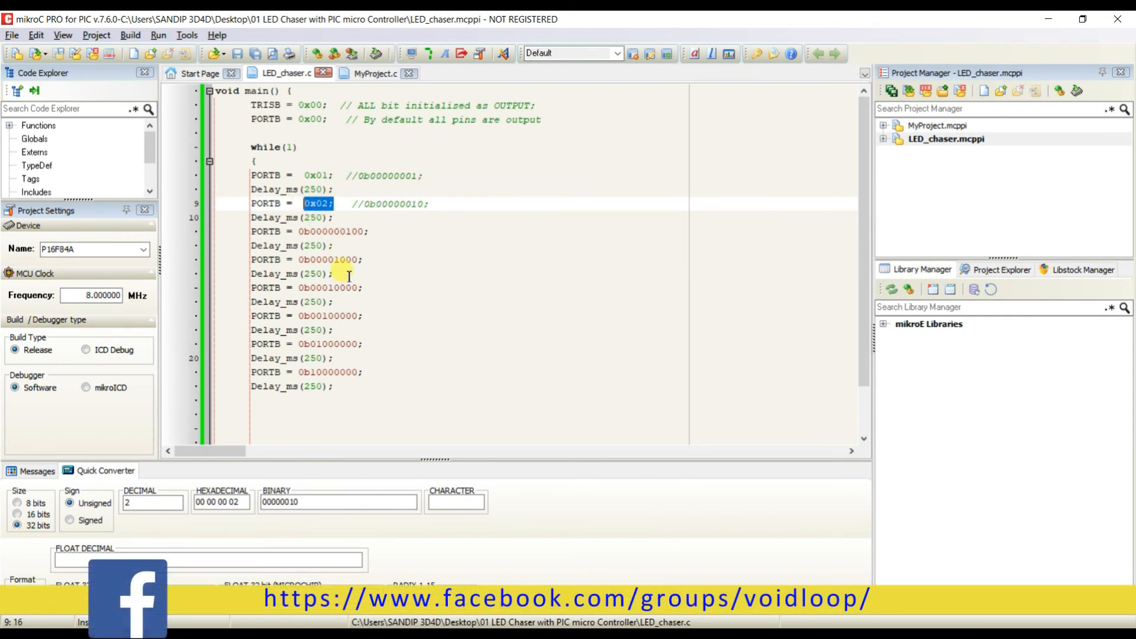
Convert the third PORTB value, binary 000000100, to hexadecimal with the Quick Converter.
drag(366, 234, 311, 234)
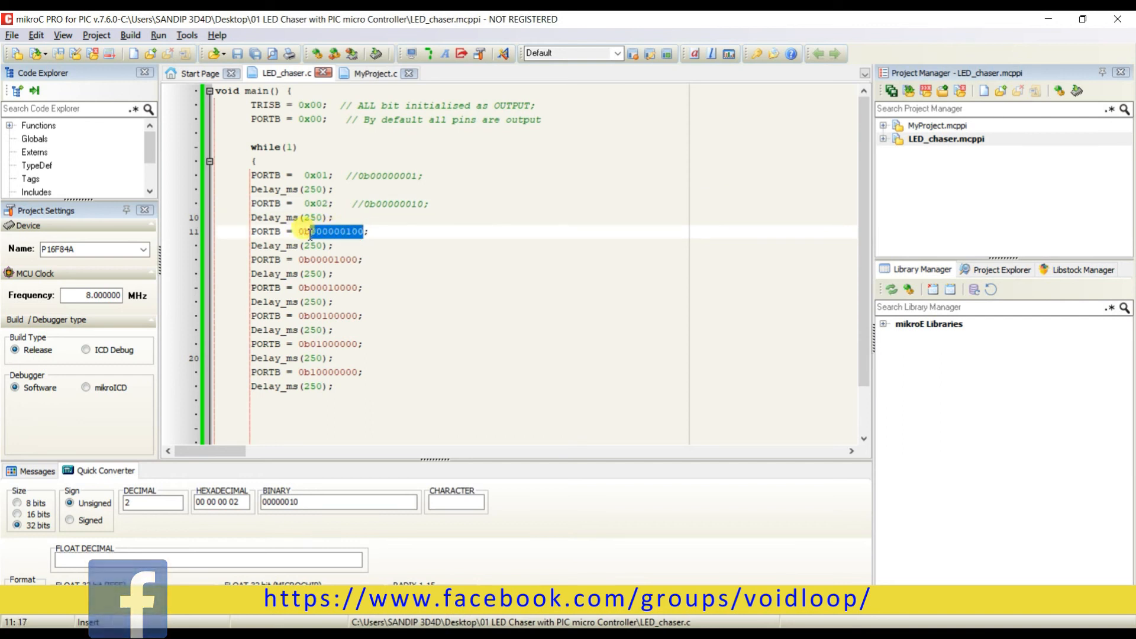
drag(305, 502, 264, 502)
click(263, 502)
text(000000100)
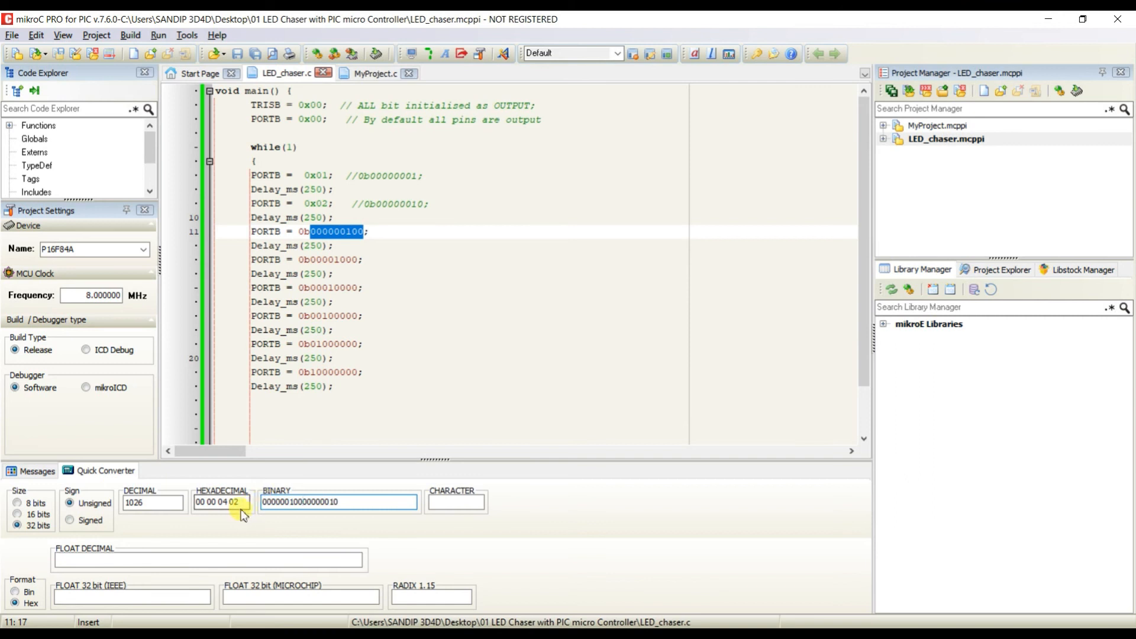
double_click(304, 502)
text(000000100)
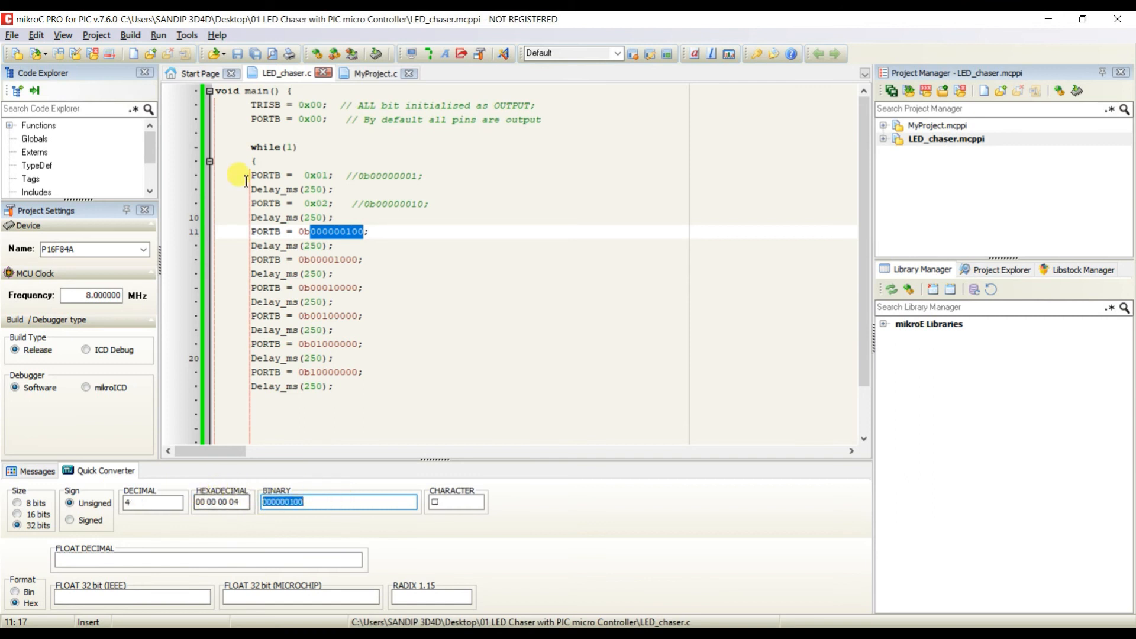
Set the third PORTB assignment to 0x04 and keep the binary value 0b000000100 behind it as a comment.
click(300, 225)
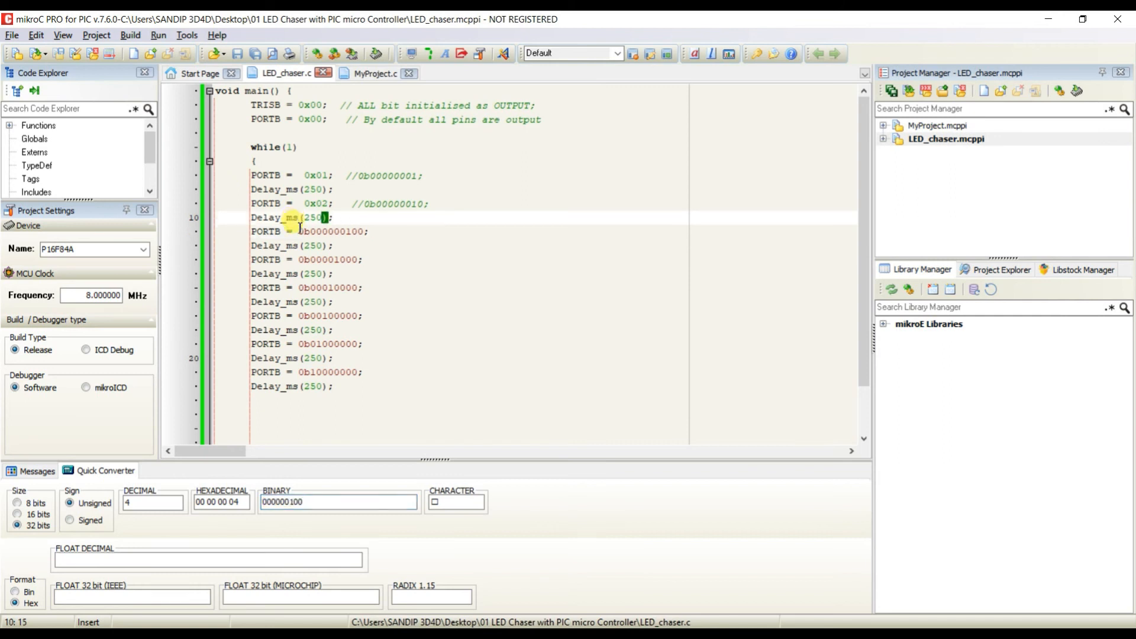
click(300, 231)
text(//)
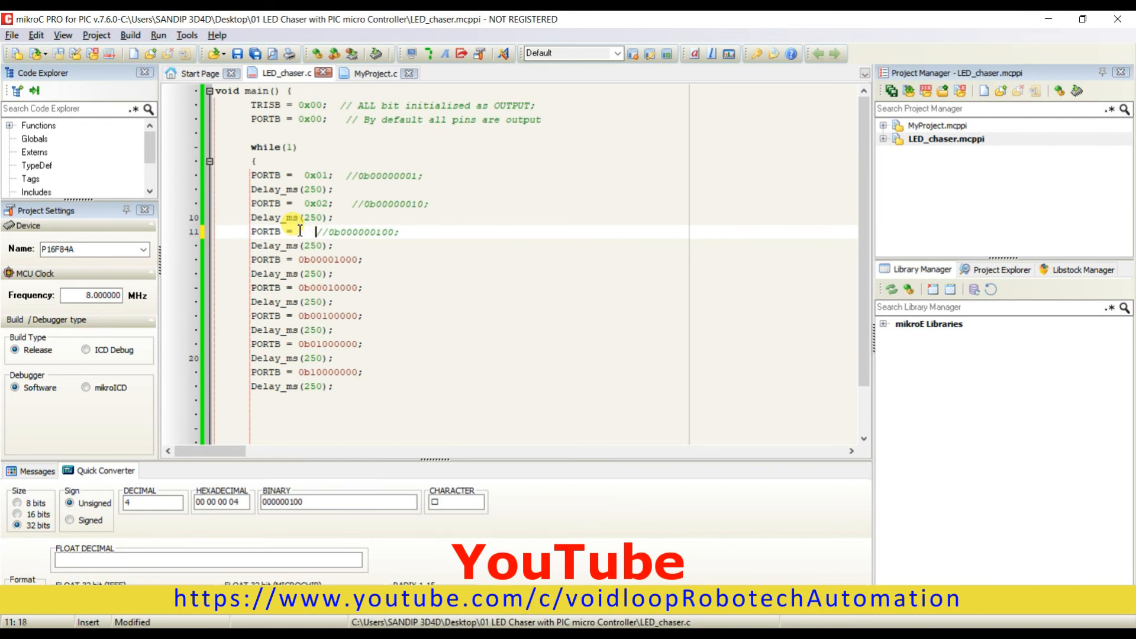
text(   0x04)
Set the fourth PORTB assignment to 0x08; and keep the binary value 0b00001000 behind it as a comment.
click(300, 259)
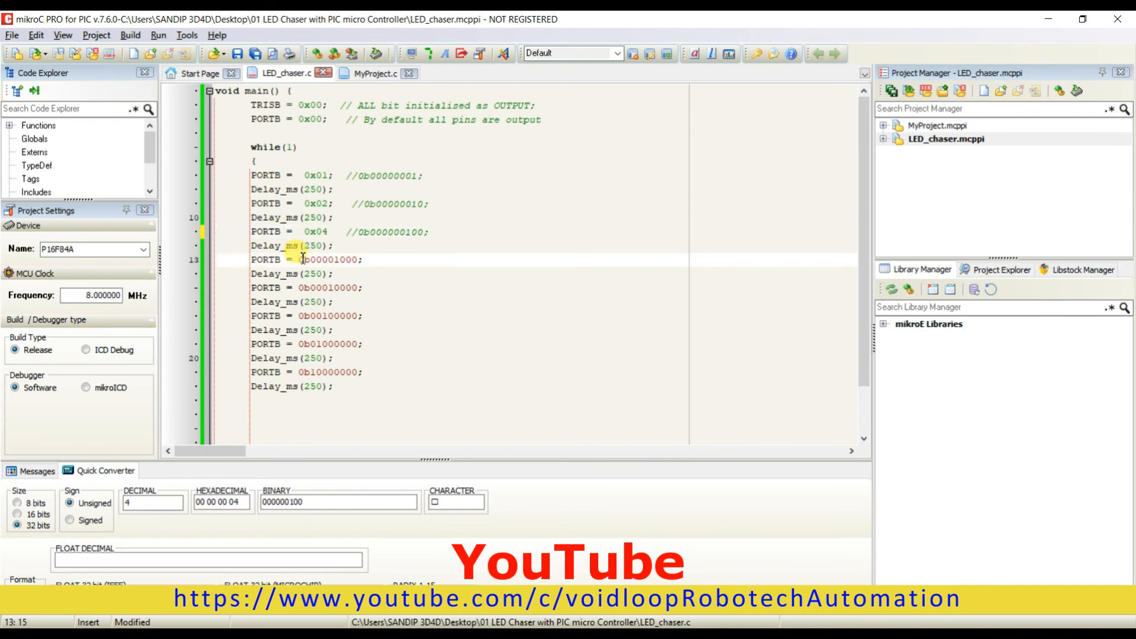
text(//)
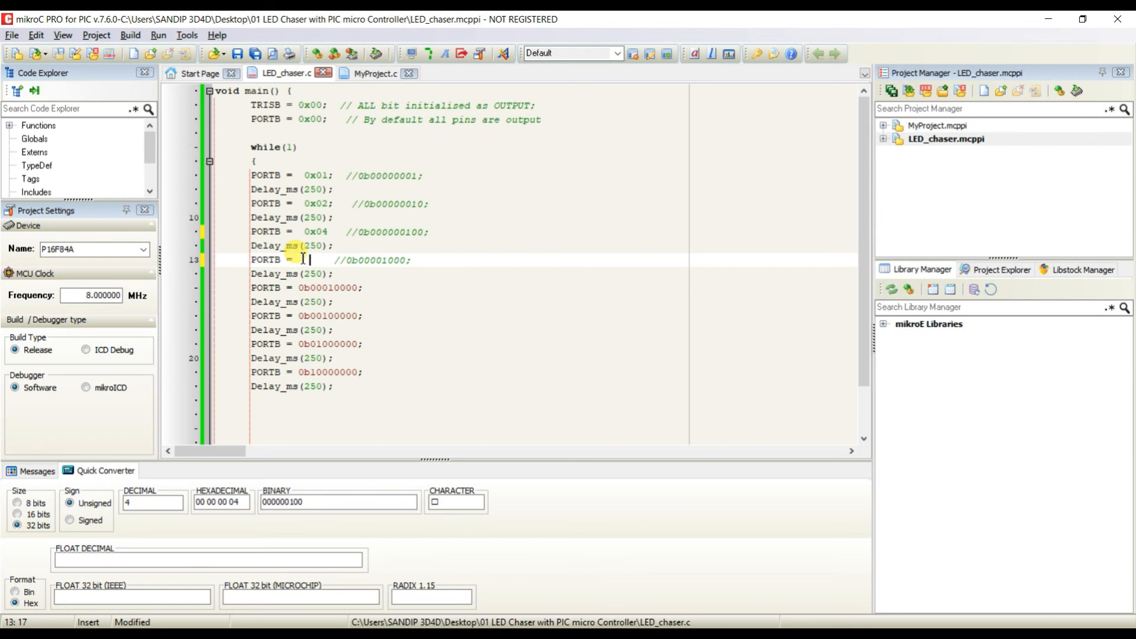
text(    0x08;)
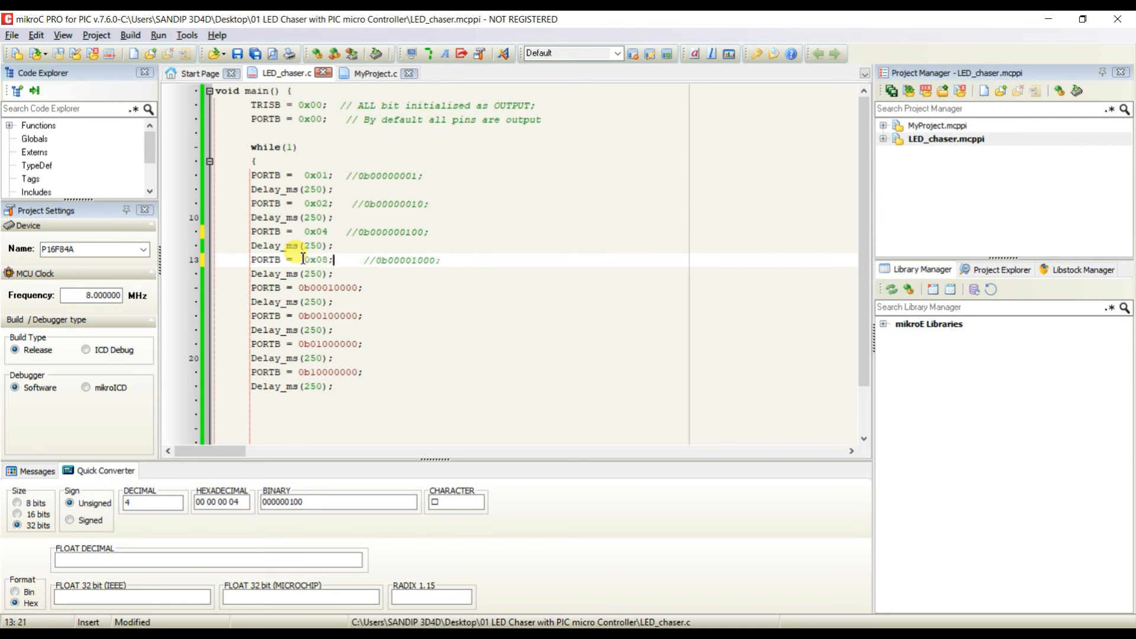
Set the fifth PORTB assignment to 0x10 and keep the binary value 0b00010000 behind it as a comment.
click(303, 288)
text(//)
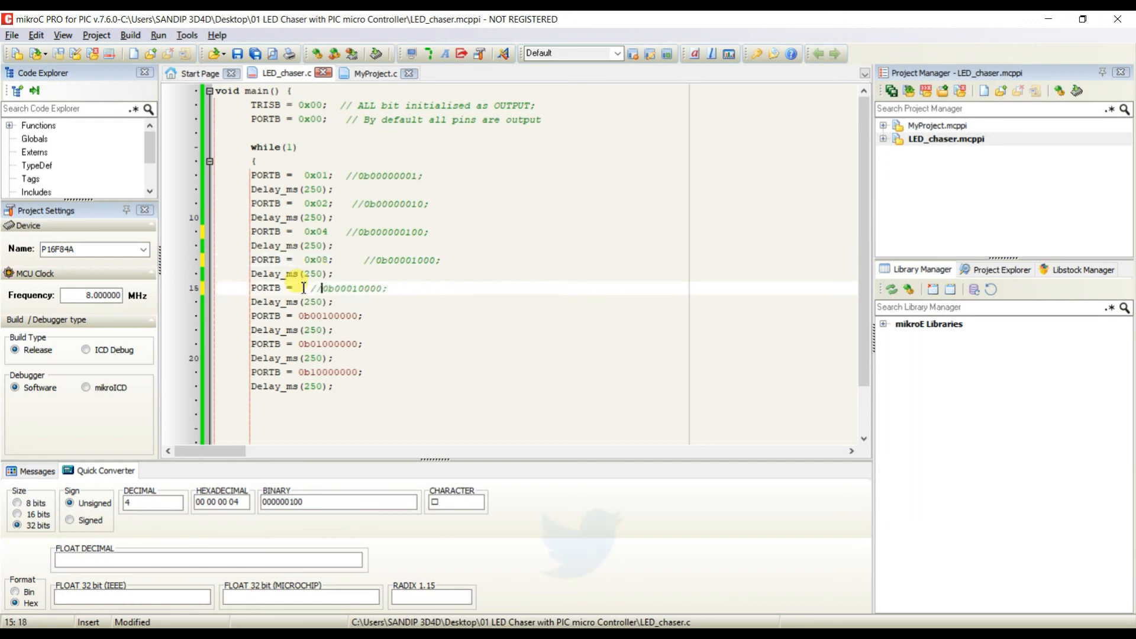
key(Left)
key(Left)
key(Left)
text(0)
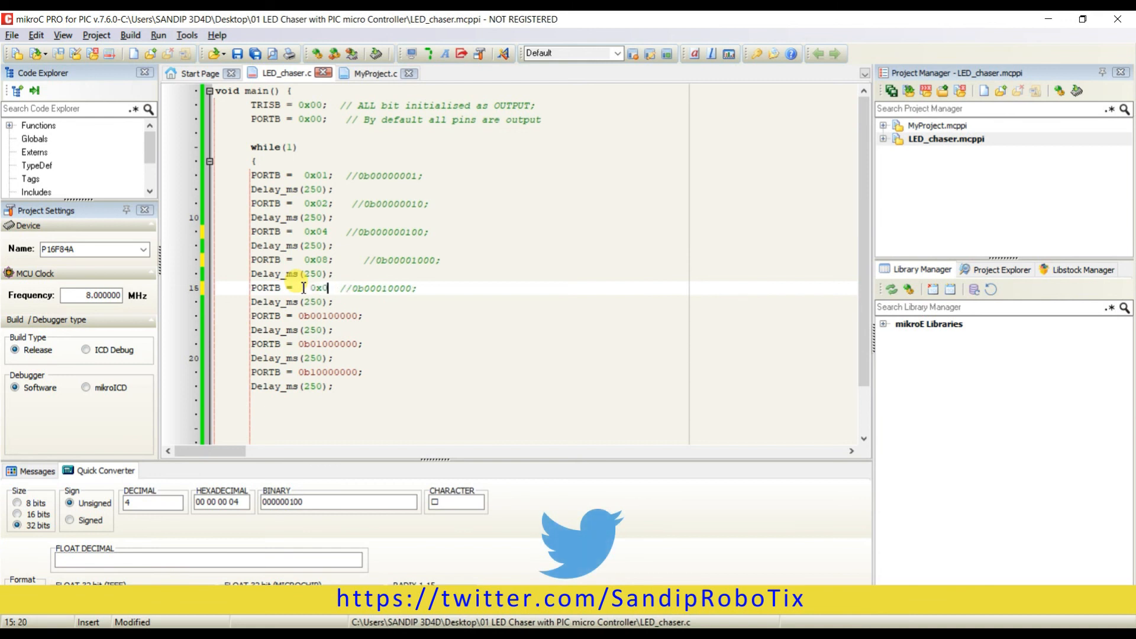
key(BackSpace)
text(16)
key(BackSpace)
key(BackSpace)
key(BackSpace)
text(x10)
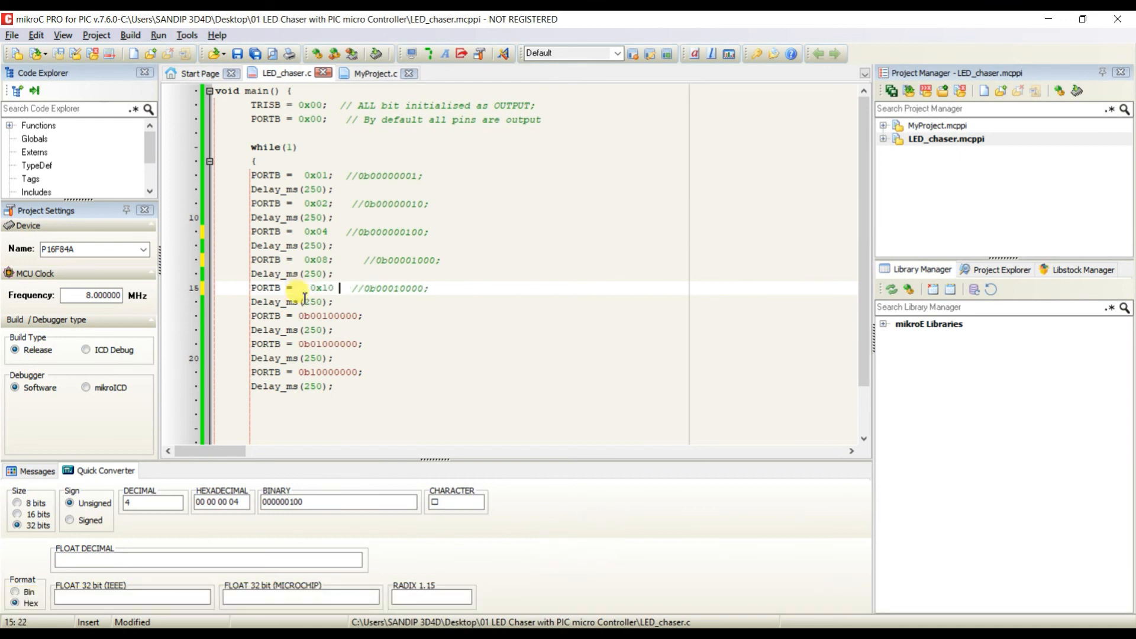
Set the sixth PORTB assignment to 0x20 and keep the binary value 0b00100000 behind it as a comment.
click(301, 316)
text(//)
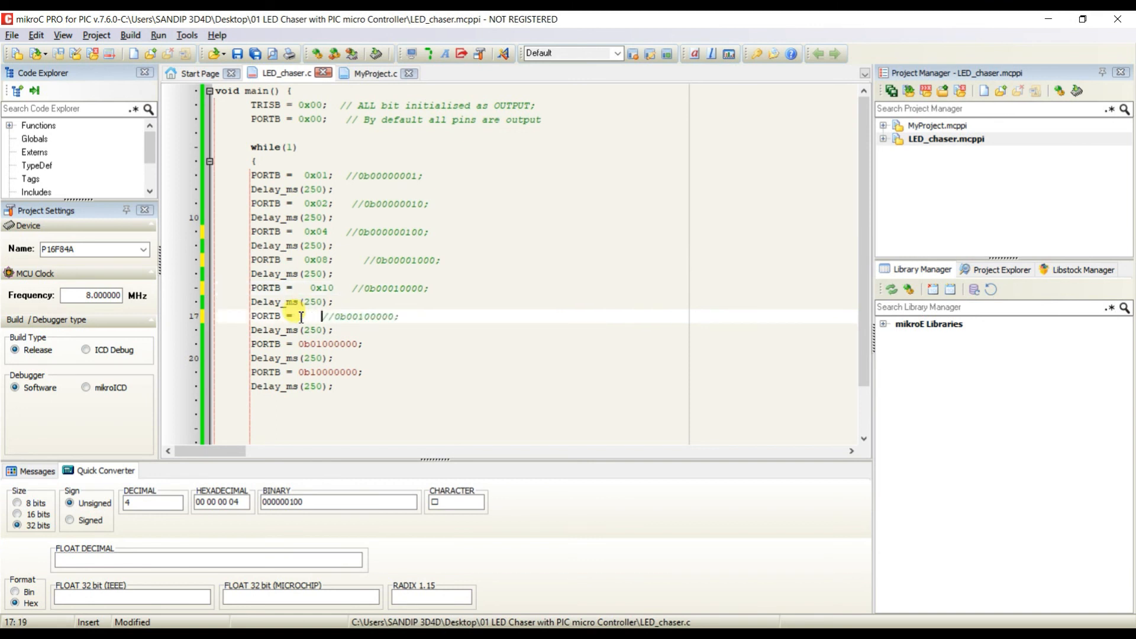
text(      0x20)
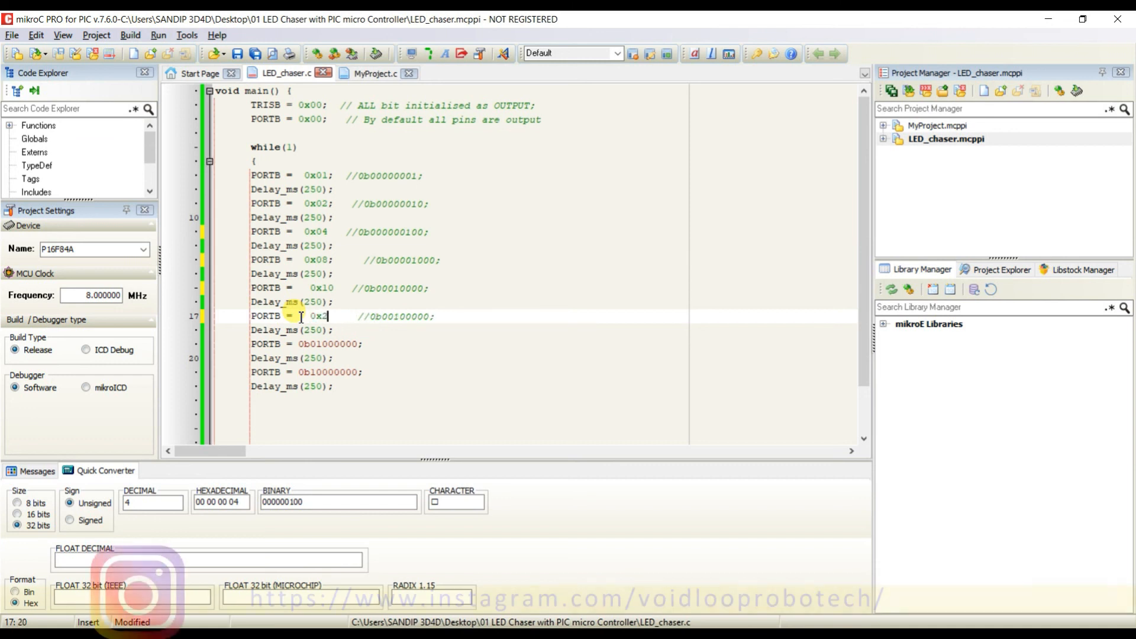
Set the seventh PORTB assignment to 0x40 and keep the binary value 0b01000000 behind it as a comment.
click(301, 344)
text(//)
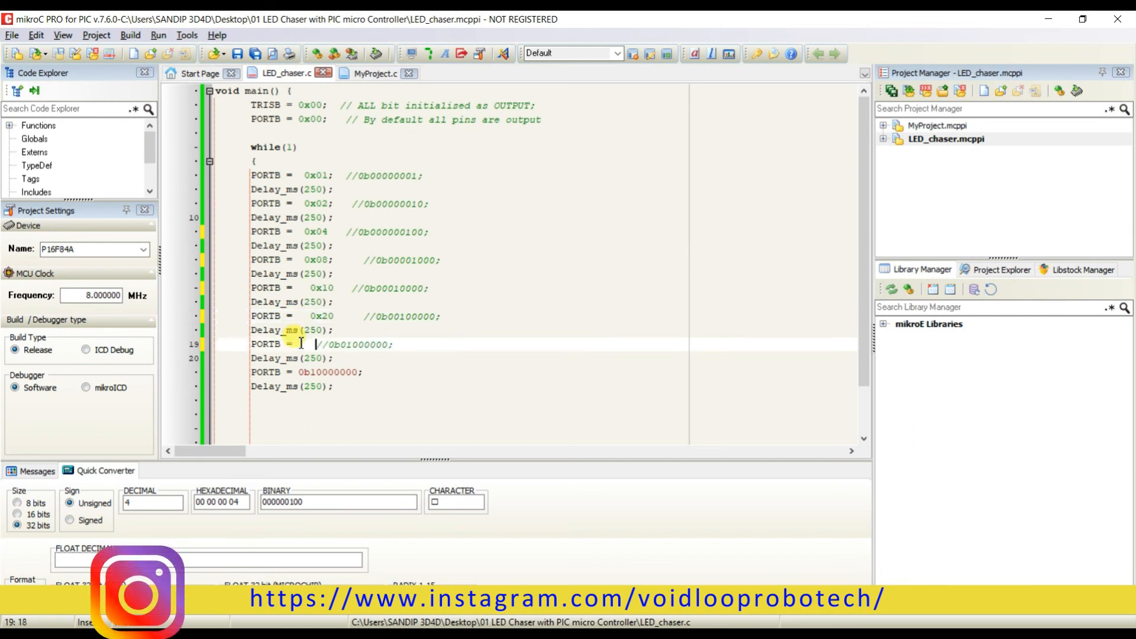
key(Left)
key(Left)
key(Left)
key(Left)
key(Left)
key(Left)
key(Left)
key(Left)
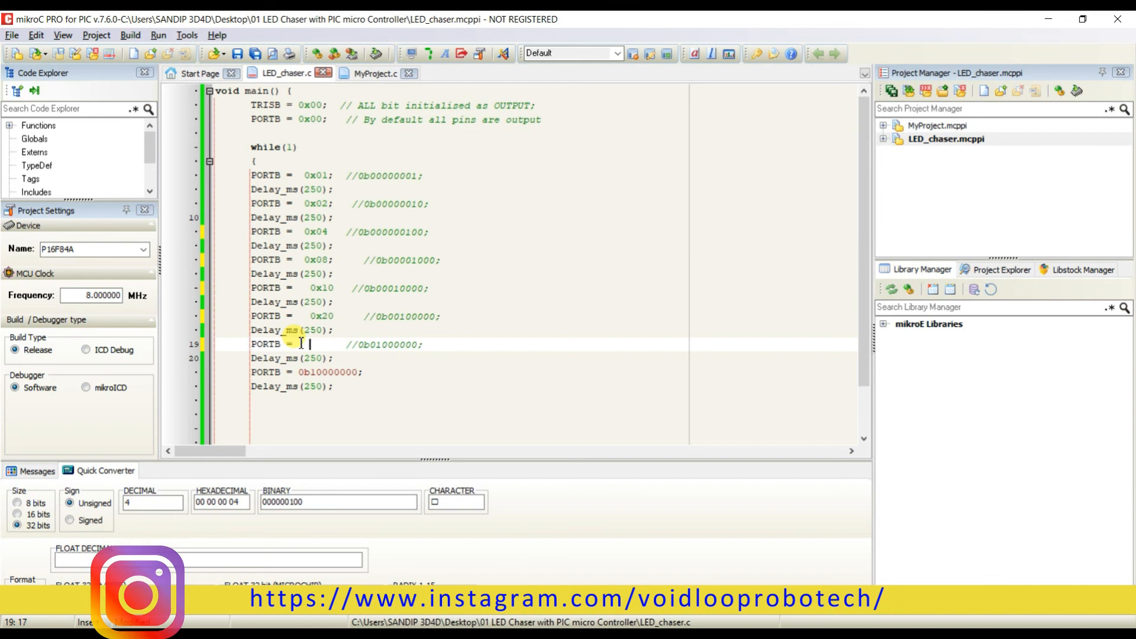
text(0x40)
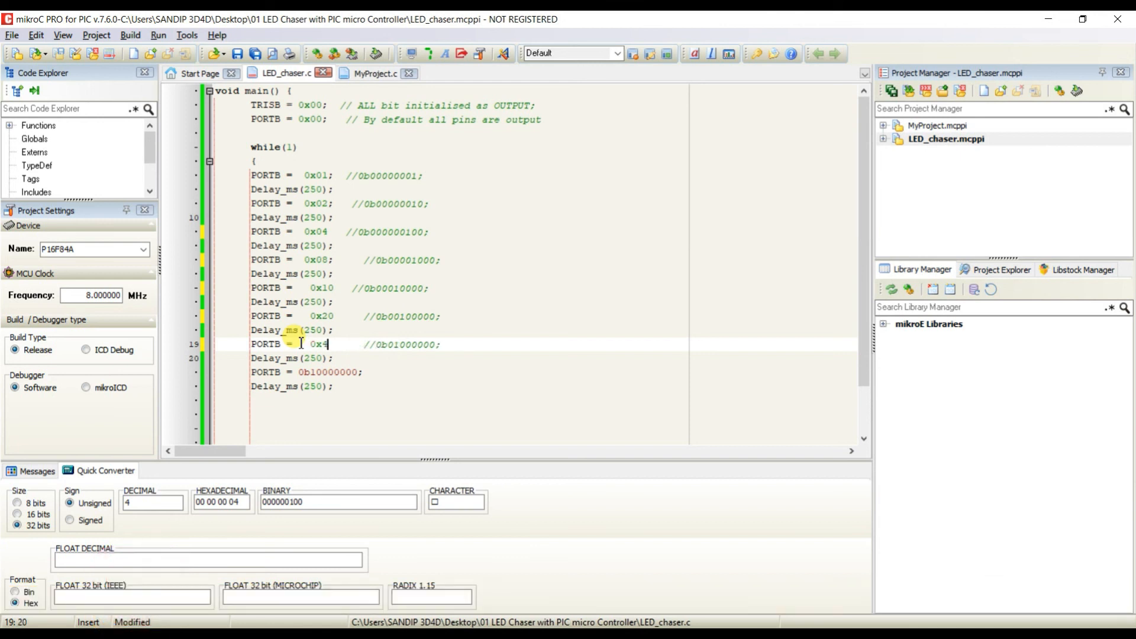
Set the eighth PORTB assignment to 0x80; and keep the binary value 0b10000000 behind it as a comment.
click(302, 371)
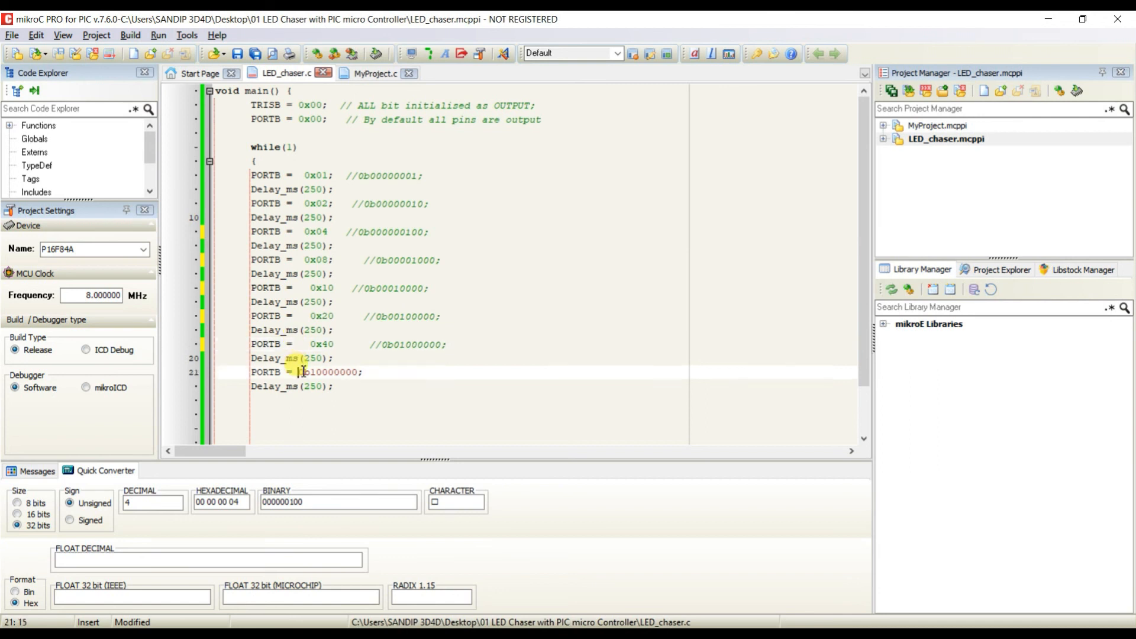
text(//)
key(Left)
key(Left)
key(Left)
key(Left)
key(Left)
text(x80)
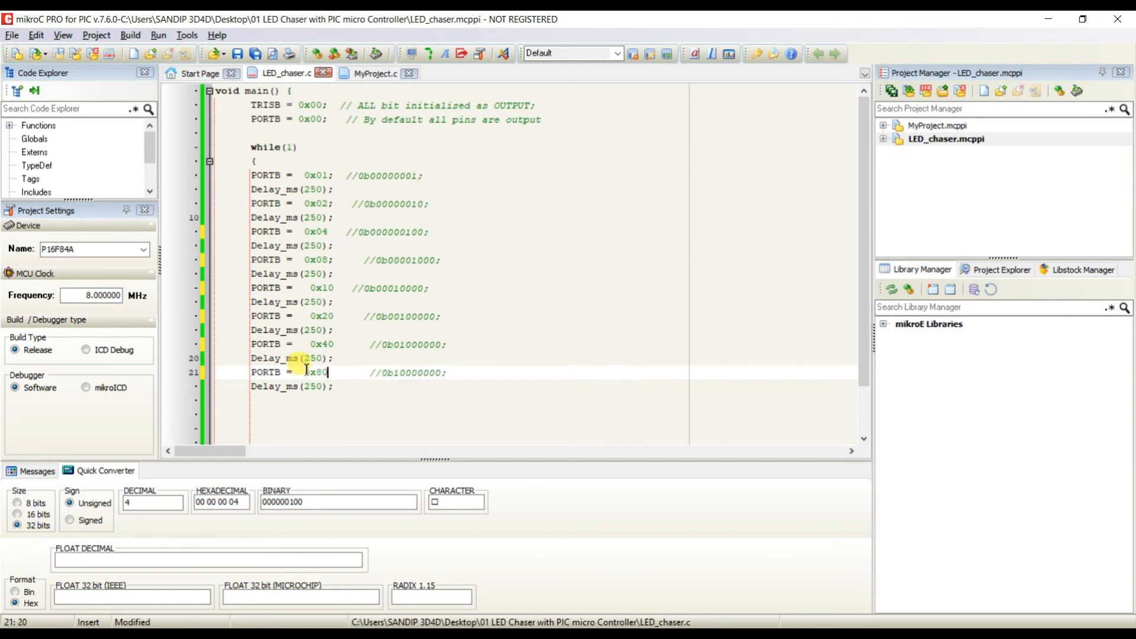
text(;)
Add the missing semicolons after the PORTB values 0x40, 0x20, 0x10 and 0x04.
click(334, 344)
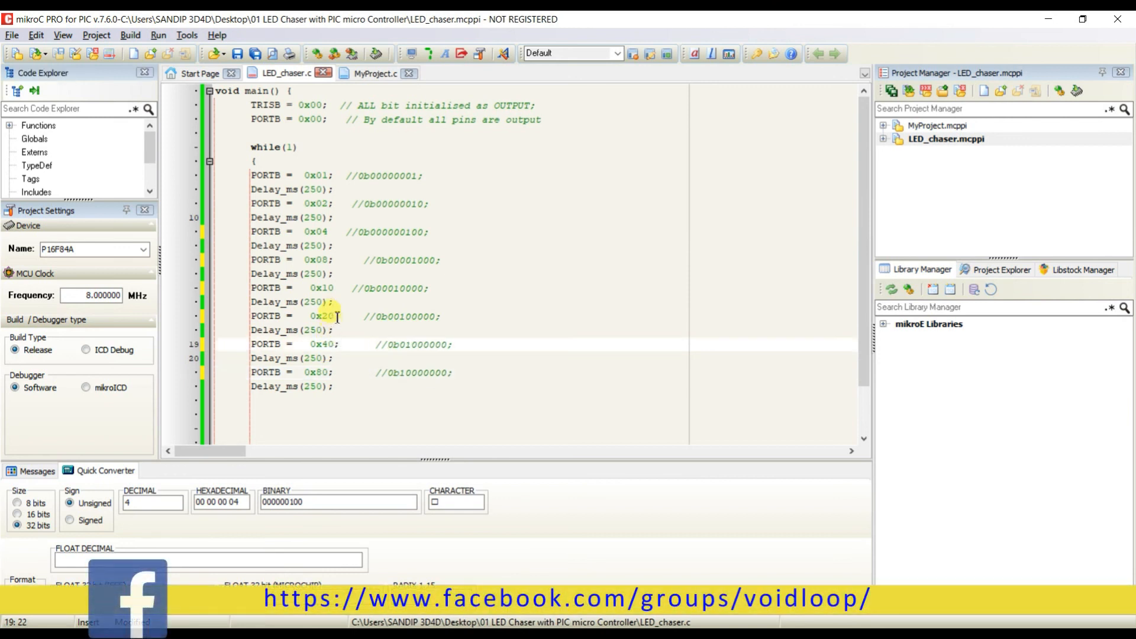
text(;)
click(337, 316)
text(;)
click(336, 288)
text(;)
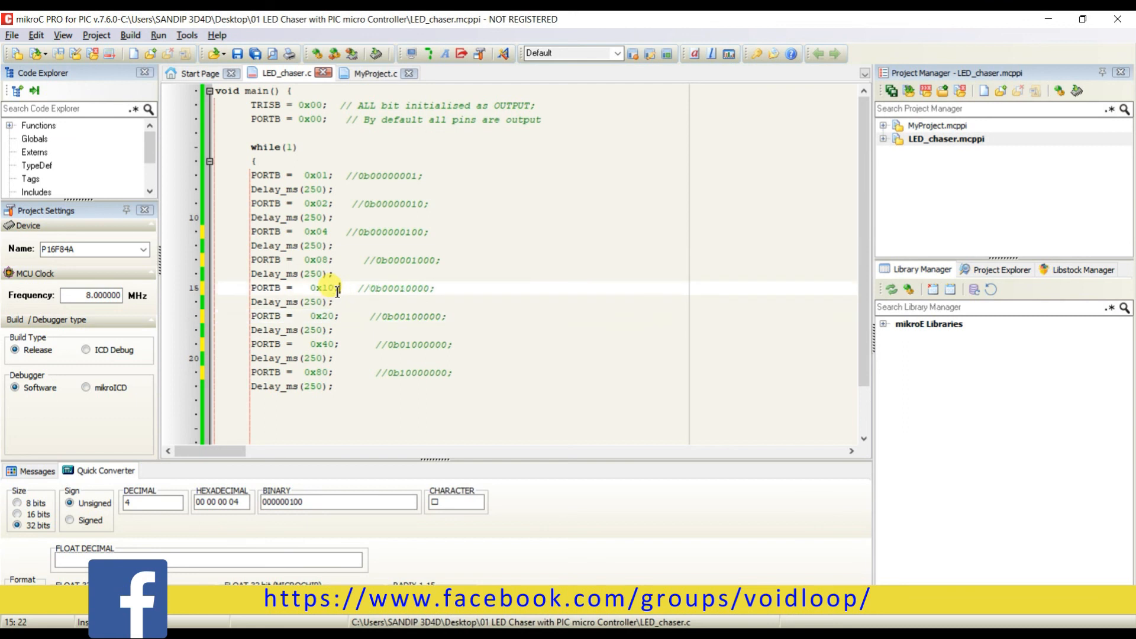
click(337, 232)
text(;)
key(Left)
key(BackSpace)
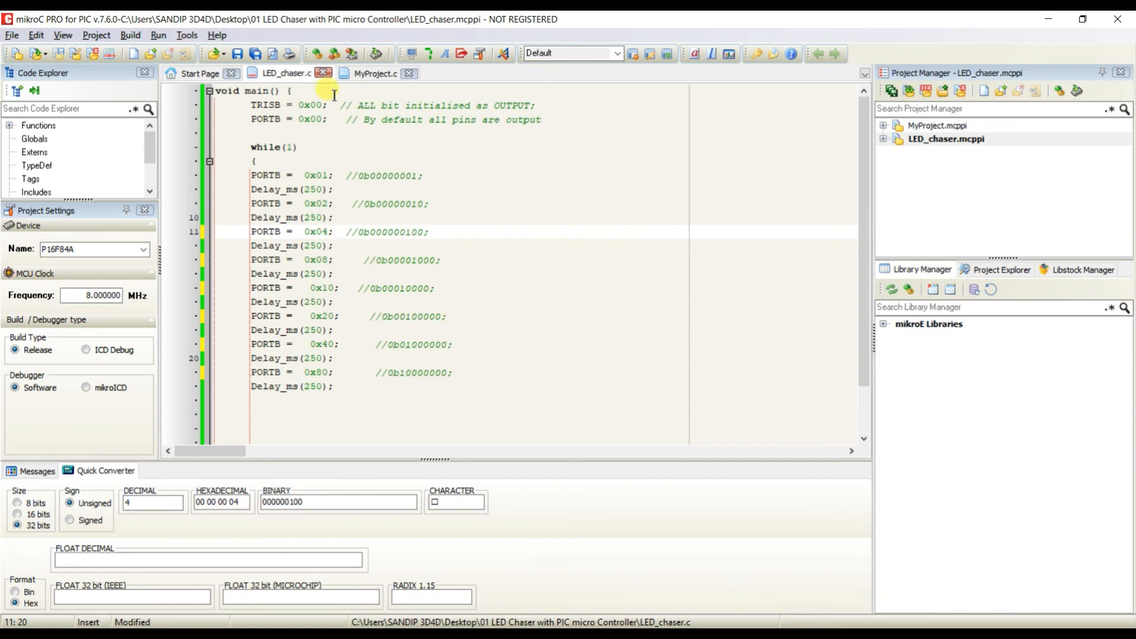
Build the LED_chaser project and restart the circuit simulation in Proteus with the hexadecimal program.
click(313, 55)
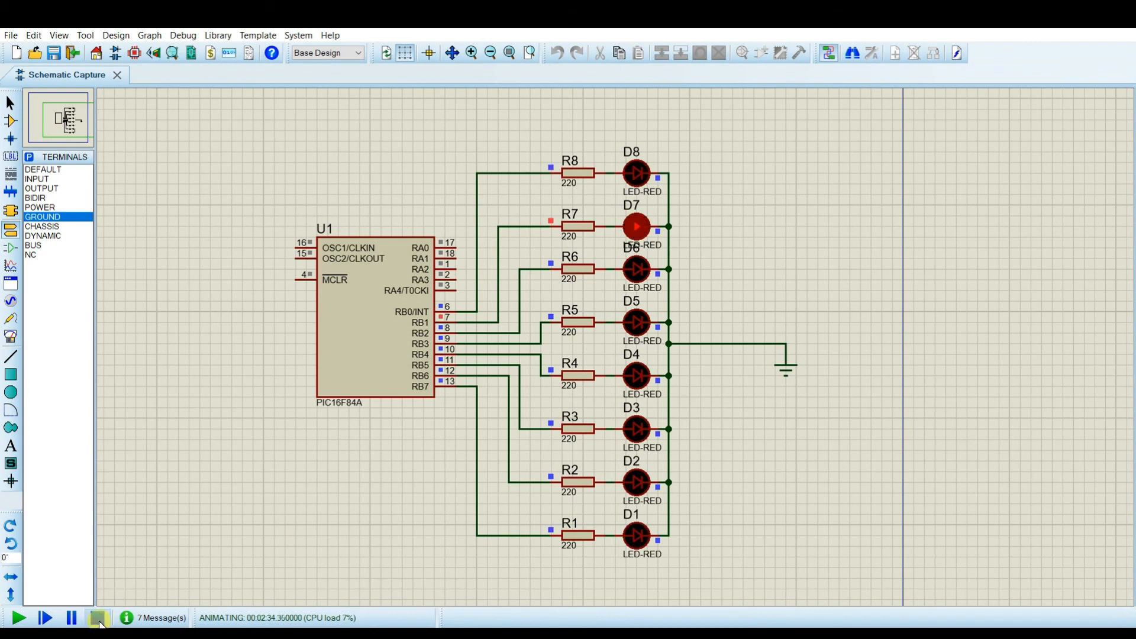
click(20, 618)
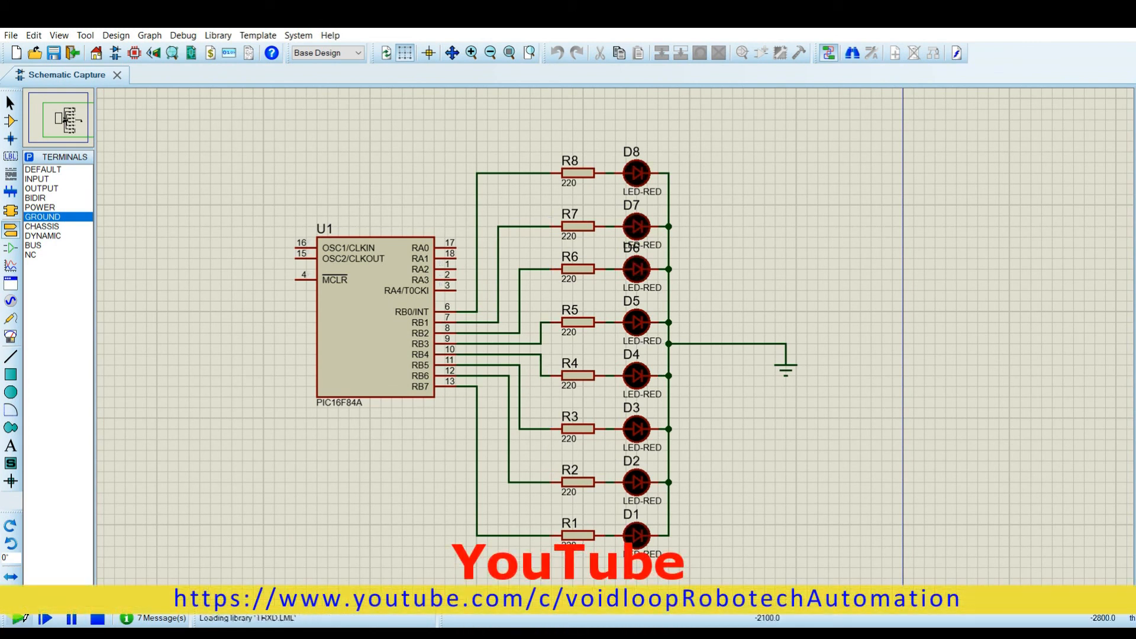